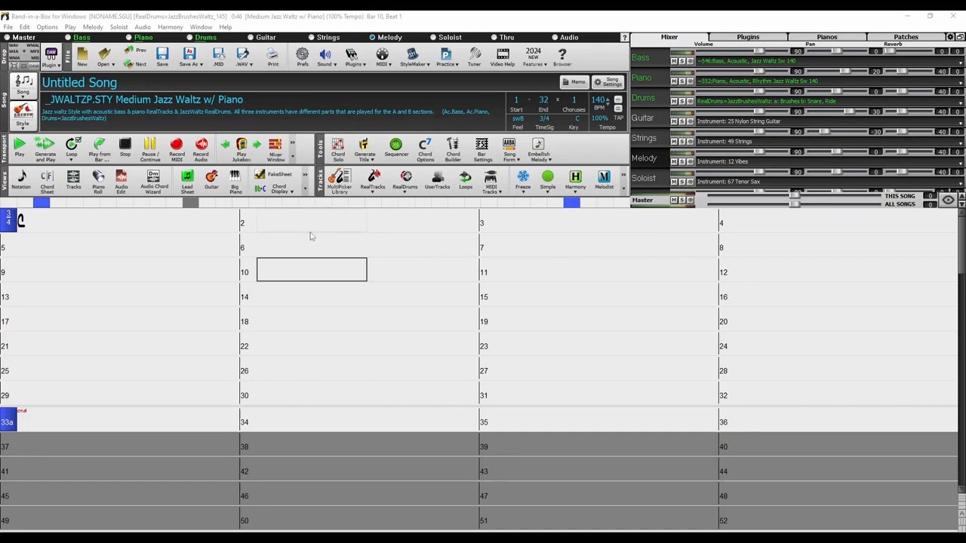
# Play the opening bars of the medium jazz waltz style from bar 1 and stop playback
pyautogui.click(117, 229)
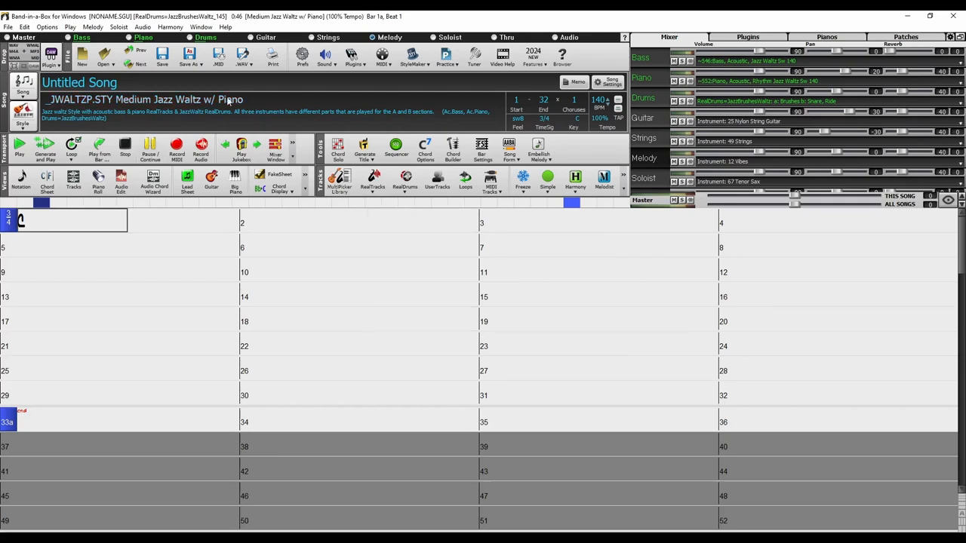
pyautogui.doubleClick(97, 222)
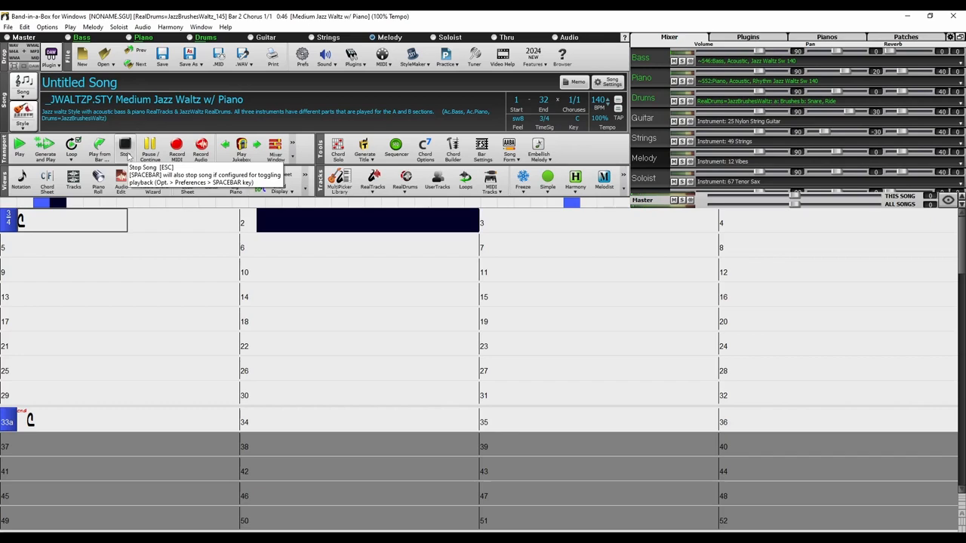
pyautogui.click(126, 151)
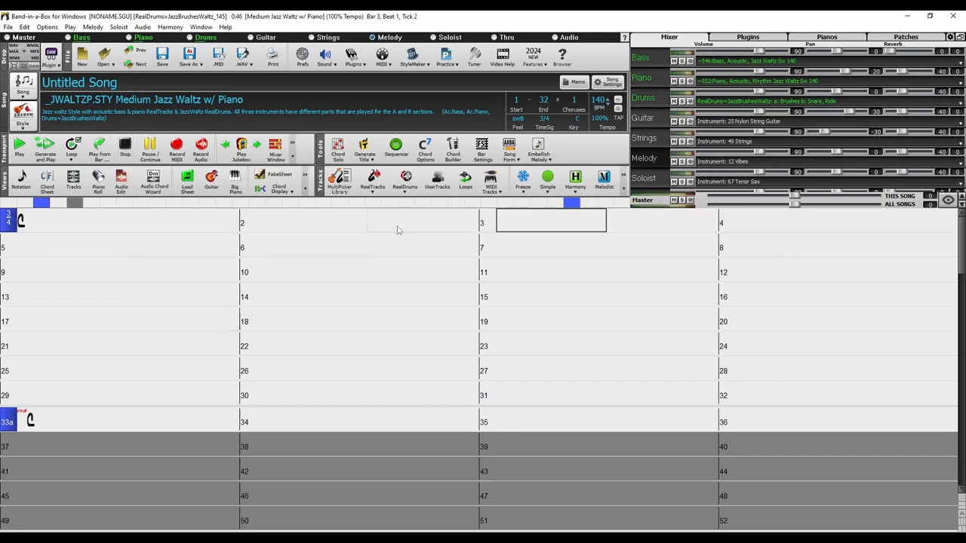
pyautogui.click(373, 224)
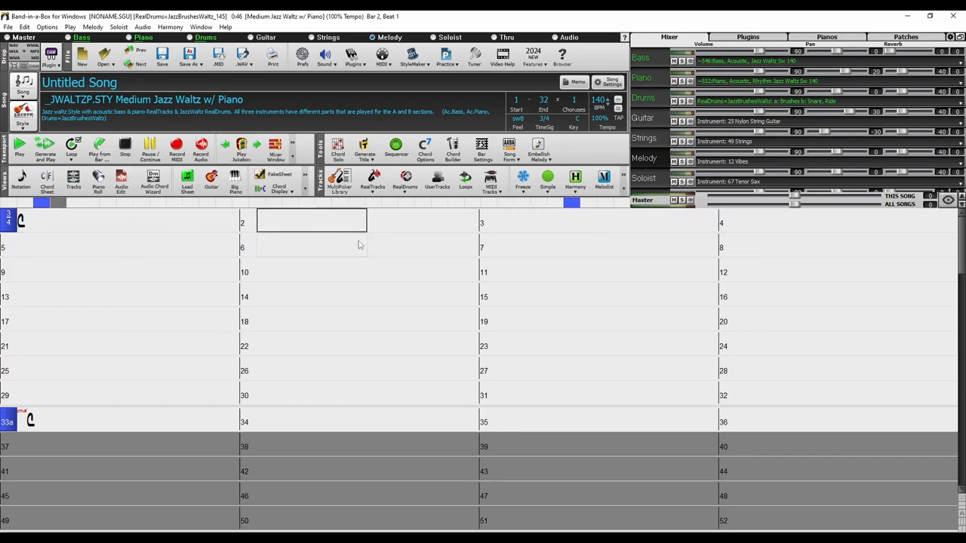
pyautogui.click(373, 245)
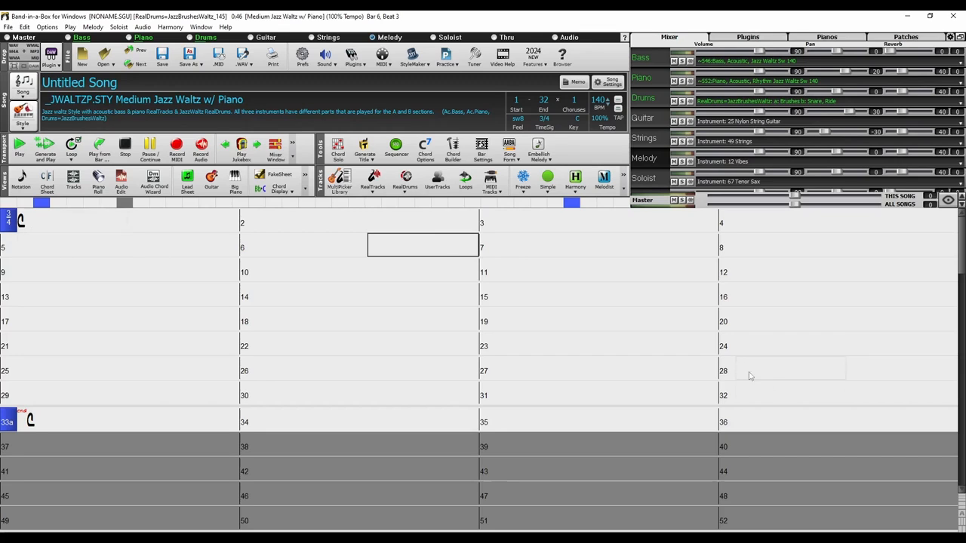
pyautogui.click(359, 226)
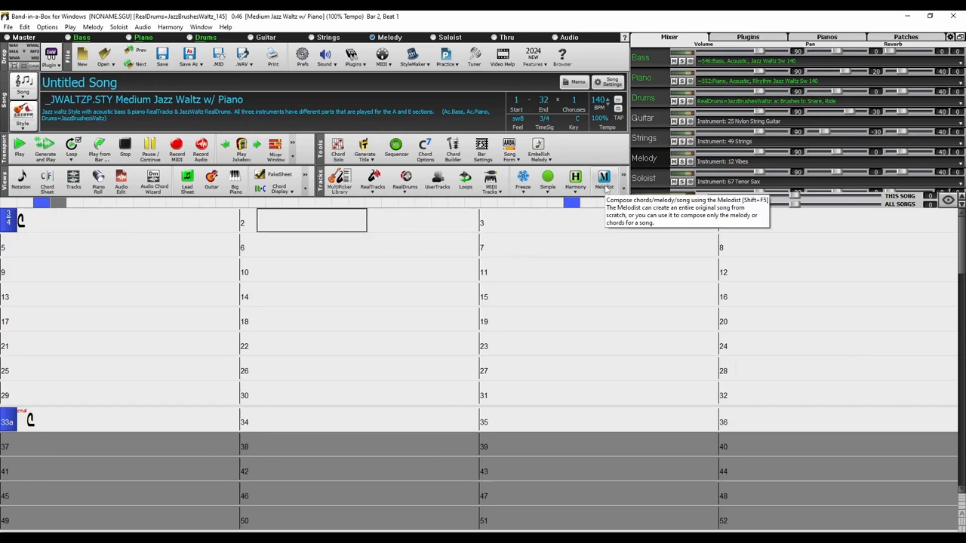
# Open the Melodist and examine its full list of melodist styles across all genres
pyautogui.click(603, 181)
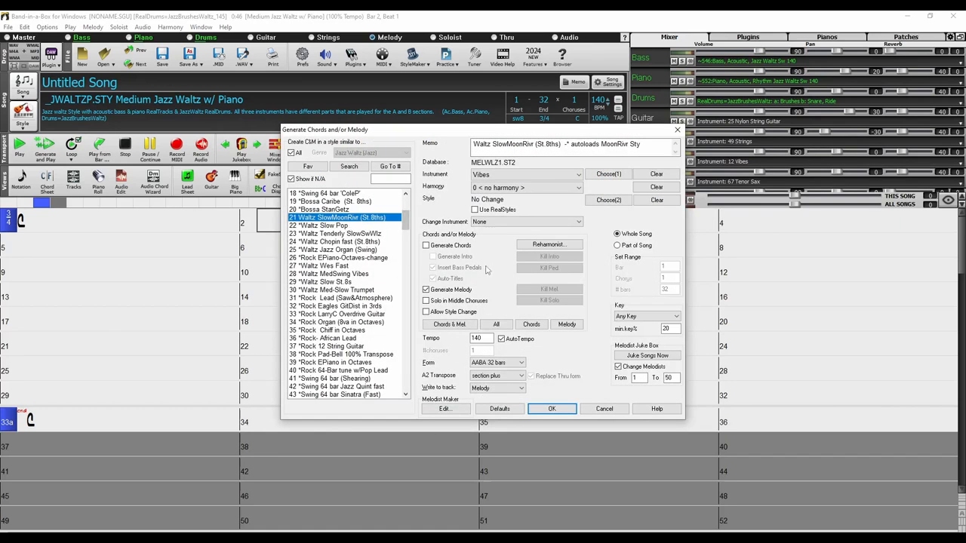
pyautogui.scroll(6, 361, 248)
pyautogui.scroll(-2, 361, 249)
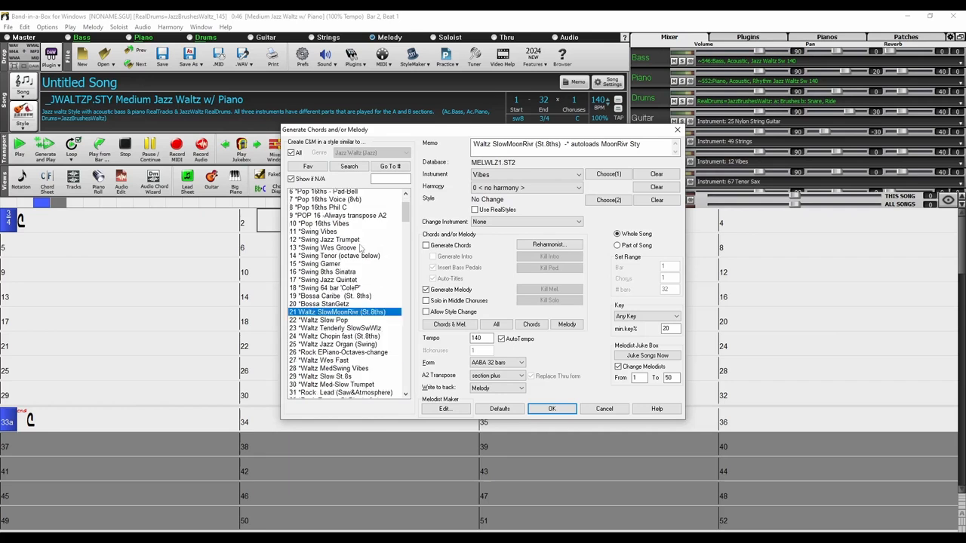
pyautogui.scroll(-20, 361, 249)
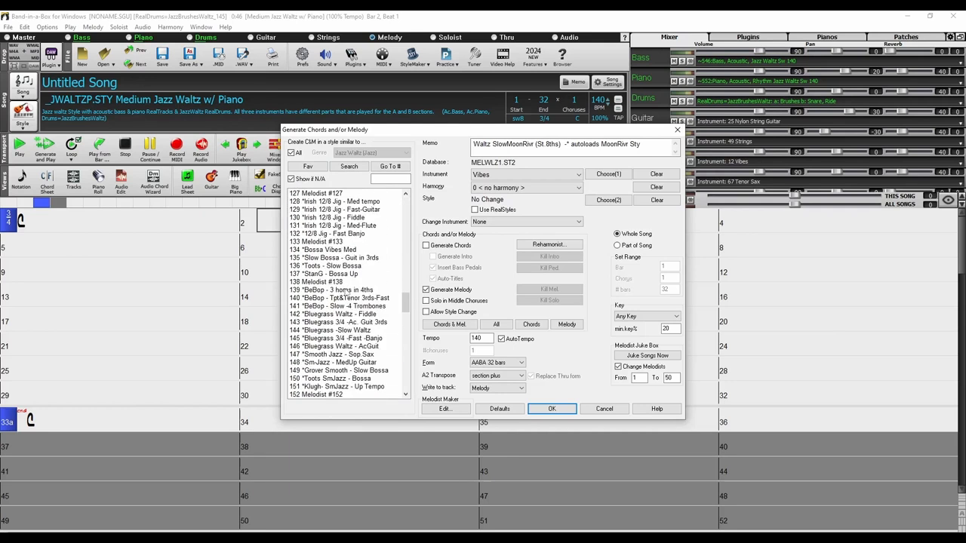
pyautogui.scroll(-8, 347, 291)
pyautogui.moveTo(412, 335); pyautogui.dragTo(399, 230)
pyautogui.click(377, 241)
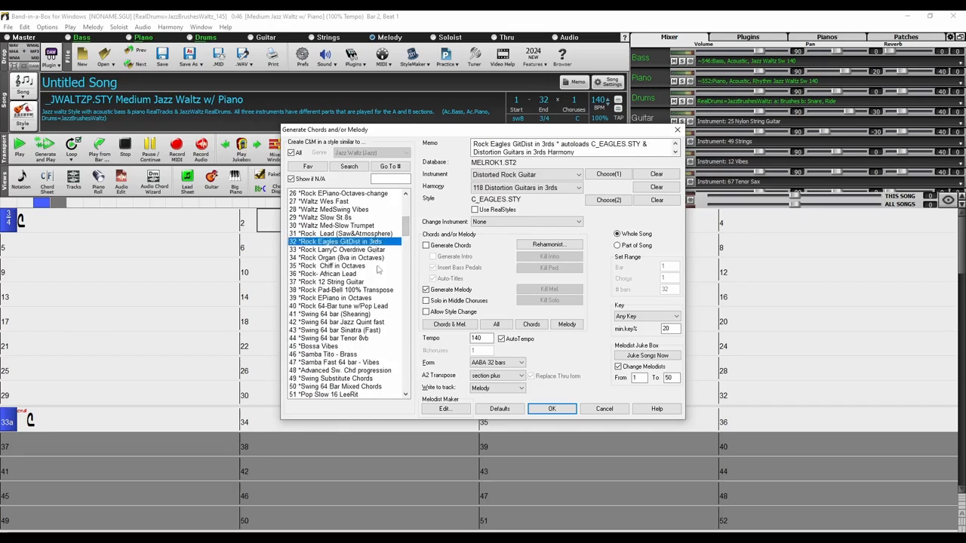
pyautogui.scroll(-13, 373, 282)
pyautogui.scroll(-8, 340, 264)
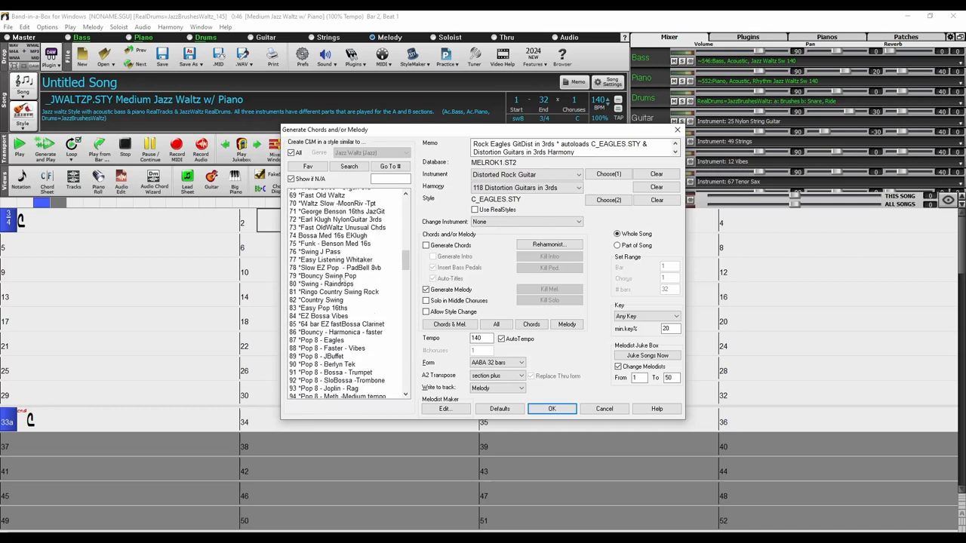
pyautogui.scroll(-1, 346, 284)
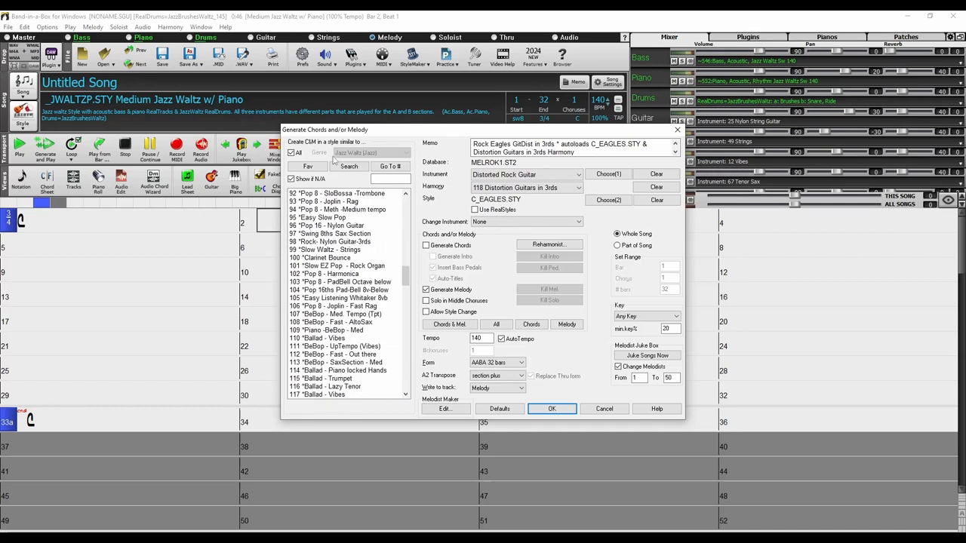
# Generate a whole song with chords, intro and melody using melodist 21, Waltz SlowMoonRivr, from the Jazz Waltz genre
pyautogui.click(291, 152)
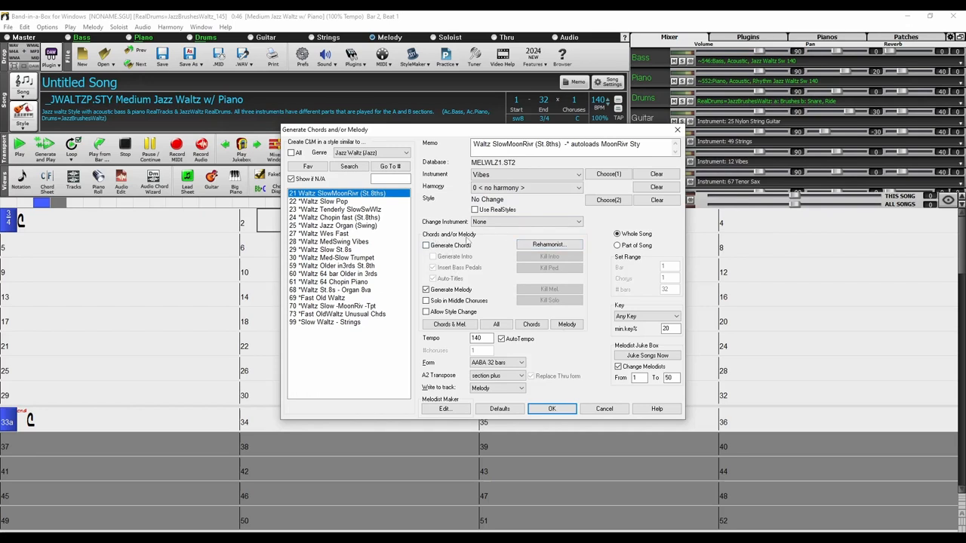
pyautogui.click(452, 249)
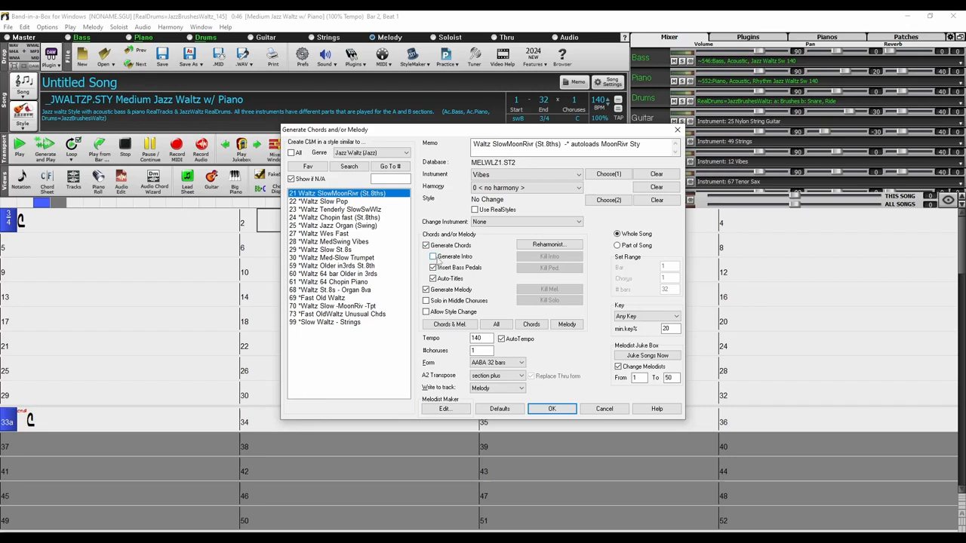
pyautogui.click(433, 257)
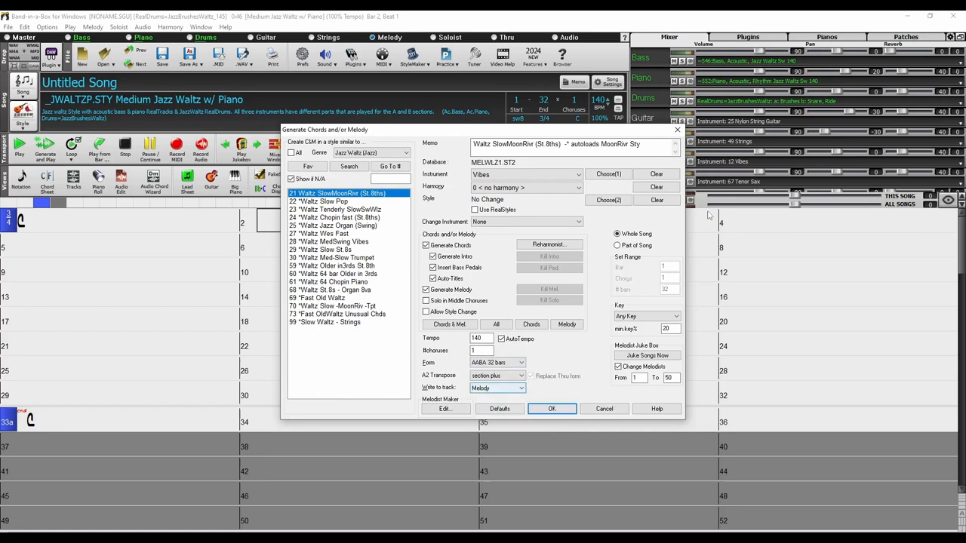
pyautogui.moveTo(618, 130); pyautogui.dragTo(538, 125)
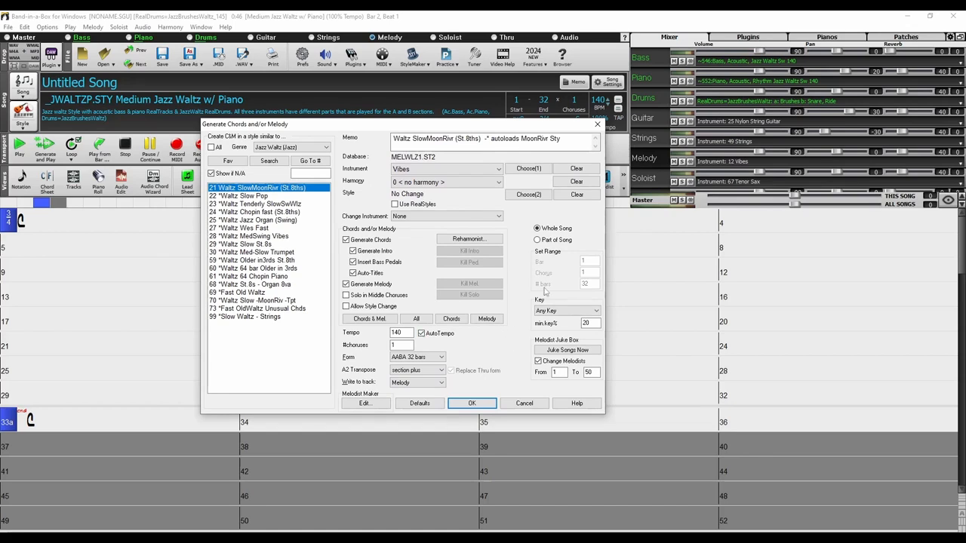
pyautogui.click(472, 403)
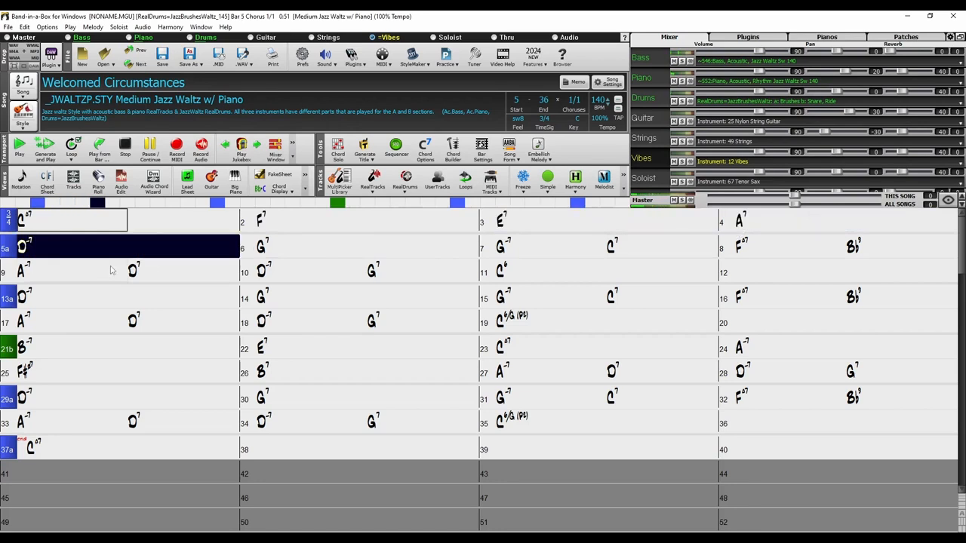
# Assign the CoyoteWT plugin to the Vibes track, replacing its default synth, and play the song to hear it
pyautogui.press('Escape')
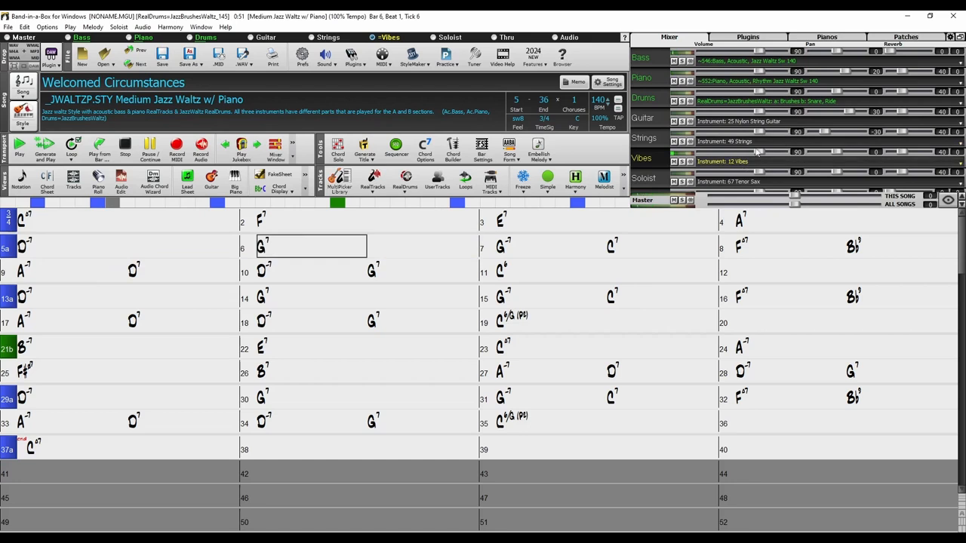
pyautogui.click(748, 37)
pyautogui.click(728, 162)
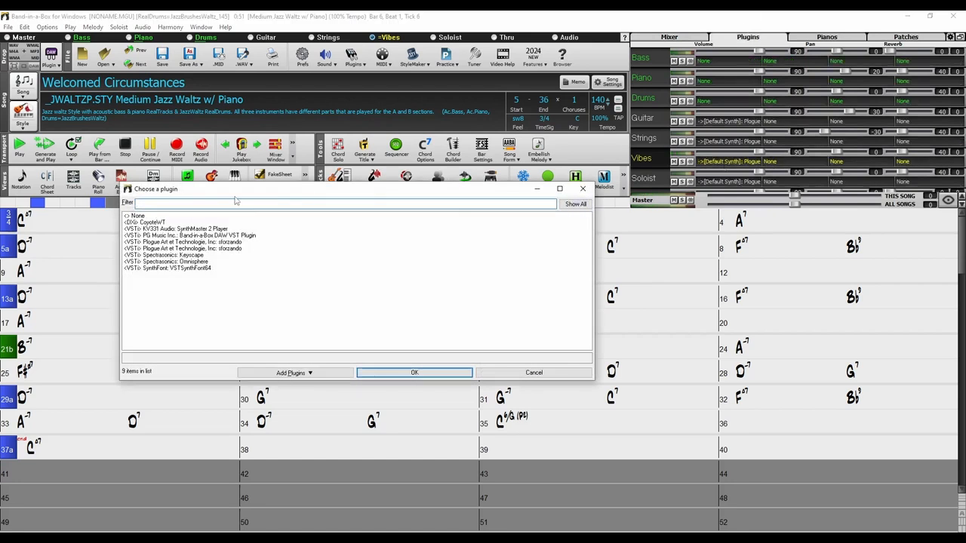
pyautogui.click(162, 223)
pyautogui.click(416, 372)
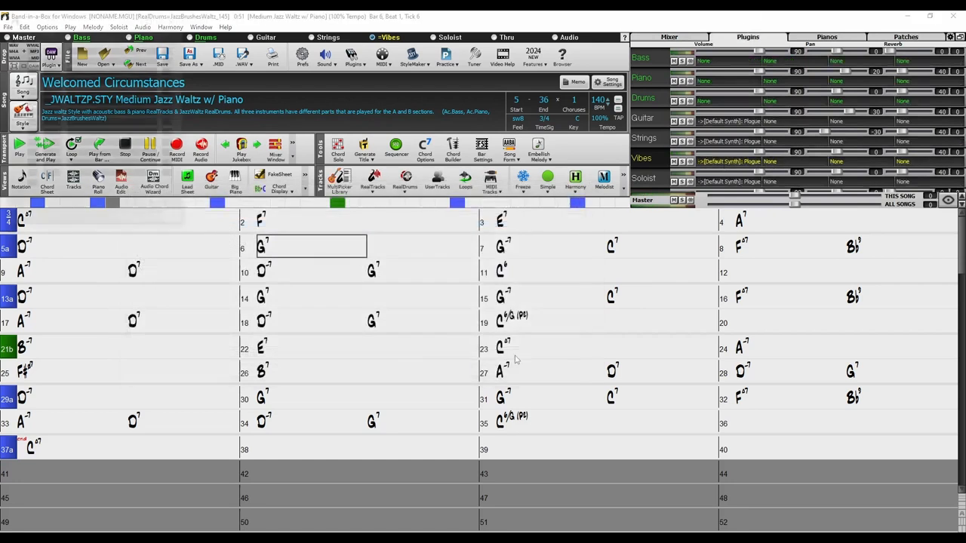
pyautogui.click(565, 178)
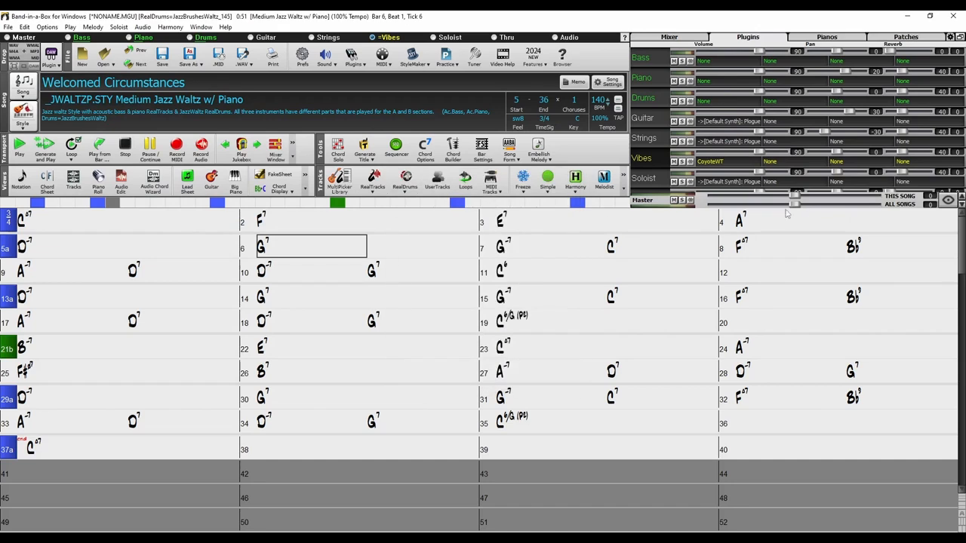
pyautogui.click(573, 228)
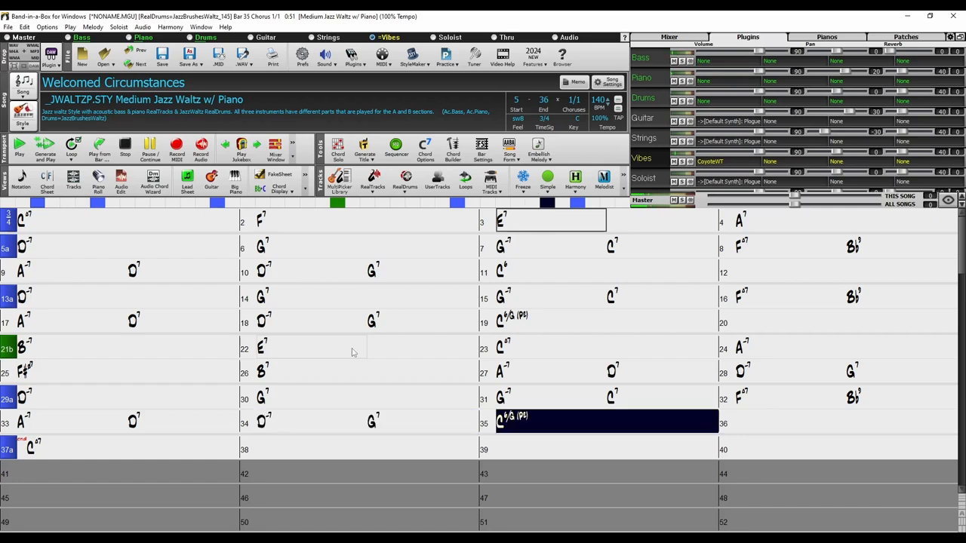
pyautogui.press('Escape')
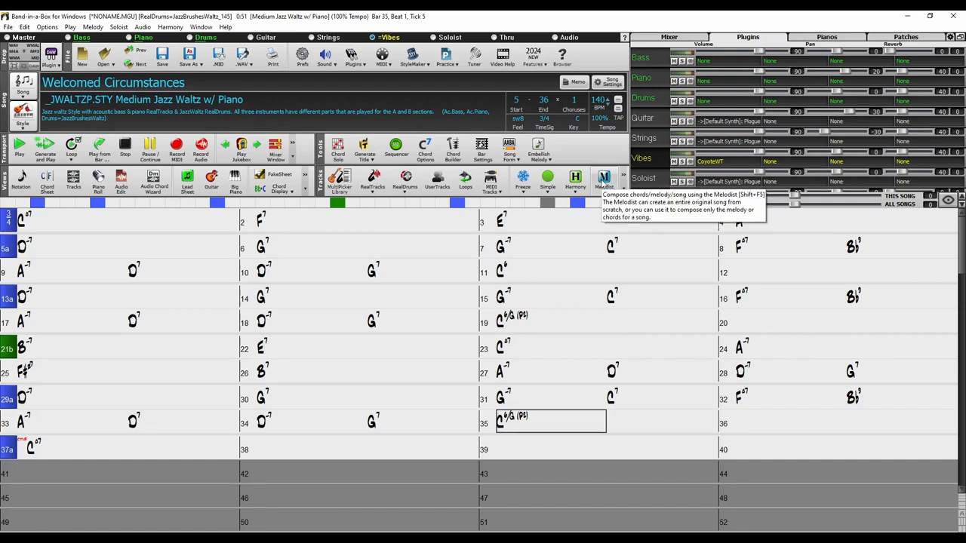
# Regenerate only the melody with the Melodist, turning off chord generation and AutoTempo and setting the tempo to 140
pyautogui.click(604, 179)
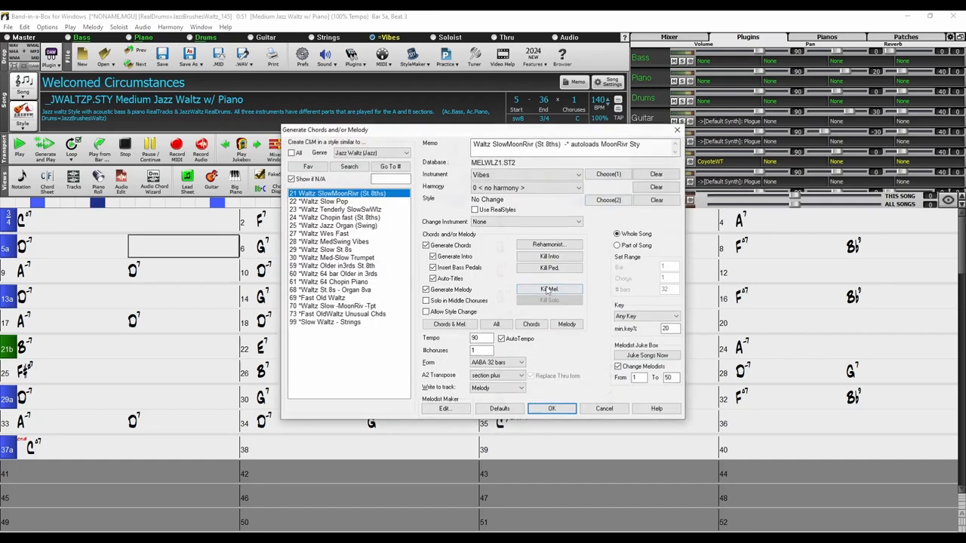
pyautogui.click(426, 246)
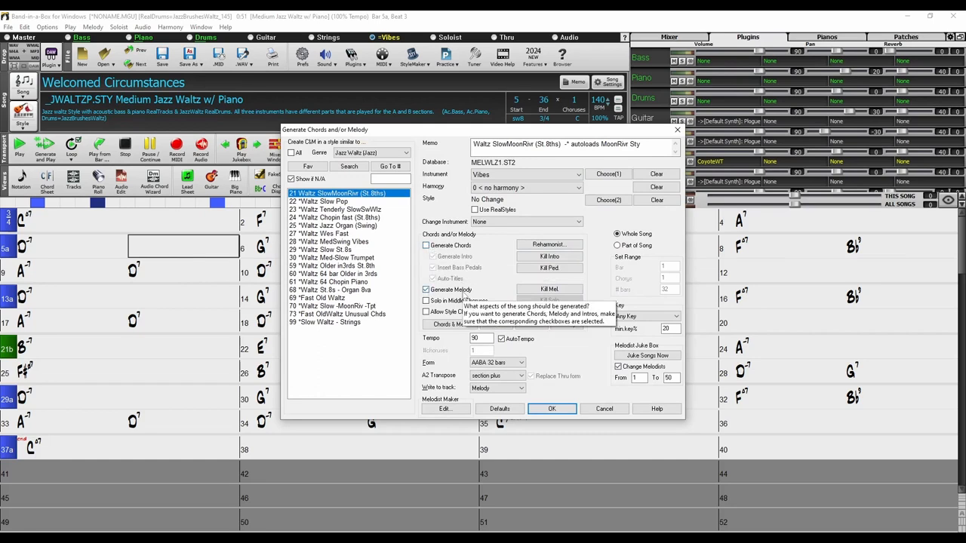
pyautogui.click(484, 338)
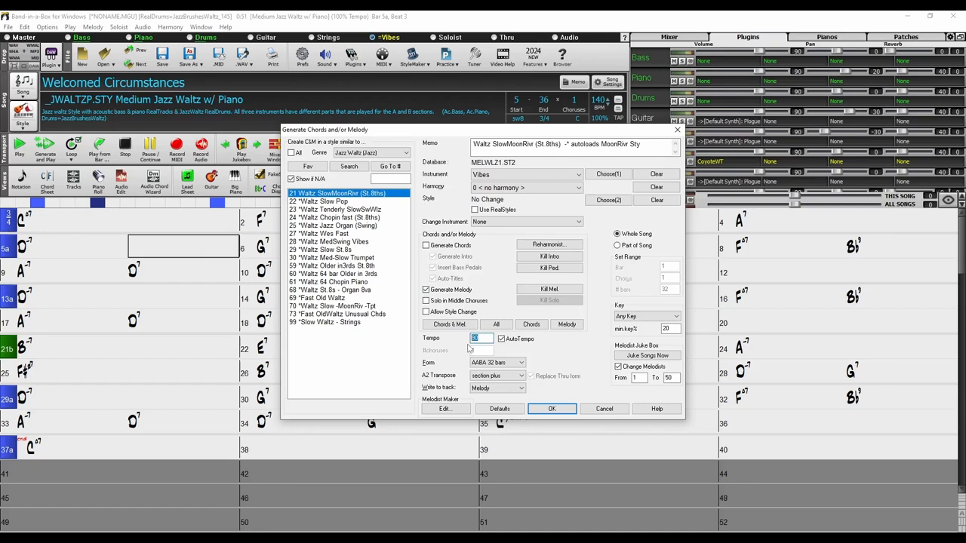
pyautogui.click(502, 338)
pyautogui.moveTo(483, 338); pyautogui.dragTo(421, 340)
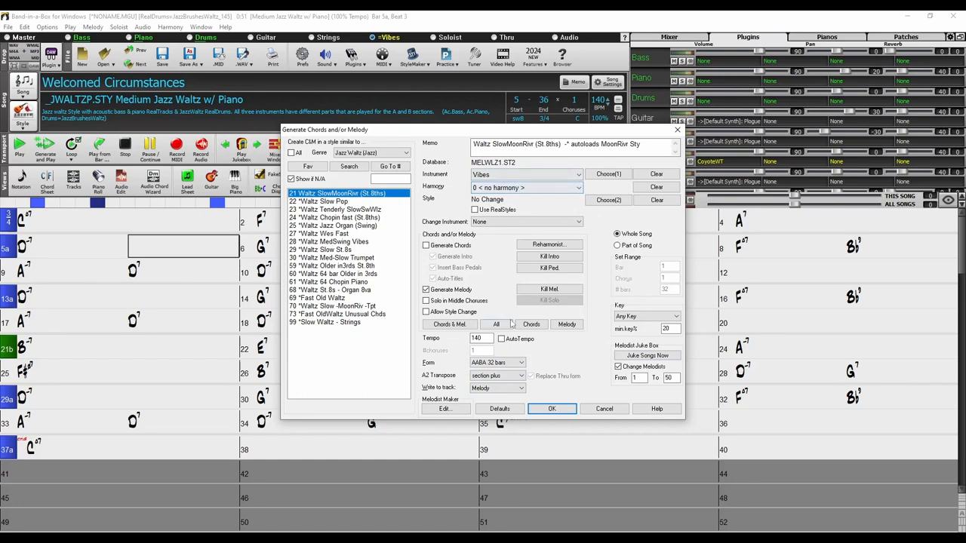
pyautogui.click(551, 408)
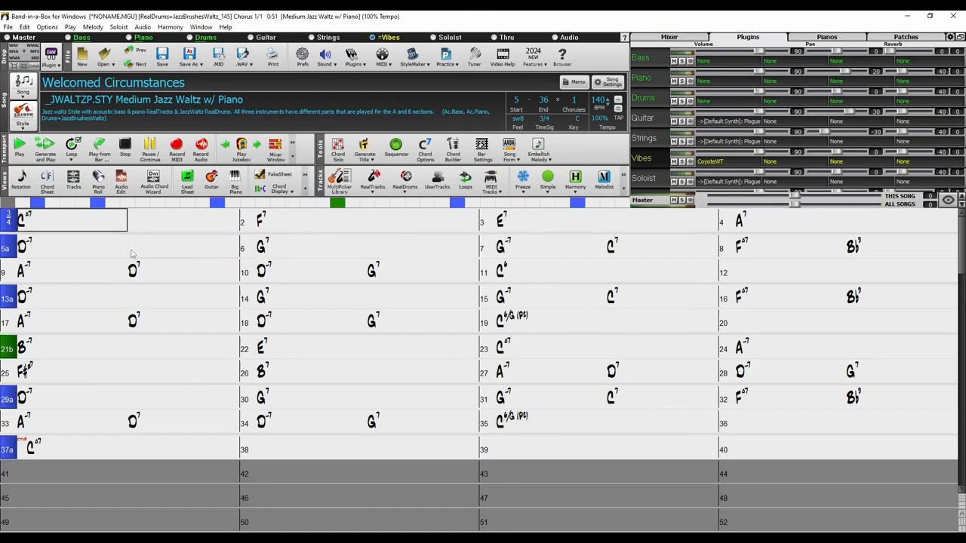
# Listen to the song with the regenerated melody up to the B section and check bars 11, 18 and 21
pyautogui.click(780, 217)
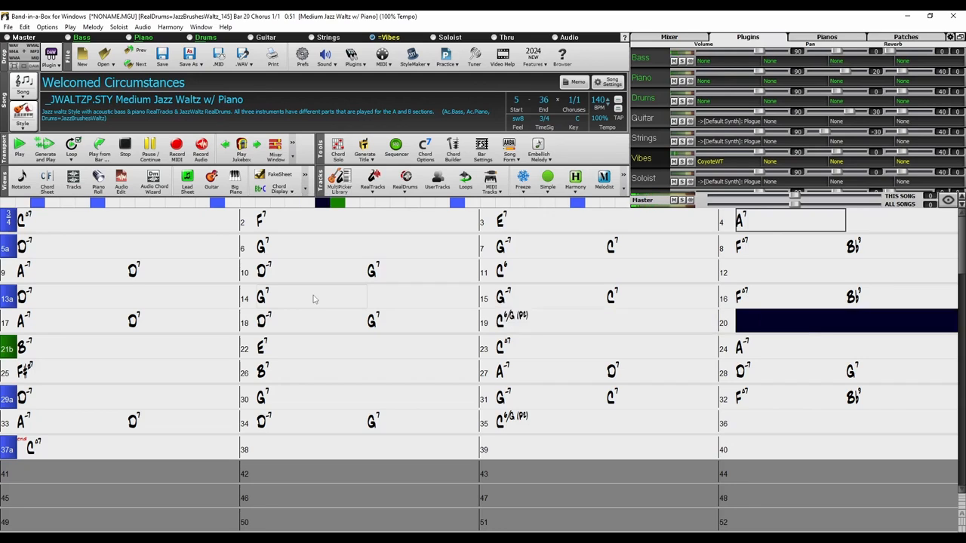
pyautogui.press('Escape')
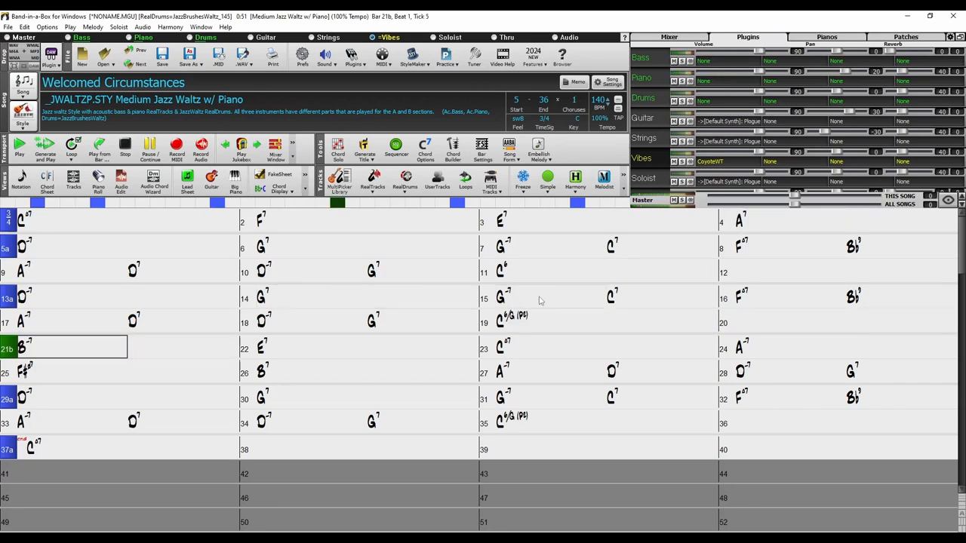
pyautogui.click(517, 276)
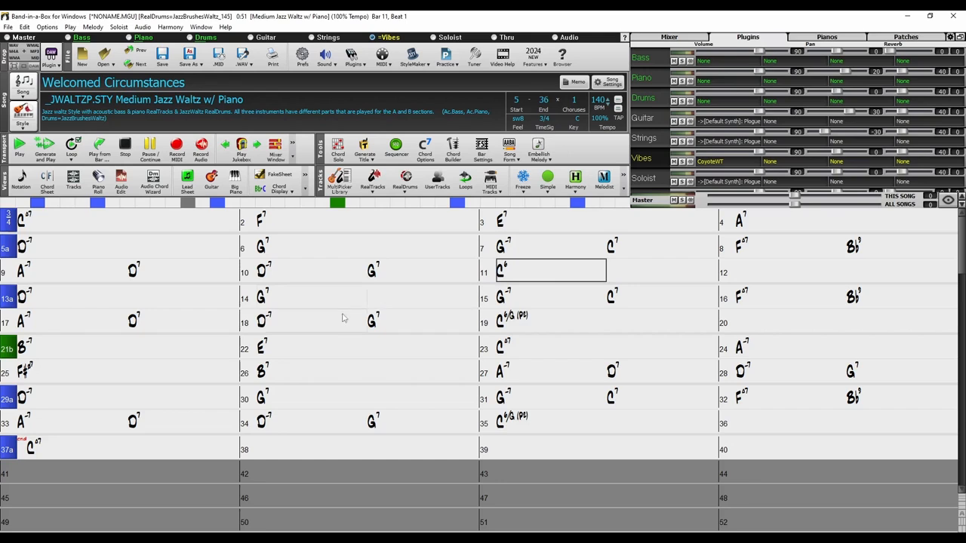
pyautogui.click(339, 324)
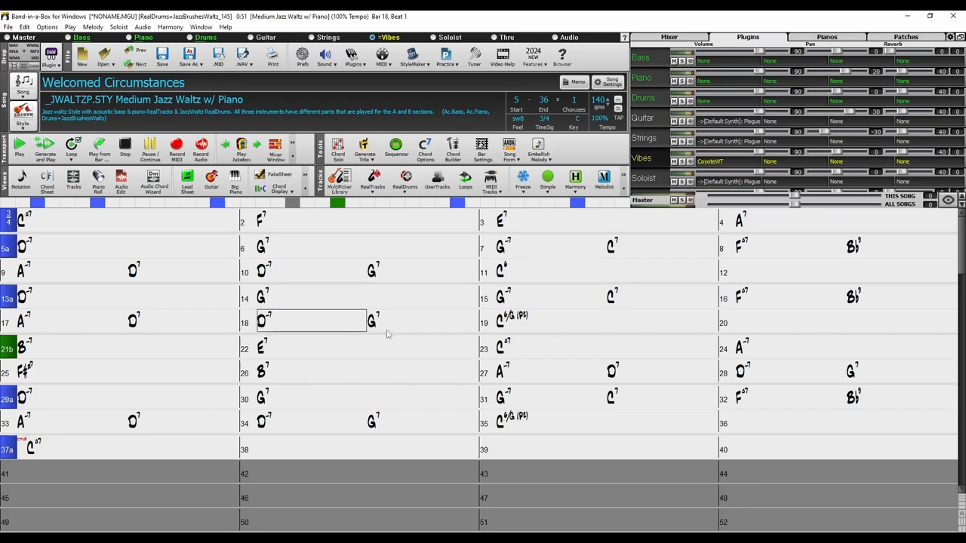
pyautogui.click(92, 352)
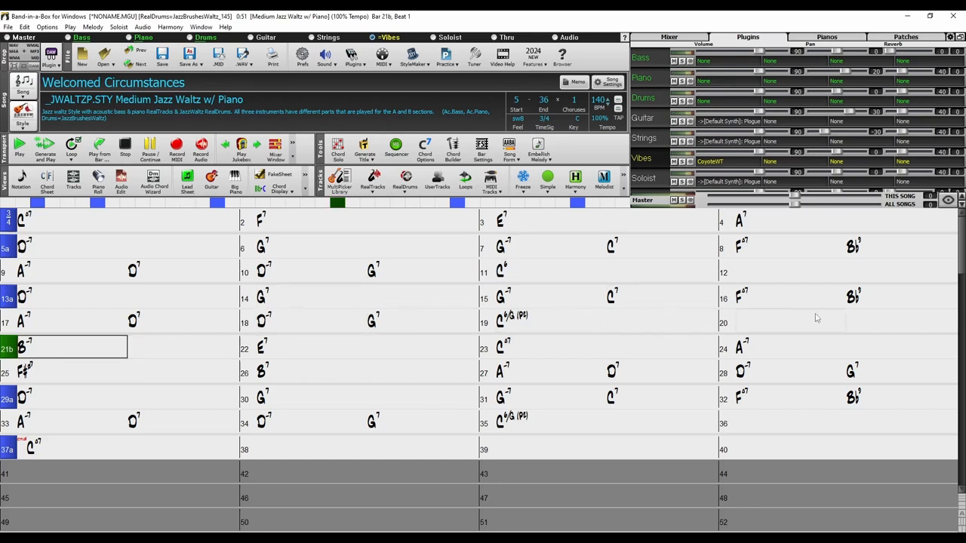
# Play the song from bar 20 through the B section and replay it from bar 26
pyautogui.moveTo(814, 317); pyautogui.dragTo(905, 321)
pyautogui.click(72, 358)
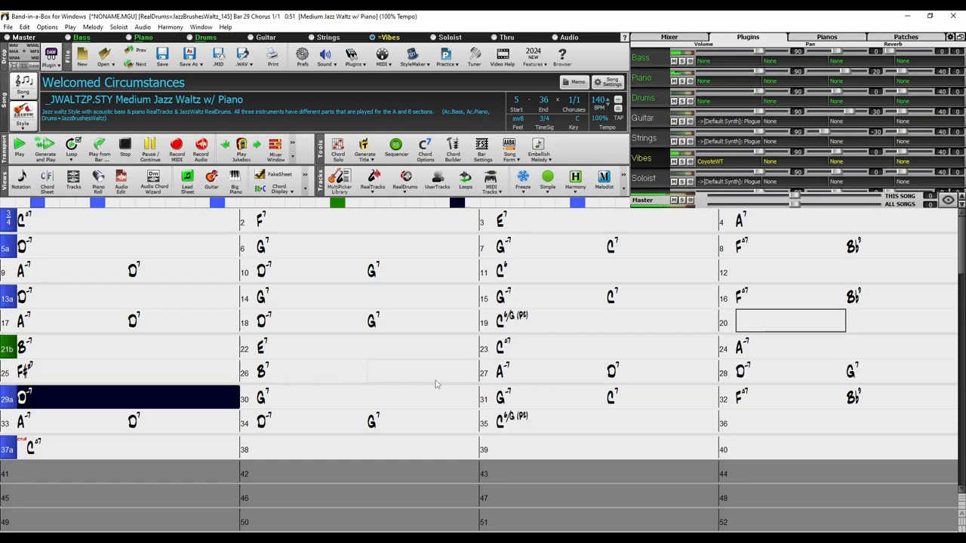
pyautogui.click(350, 370)
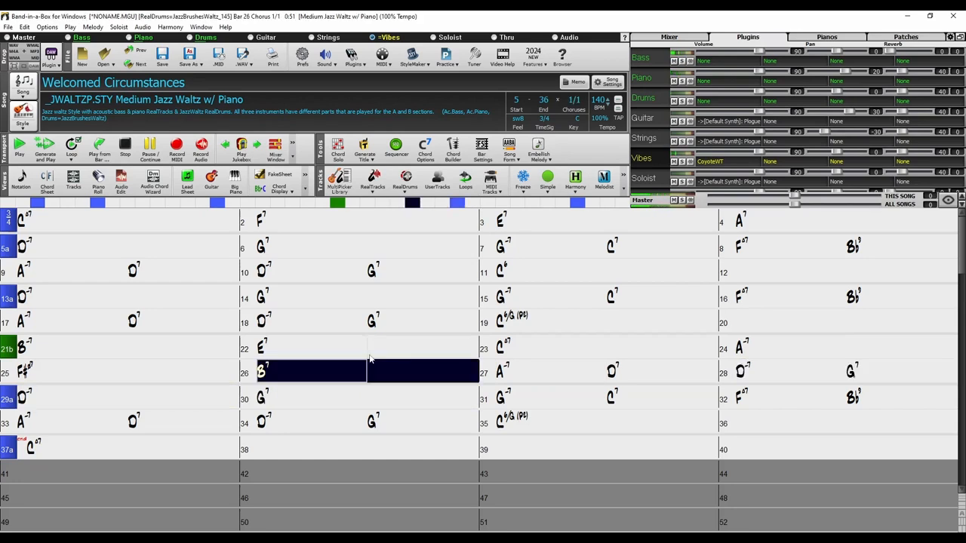
# Stop playback, start saving the song as a MIDI file and go from the desktop to the Synthesizer V folder
pyautogui.press('Escape')
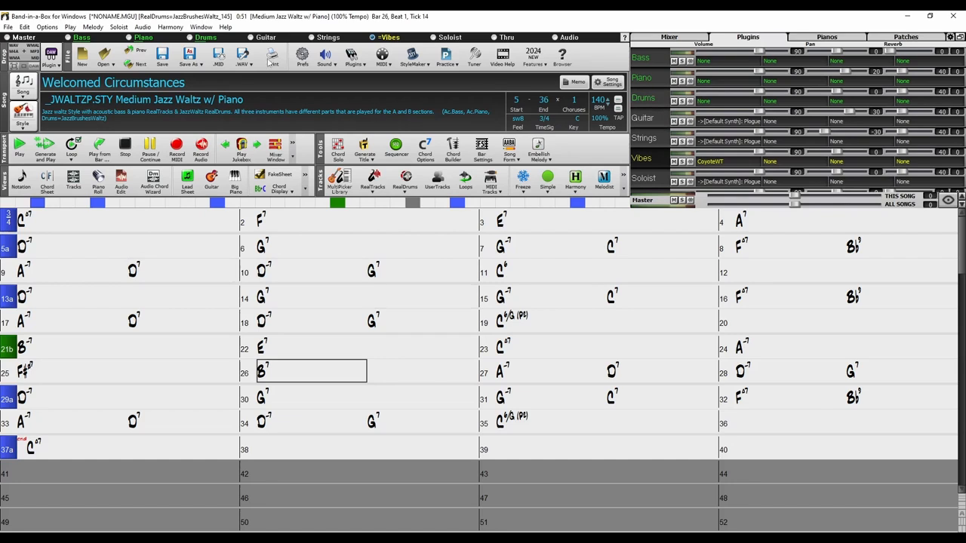
pyautogui.click(218, 59)
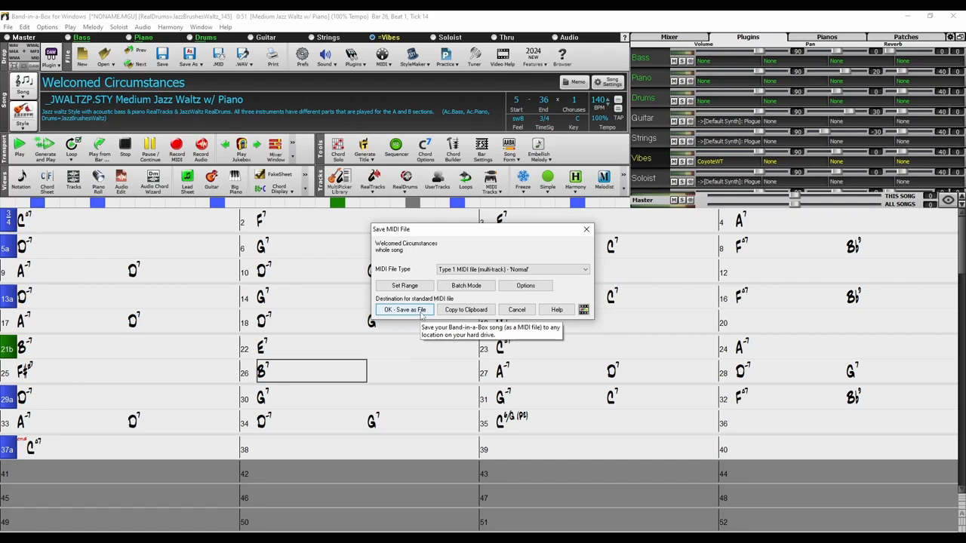
pyautogui.click(406, 310)
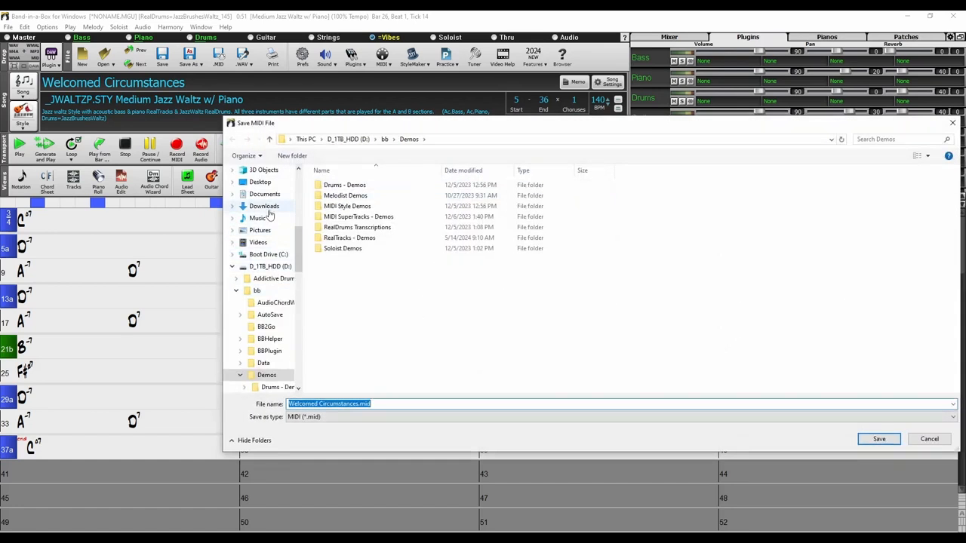
pyautogui.click(258, 182)
pyautogui.rightClick(407, 329)
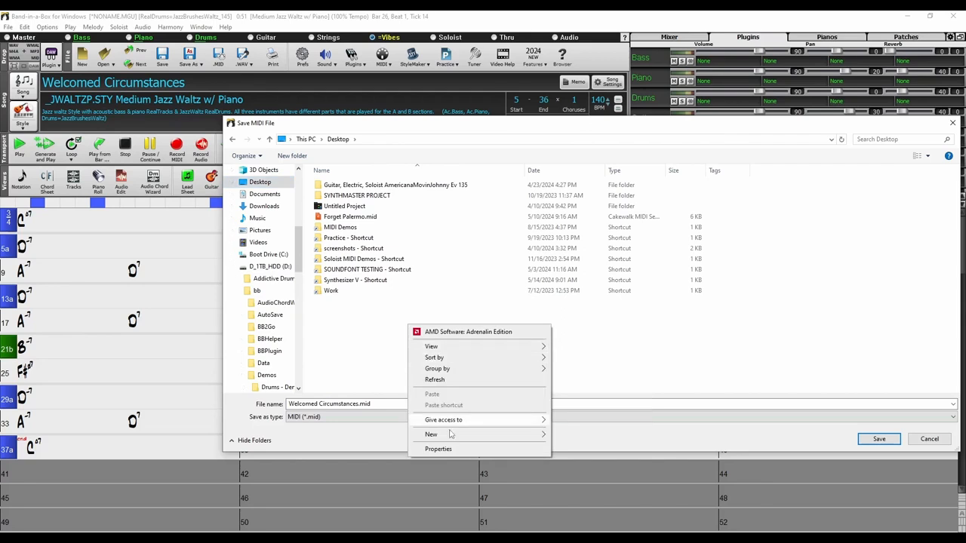
pyautogui.click(357, 293)
pyautogui.doubleClick(361, 280)
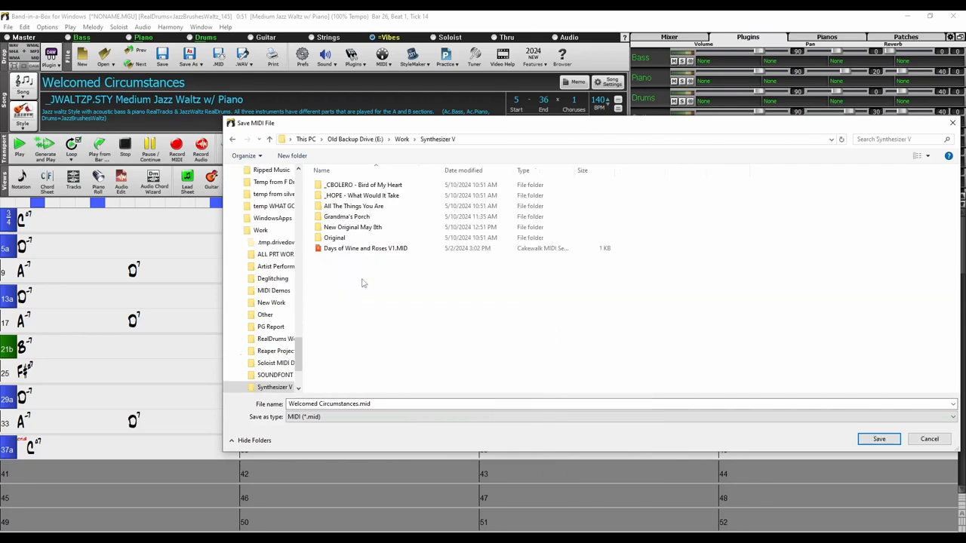
# Create a folder named Welcomed Circumstances inside Synthesizer V and save Welcomed Circumstances.mid in it
pyautogui.rightClick(399, 330)
pyautogui.moveTo(452, 439)
pyautogui.click(573, 440)
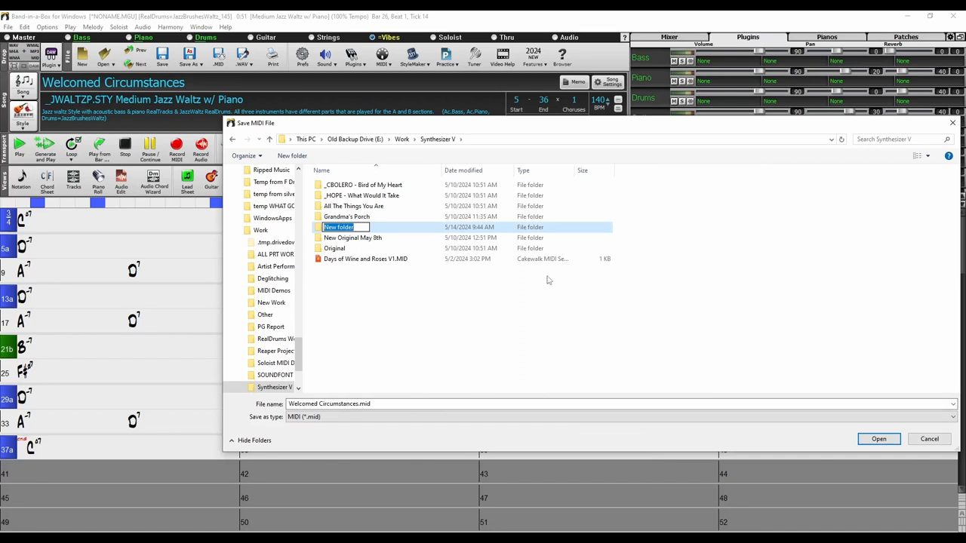
pyautogui.write('Welcomed Circumstances')
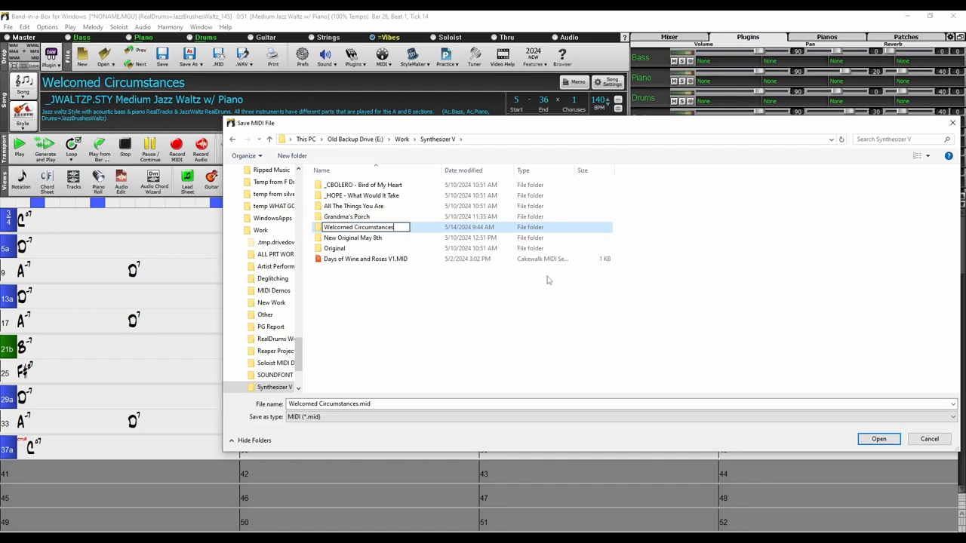
pyautogui.press('Return')
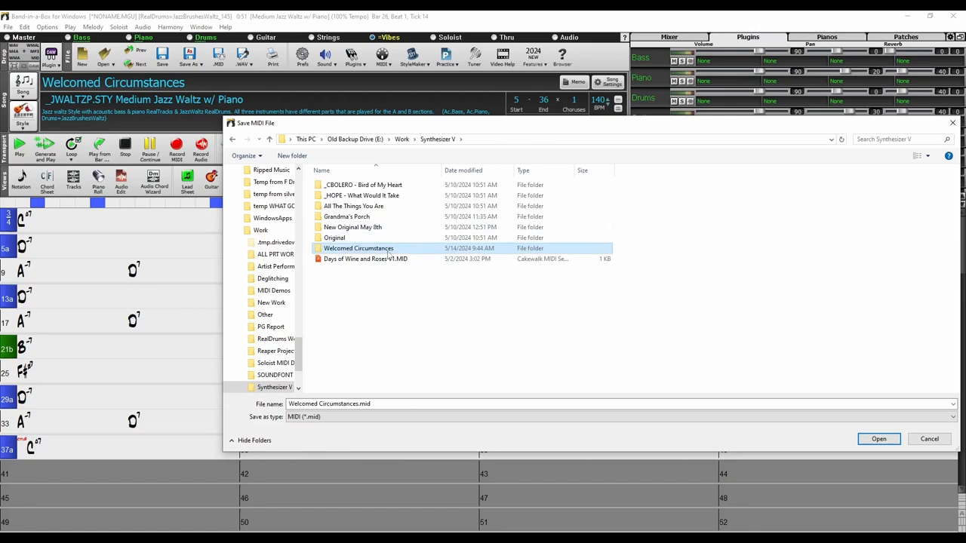
pyautogui.press('Return')
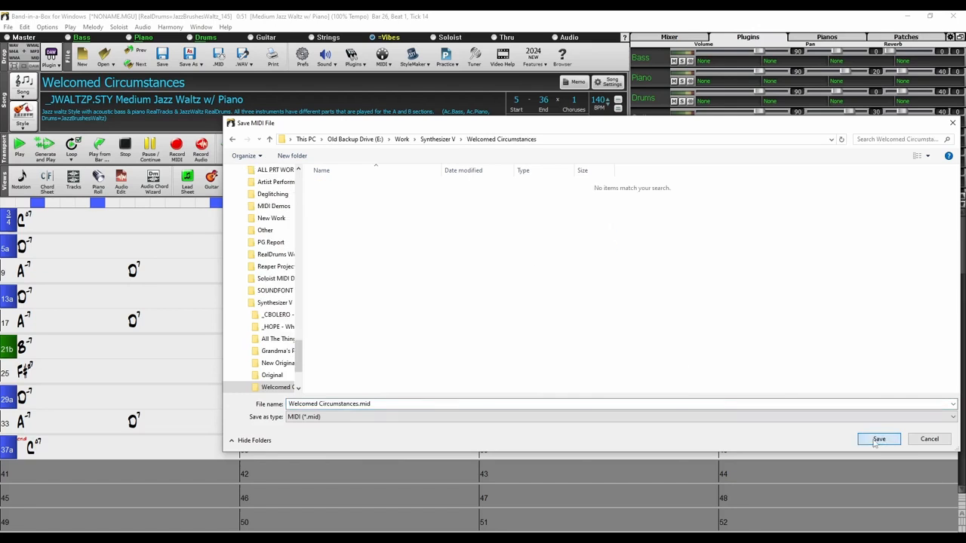
pyautogui.click(890, 445)
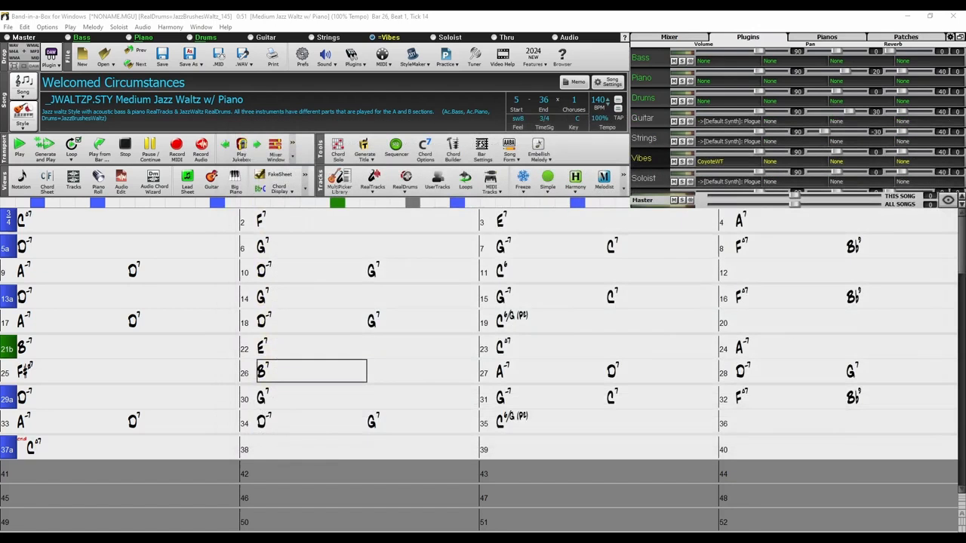
# Show the mixer's instrument assignments and start rendering the song as 24-bit, 44.1 kHz .wav with one file per track
pyautogui.moveTo(1, 141); pyautogui.dragTo(553, 129)
pyautogui.click(737, 128)
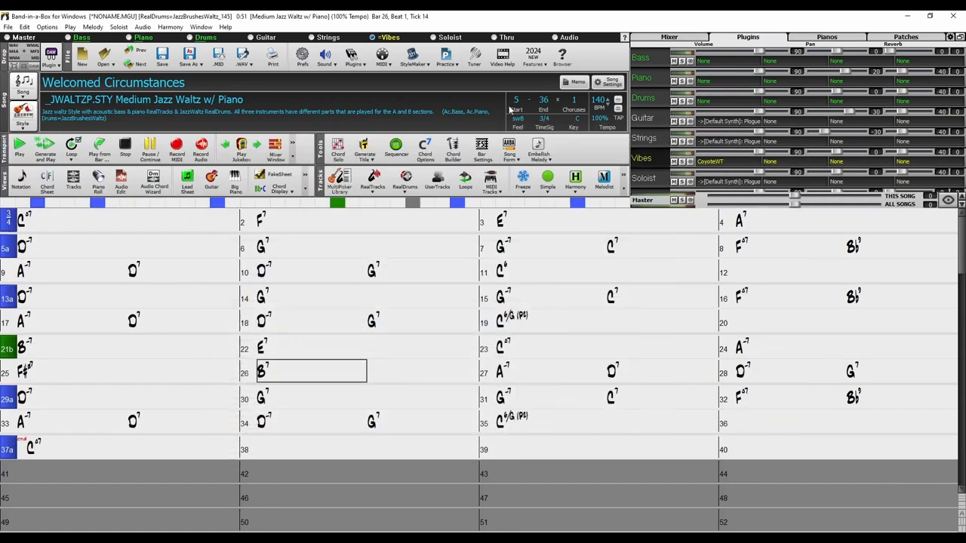
pyautogui.click(654, 36)
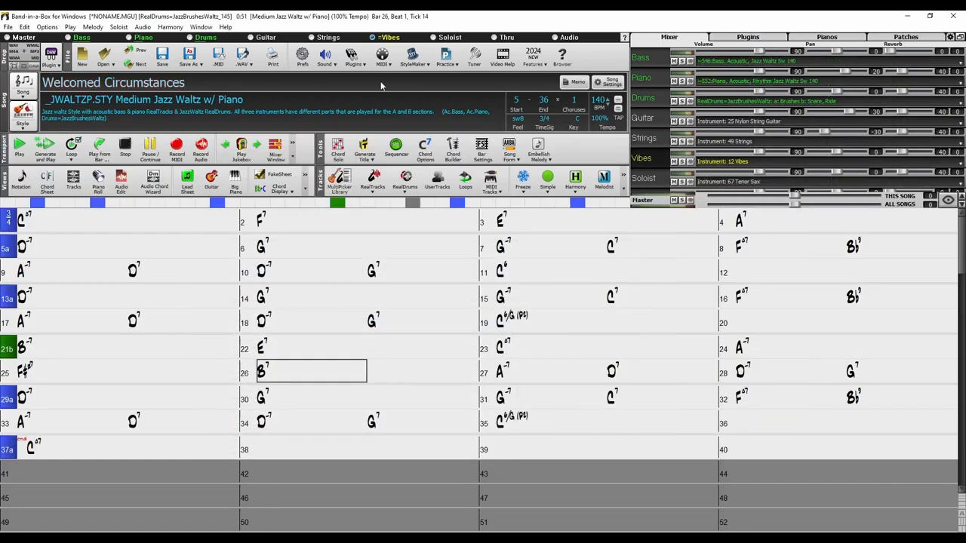
pyautogui.click(241, 55)
pyautogui.click(281, 78)
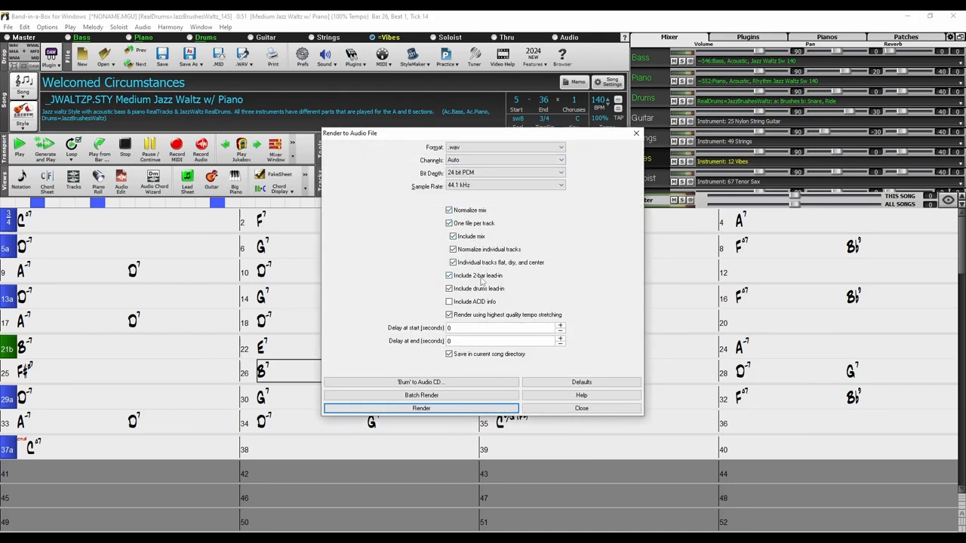
pyautogui.click(462, 410)
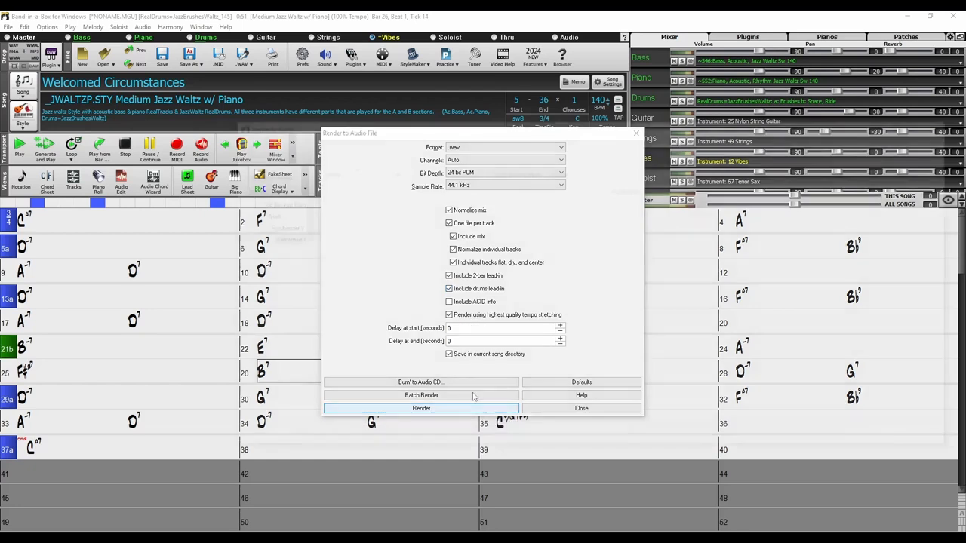
# Name the audio render Welcomed Circumstanes.wav in place of the default file name
pyautogui.click(337, 404)
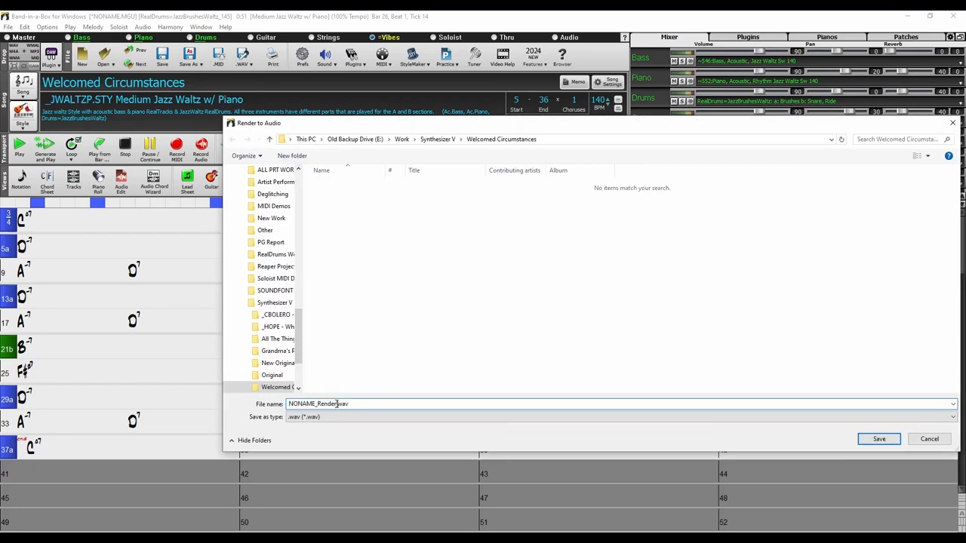
pyautogui.moveTo(337, 403); pyautogui.dragTo(256, 404)
pyautogui.press('BackSpace')
pyautogui.write('Welcomed Circumstanes')
# Create a folder named Stems inside the Welcomed Circumstances folder and open it as the render destination
pyautogui.rightClick(474, 236)
pyautogui.moveTo(588, 358)
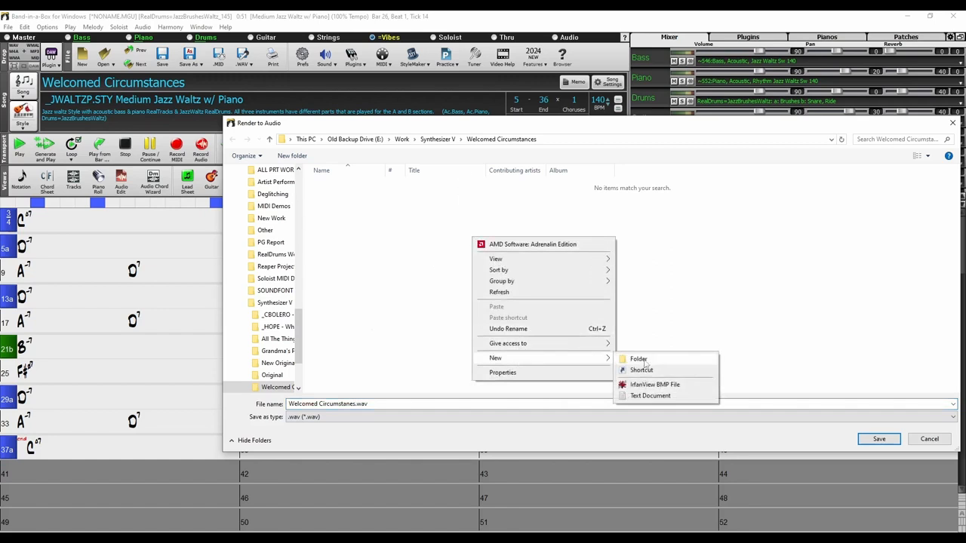
pyautogui.click(641, 360)
pyautogui.write('Stems')
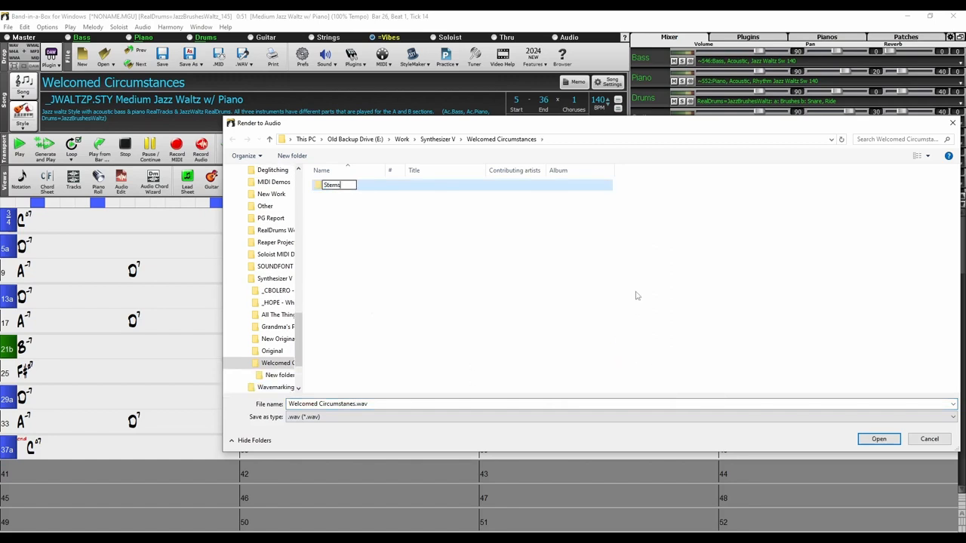
pyautogui.press('Return')
pyautogui.doubleClick(377, 189)
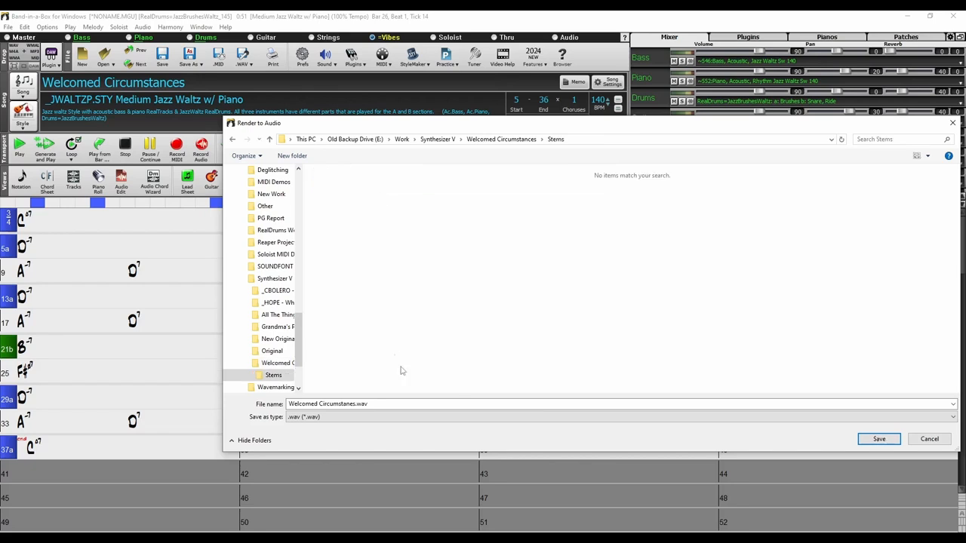
# Correct the render's file name to Welcomed Circumstances, add a trailing hyphen and save the audio files in the Stems folder
pyautogui.click(359, 405)
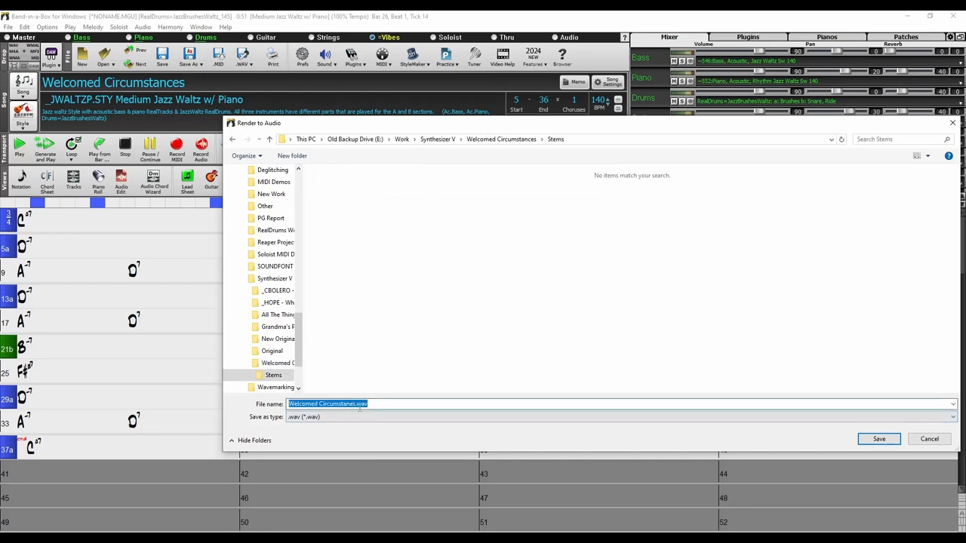
pyautogui.click(351, 403)
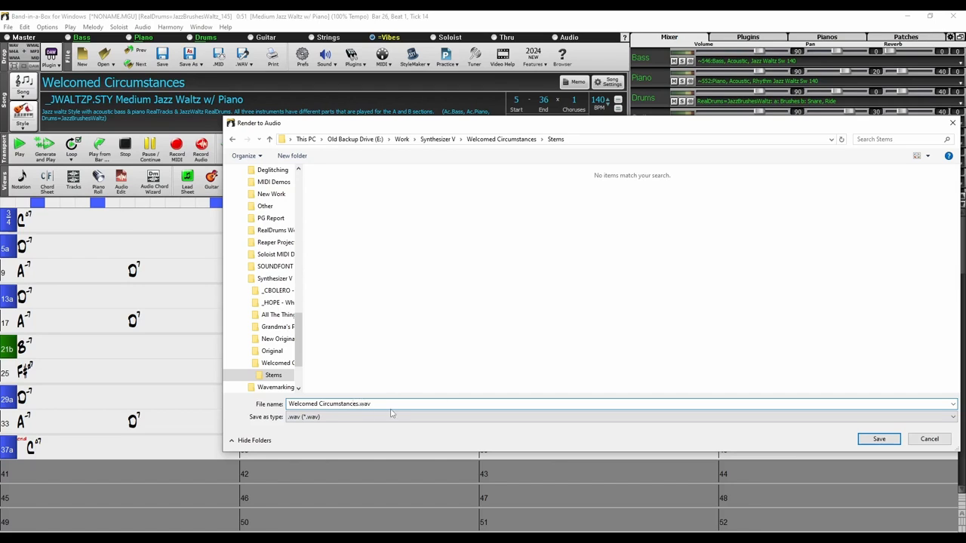
pyautogui.write('-')
pyautogui.click(878, 439)
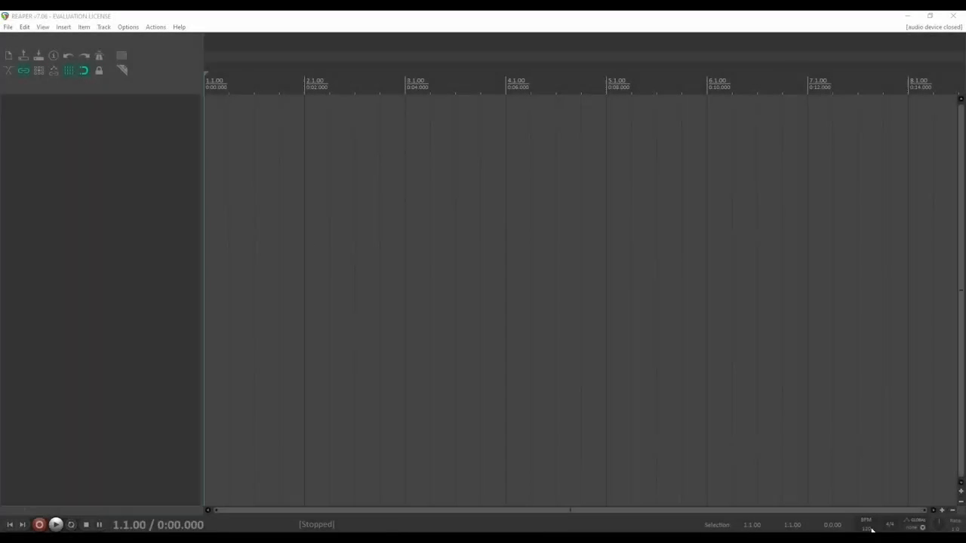
# In REAPER, set the project tempo to 140 BPM and the time signature to 3/4
pyautogui.click(866, 527)
pyautogui.write('140')
pyautogui.press('Return')
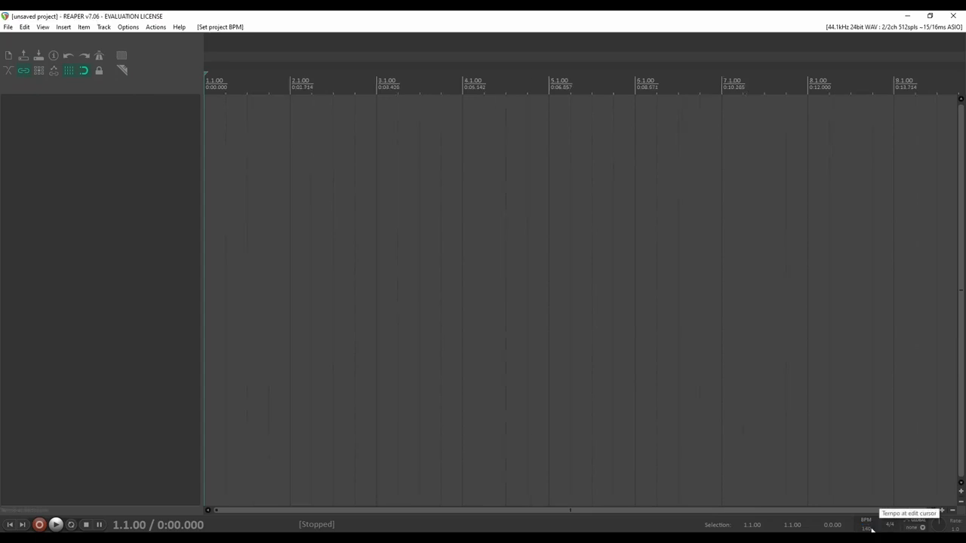
pyautogui.click(890, 522)
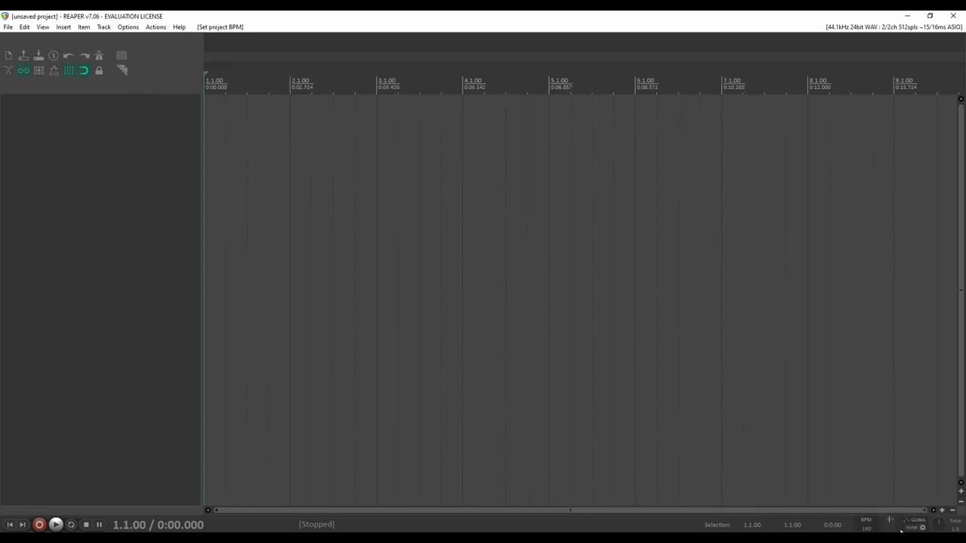
pyautogui.write('3/4')
pyautogui.press('Return')
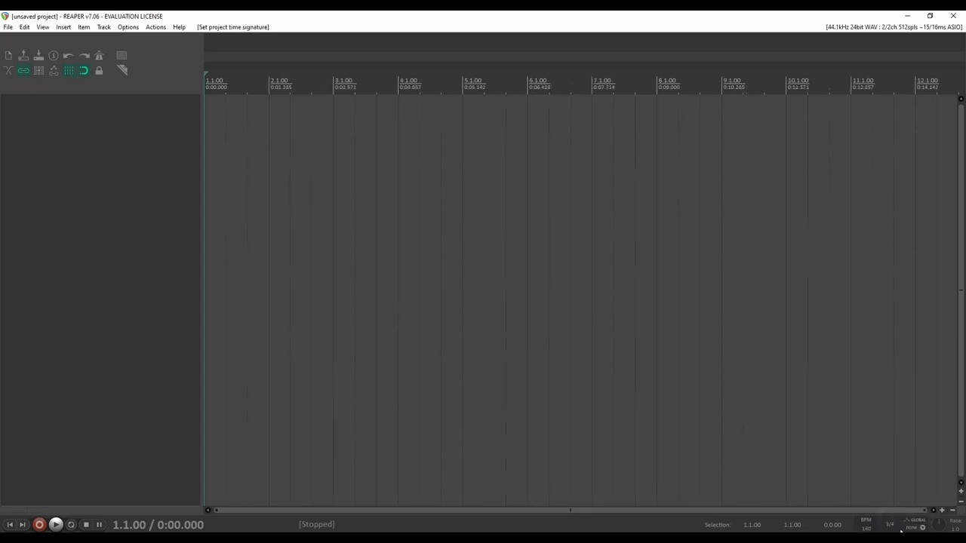
# Import the bass, drums, piano and vibes stems at the project start, at the same time position on separate tracks
pyautogui.click(224, 542)
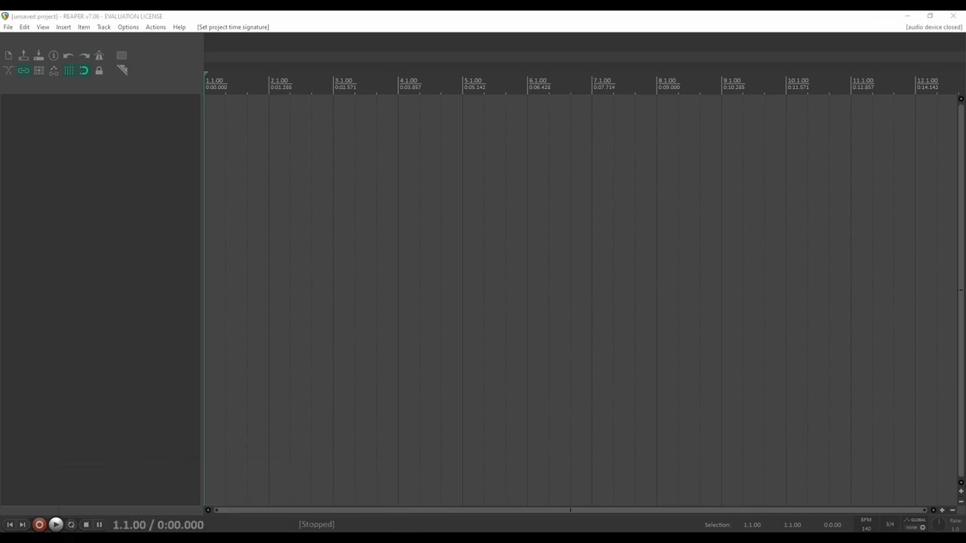
pyautogui.moveTo(320, 164); pyautogui.dragTo(212, 106)
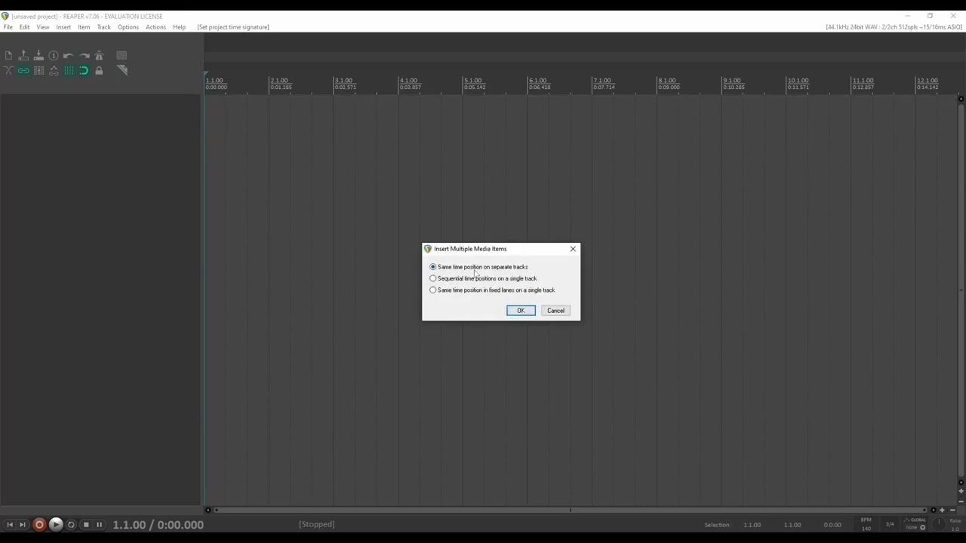
pyautogui.click(521, 311)
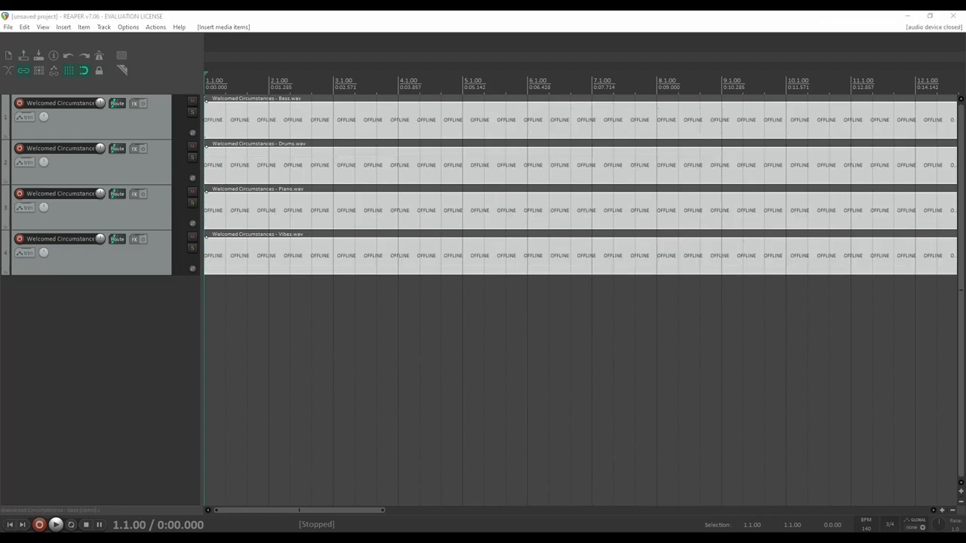
# Import Welcomed Circumstances.mid below the stems at the project start, expanding its MIDI tracks to new tracks without the tempo map or markers
pyautogui.moveTo(0, 288); pyautogui.dragTo(205, 288)
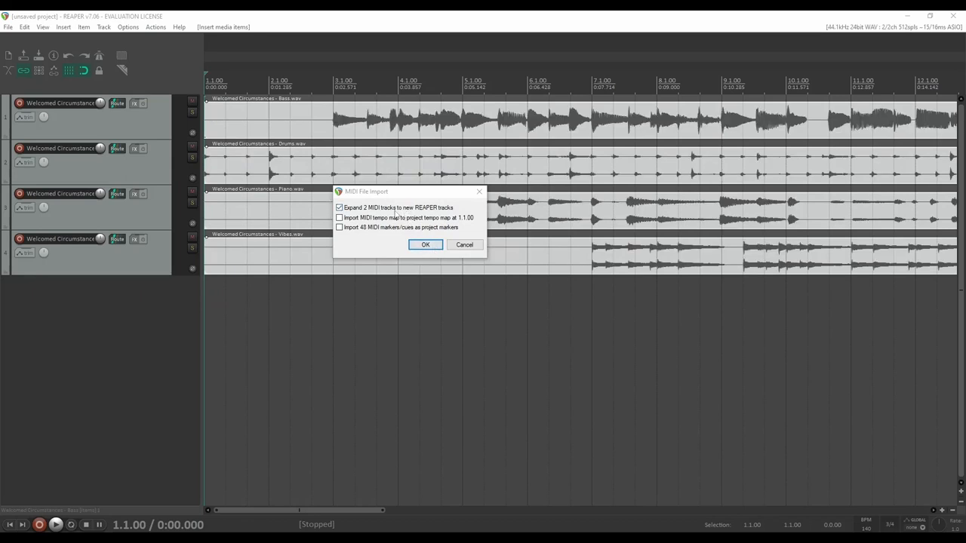
pyautogui.click(426, 245)
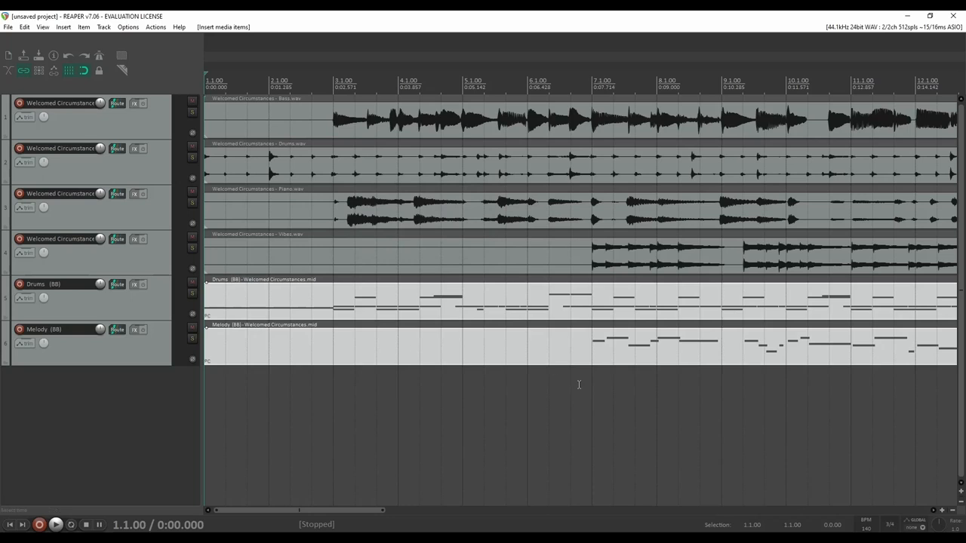
pyautogui.click(578, 384)
# Delete the Drums (BB) MIDI item and its track, keeping the Melody (BB) track
pyautogui.click(505, 305)
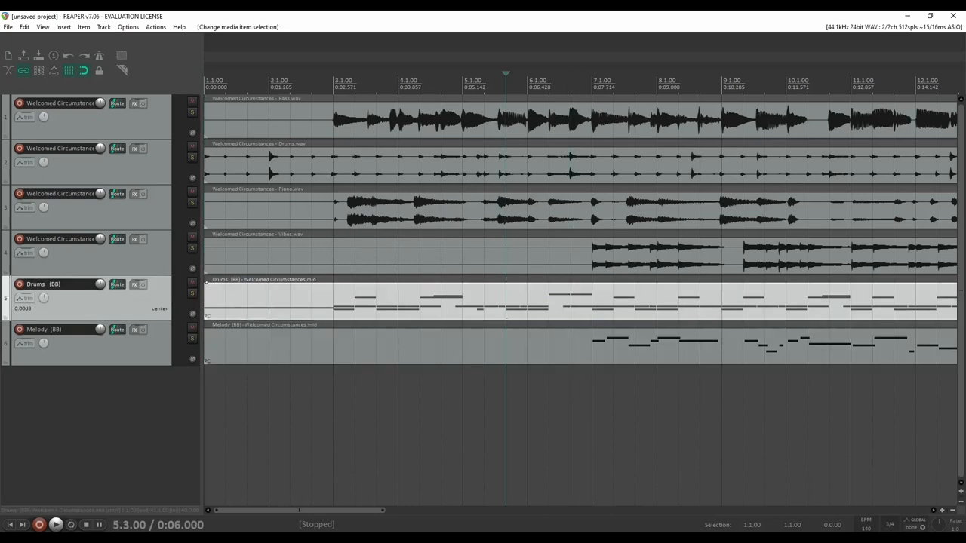
pyautogui.click(274, 350)
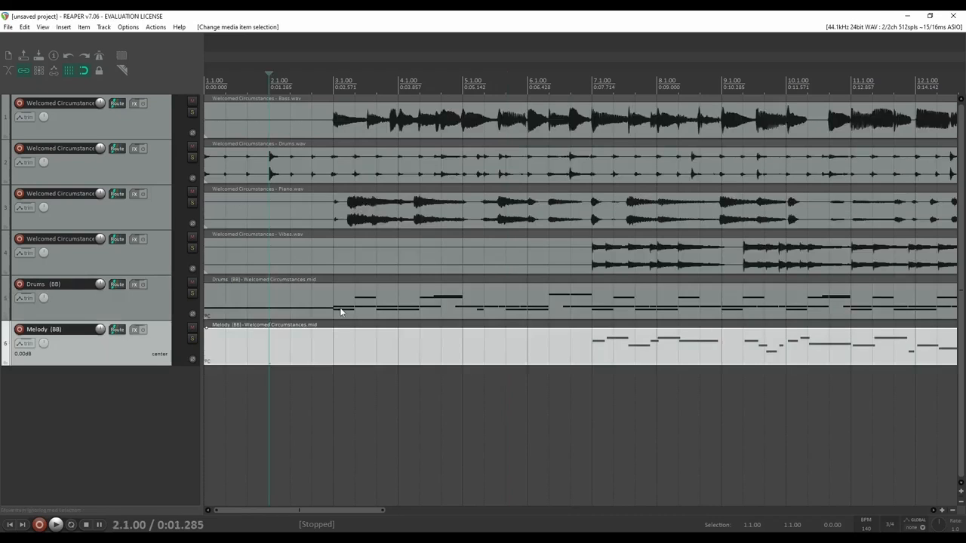
pyautogui.click(339, 310)
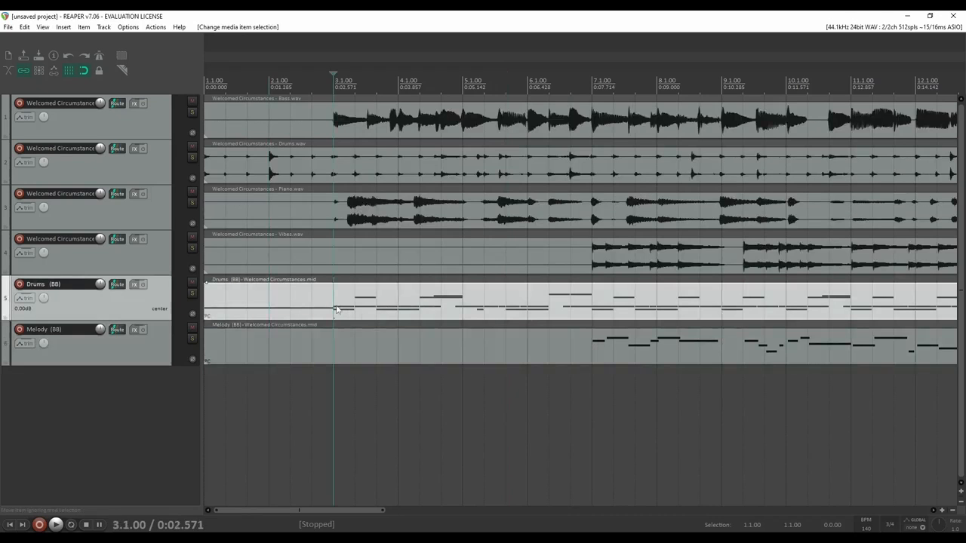
pyautogui.click(115, 307)
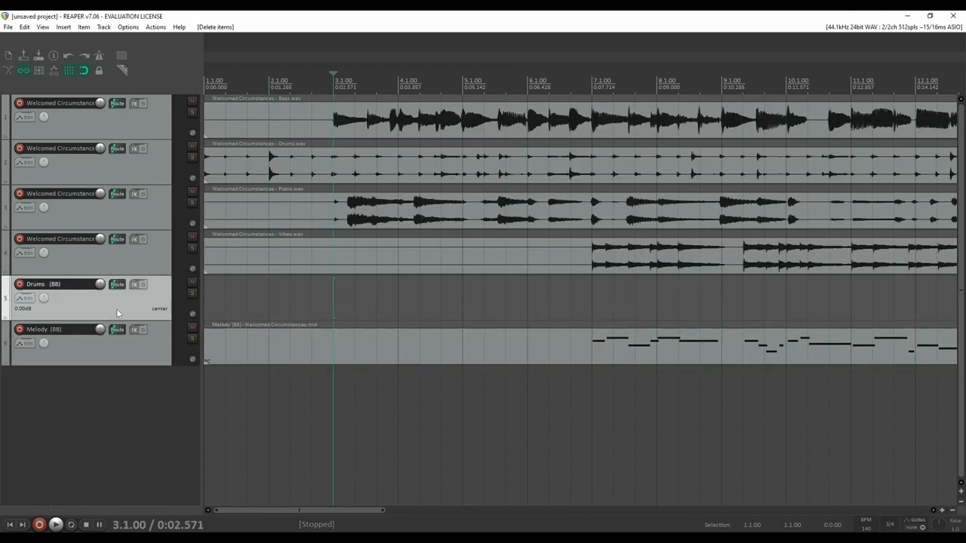
pyautogui.press('Delete')
pyautogui.click(117, 310)
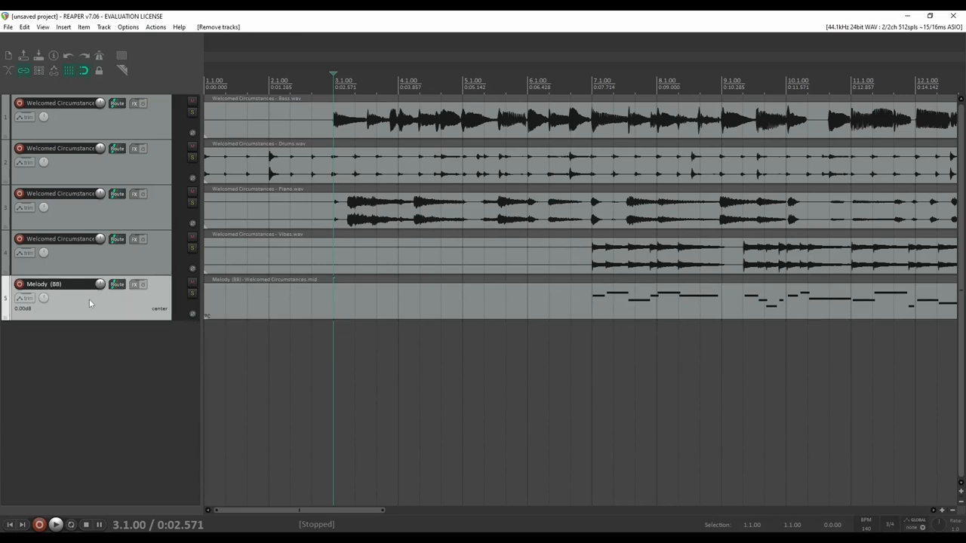
pyautogui.scroll(-5, 654, 308)
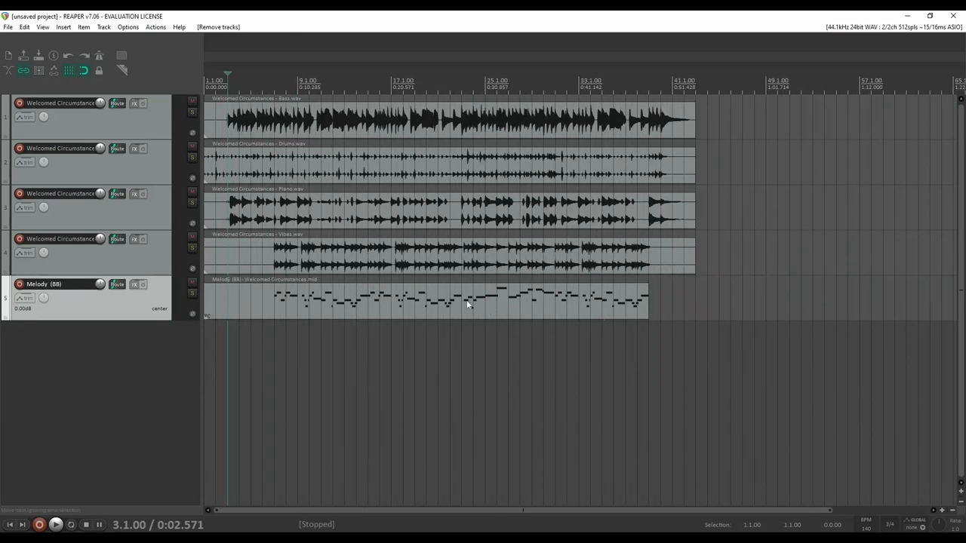
# Add the VST3i Synthesizer V Studio Plugin to the Melody (BB) track
pyautogui.click(133, 285)
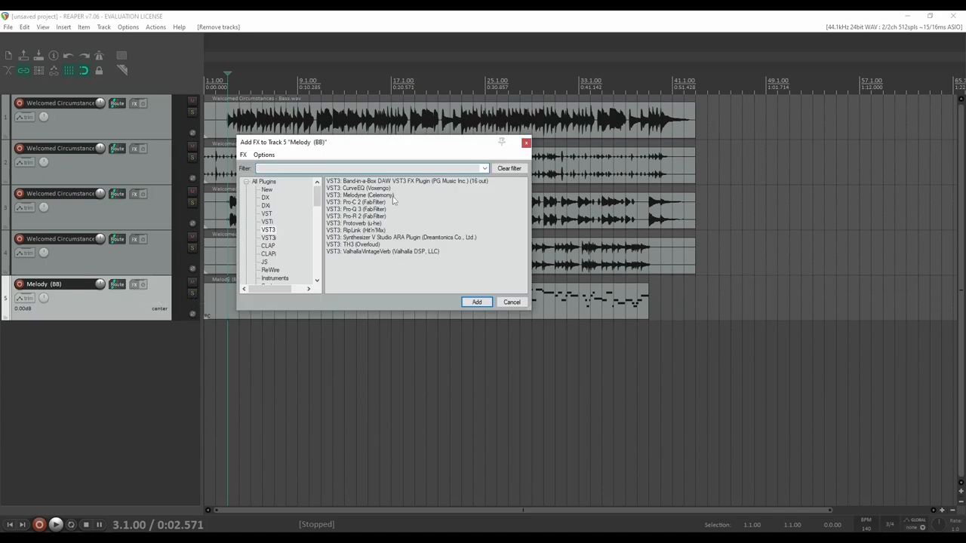
pyautogui.click(268, 222)
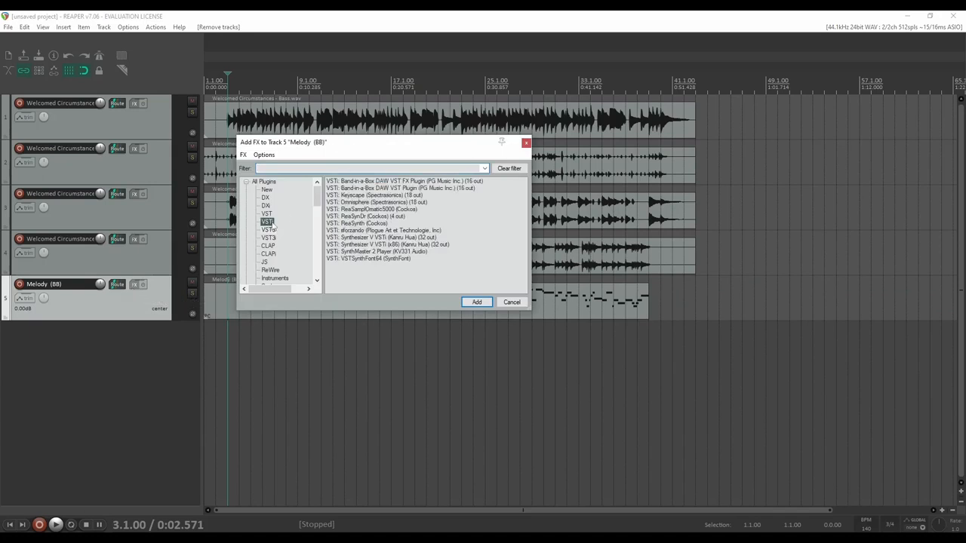
pyautogui.click(269, 238)
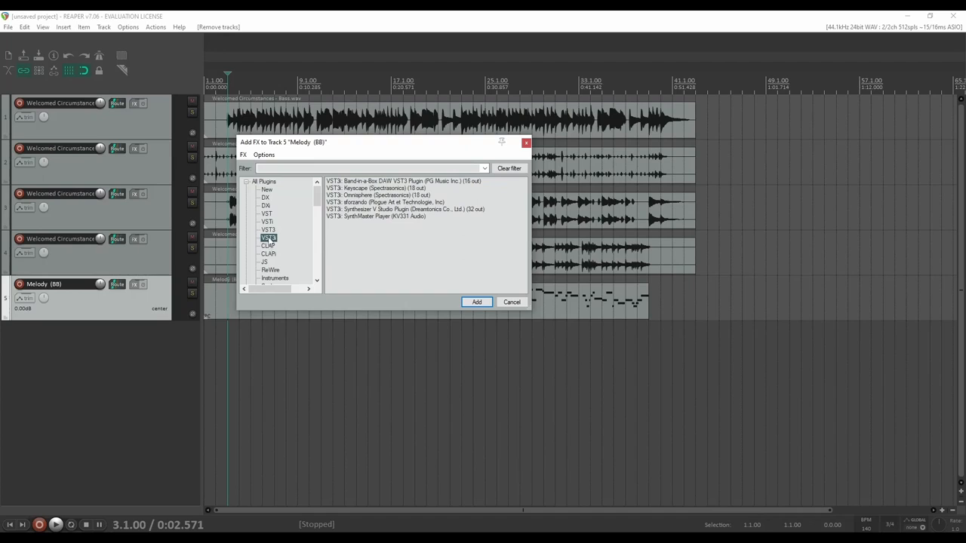
pyautogui.click(369, 211)
pyautogui.click(478, 302)
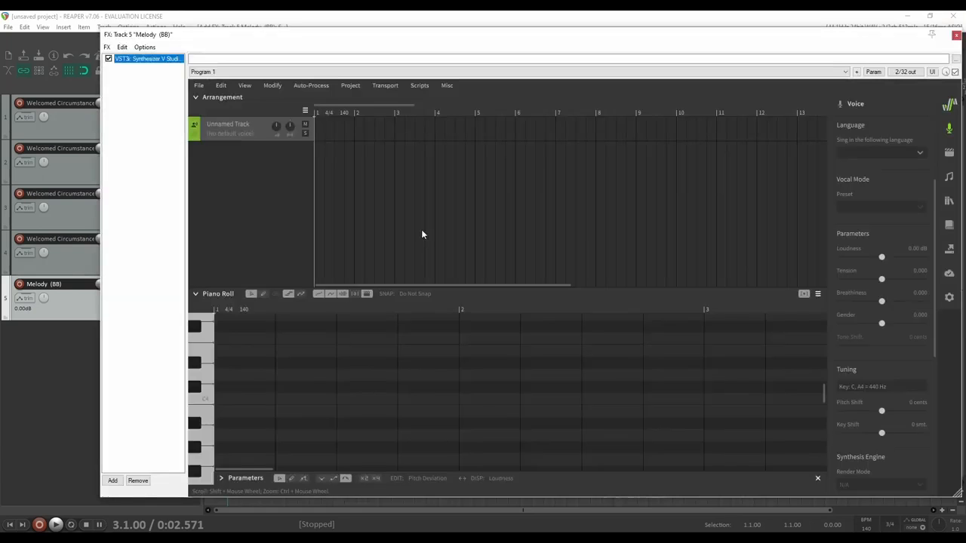
pyautogui.moveTo(586, 34); pyautogui.dragTo(570, 90)
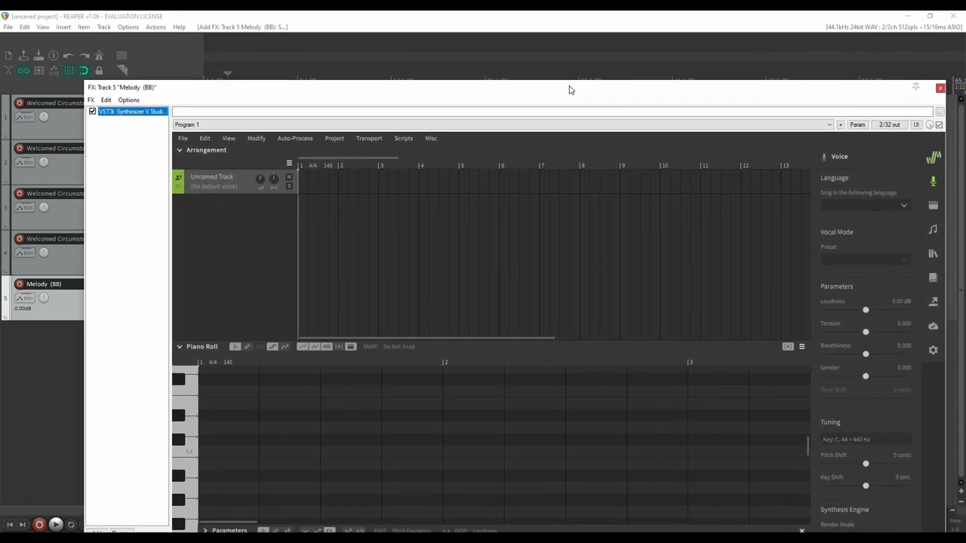
pyautogui.click(246, 243)
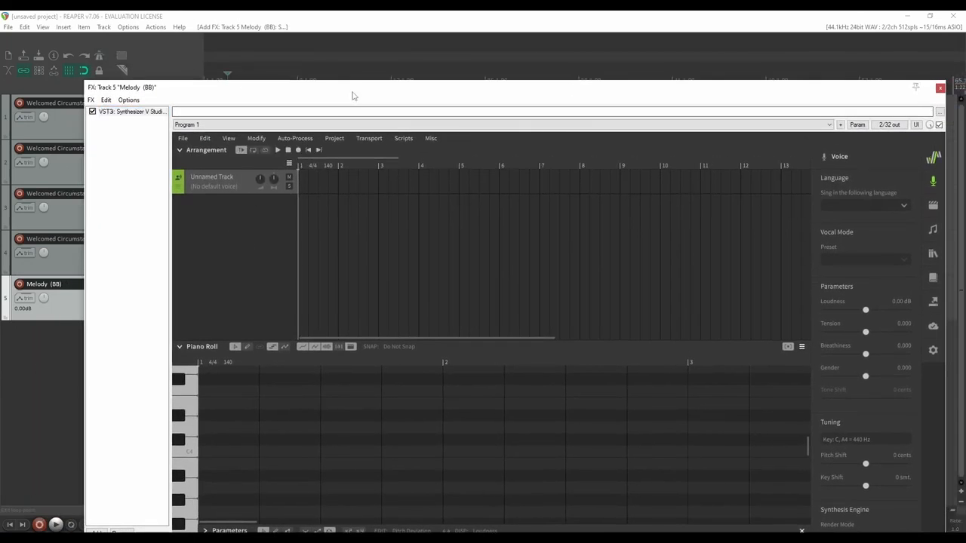
pyautogui.moveTo(355, 90); pyautogui.dragTo(382, 339)
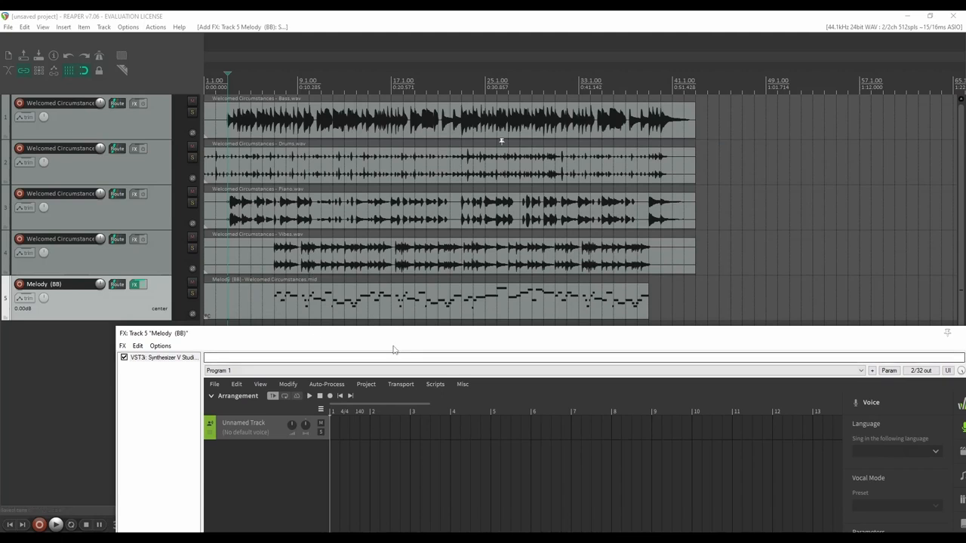
pyautogui.moveTo(397, 337); pyautogui.dragTo(274, 40)
pyautogui.moveTo(209, 38); pyautogui.dragTo(259, 38)
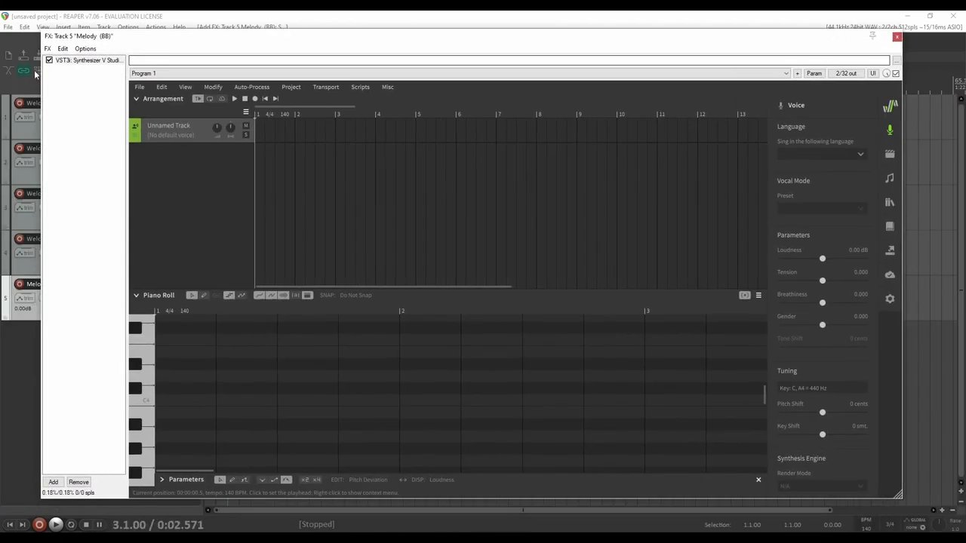
# Replace the instrument plug-in on the Melody (BB) track with the VST3 Synthesizer V Studio ARA Plugin
pyautogui.click(58, 62)
pyautogui.click(78, 482)
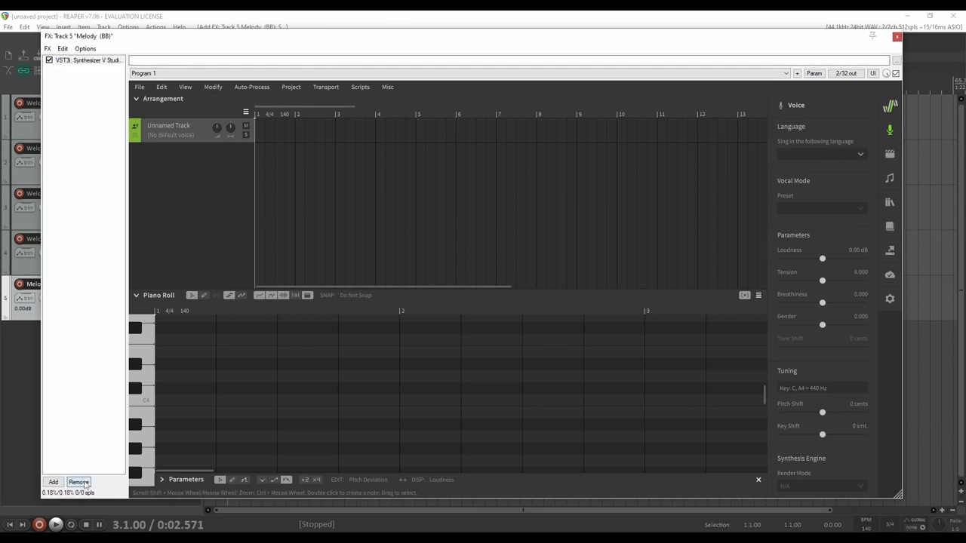
pyautogui.click(54, 483)
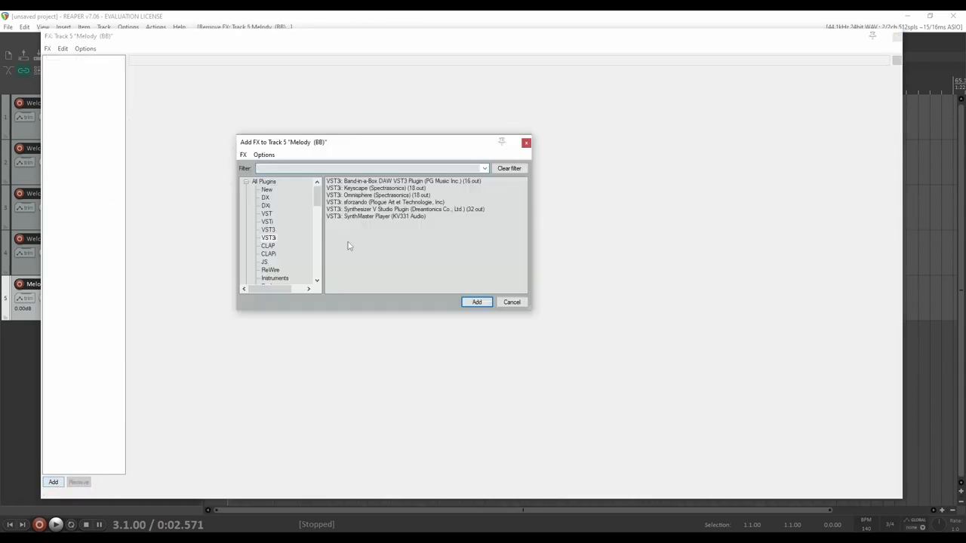
pyautogui.click(268, 229)
pyautogui.click(388, 239)
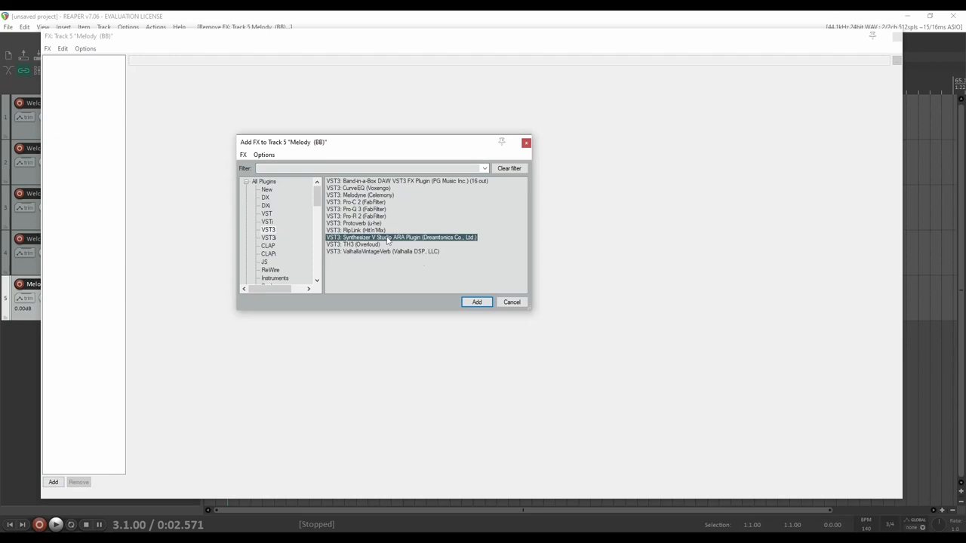
pyautogui.click(476, 304)
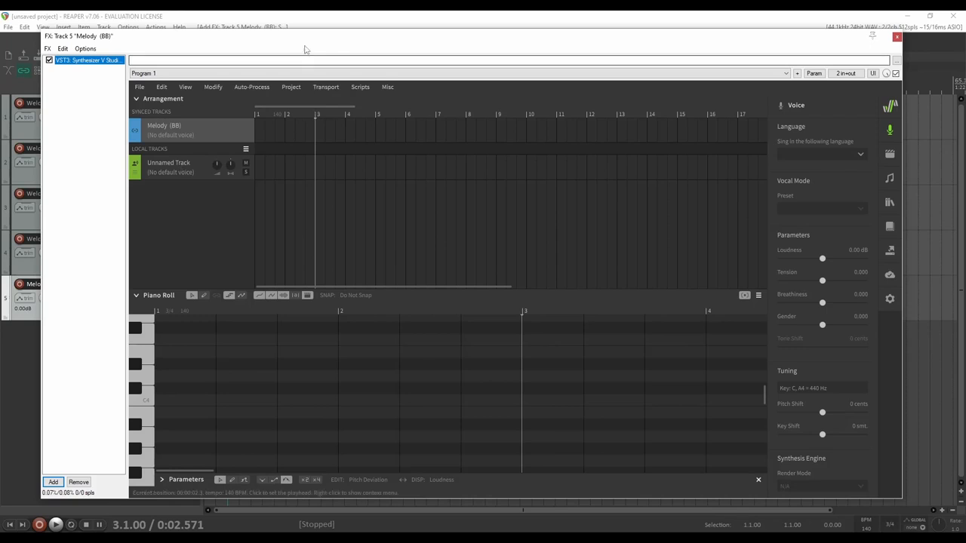
# Move the playhead in the Synthesizer V arrangement and play the project briefly to check its synchronisation with REAPER
pyautogui.moveTo(301, 44); pyautogui.dragTo(340, 144)
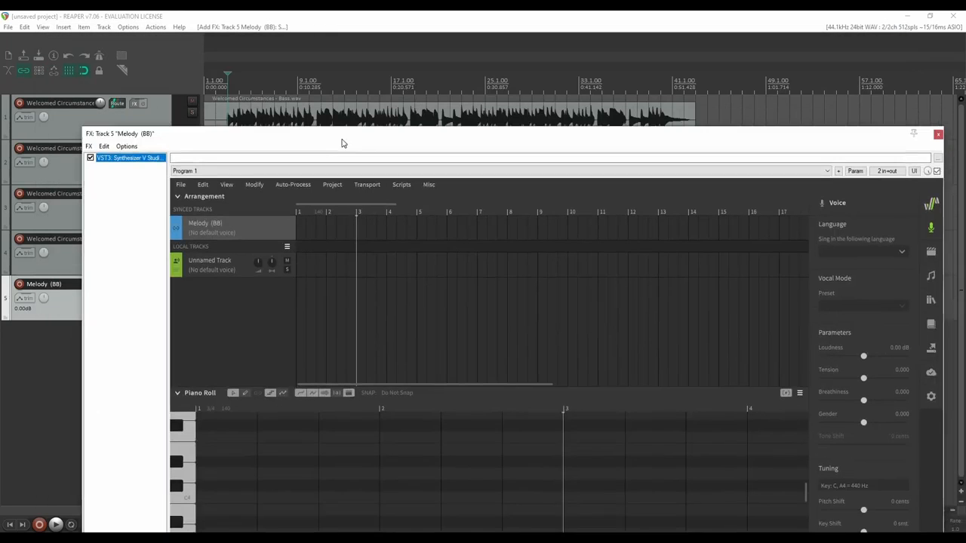
pyautogui.click(317, 213)
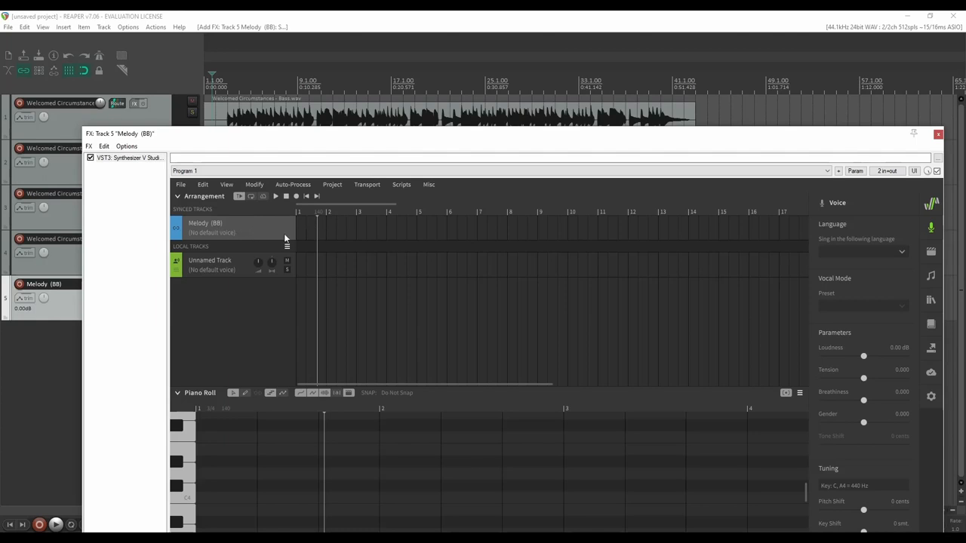
pyautogui.moveTo(428, 145); pyautogui.dragTo(395, 83)
pyautogui.click(258, 149)
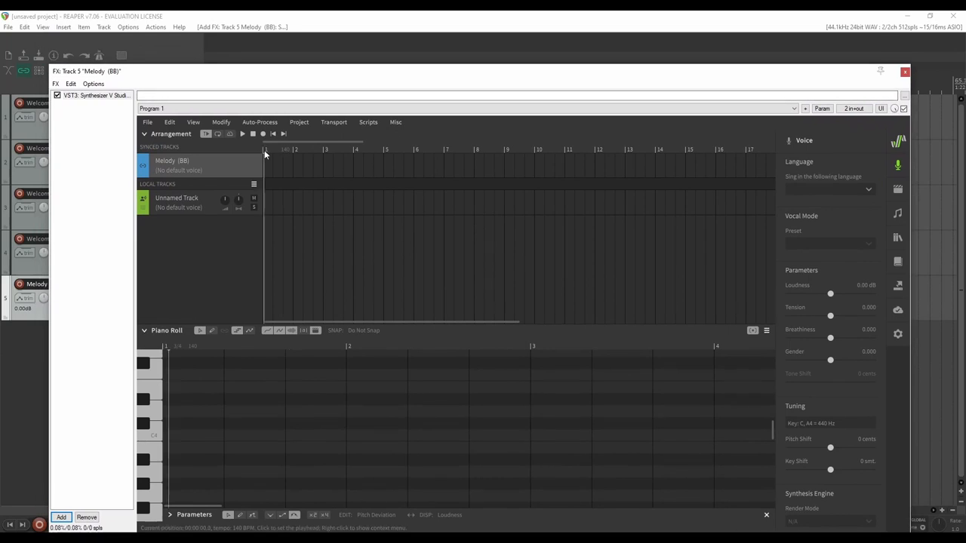
pyautogui.moveTo(273, 148); pyautogui.dragTo(285, 149)
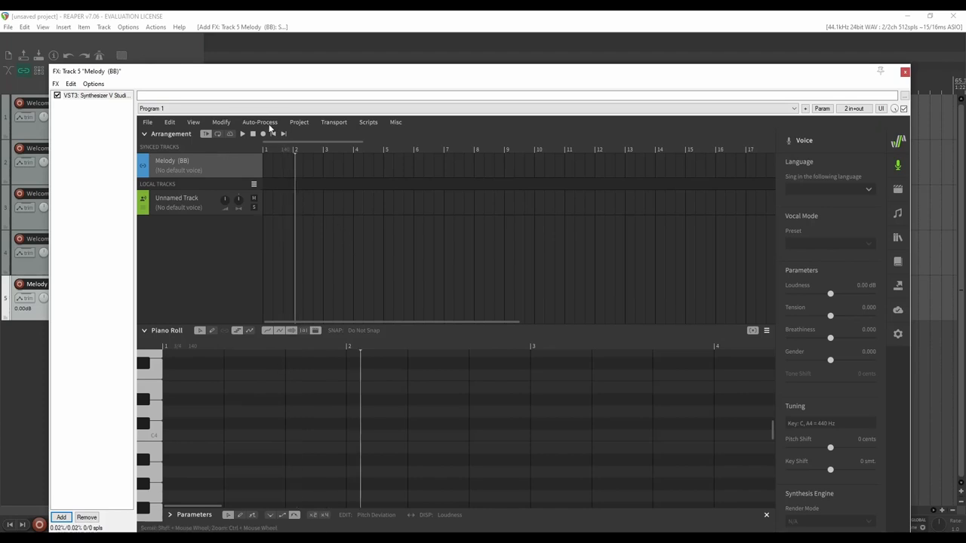
pyautogui.click(222, 14)
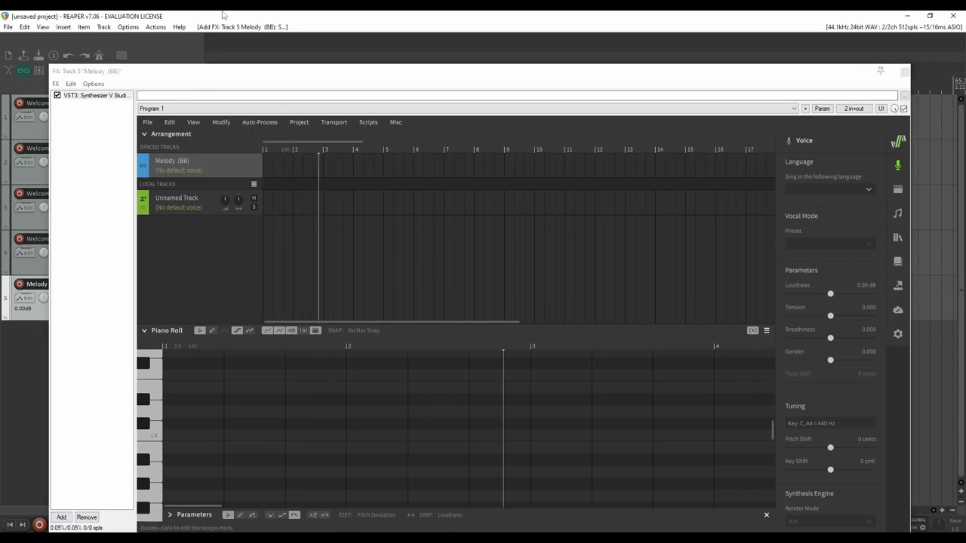
pyautogui.press('space')
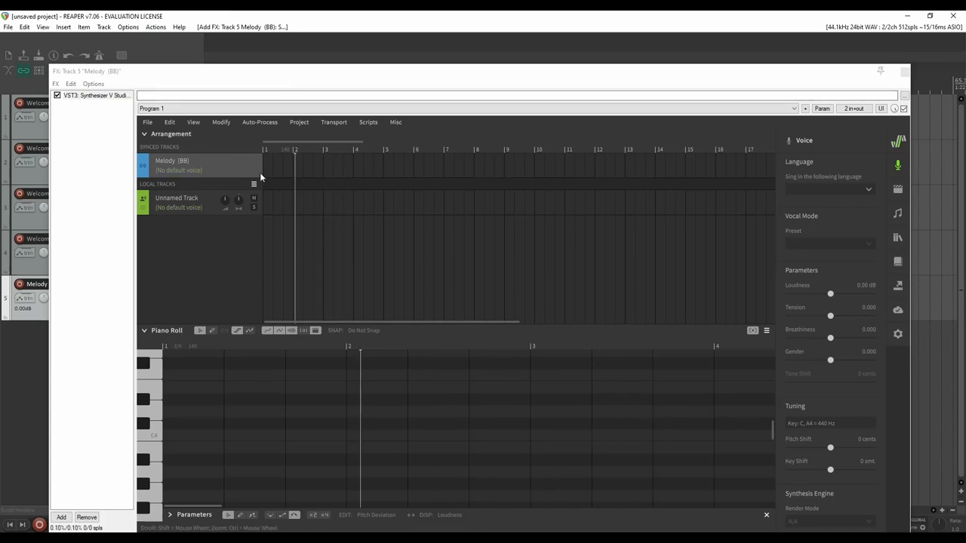
pyautogui.click(273, 154)
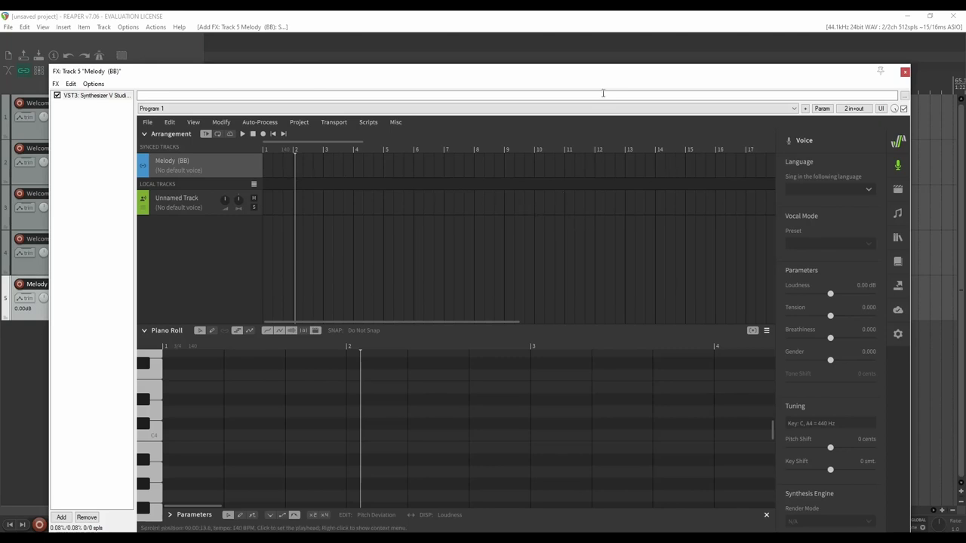
# Place REAPER's edit cursor at bar 7 and compare it with the playhead in the Synthesizer V arrangement
pyautogui.moveTo(575, 76); pyautogui.dragTo(598, 77)
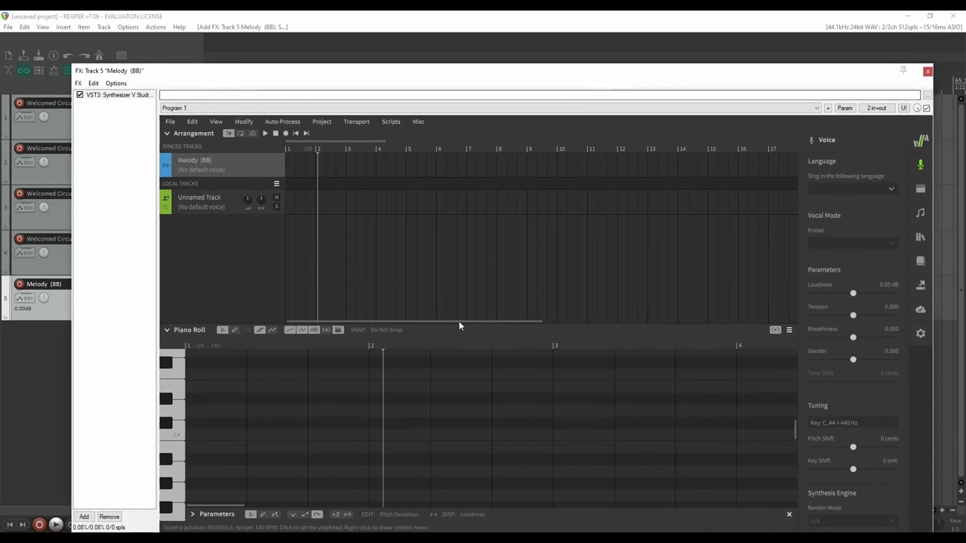
pyautogui.moveTo(287, 70); pyautogui.dragTo(439, 327)
pyautogui.click(274, 81)
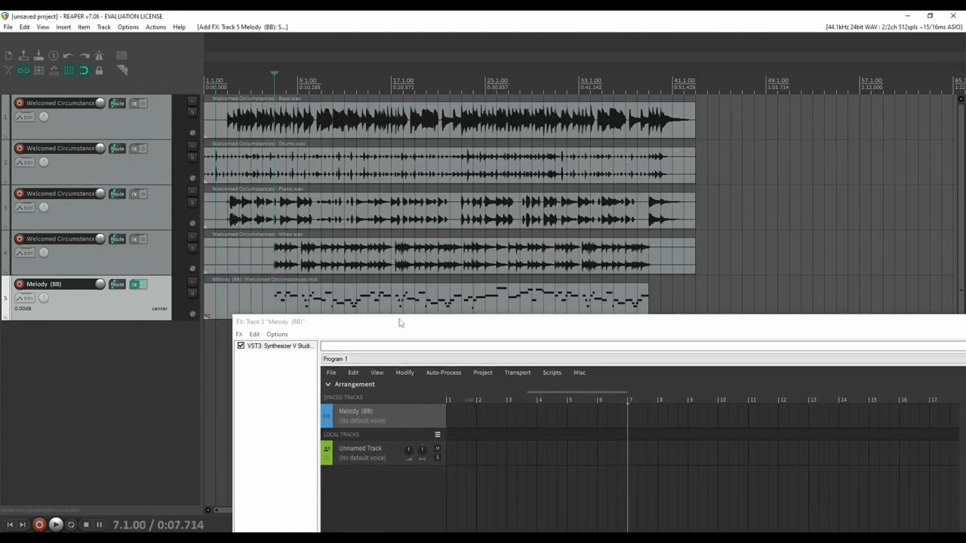
pyautogui.moveTo(402, 323); pyautogui.dragTo(308, 83)
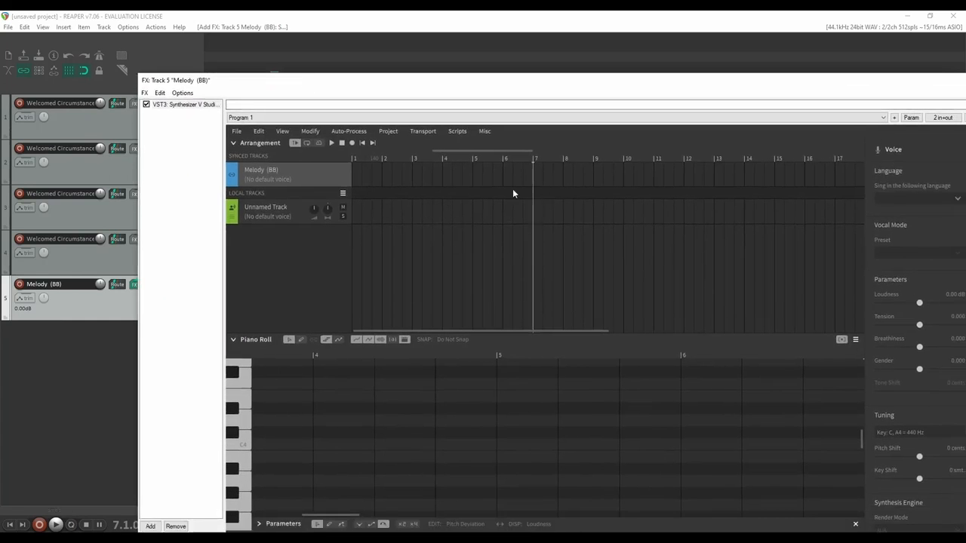
# Delete the Melody (BB) MIDI item from the REAPER timeline, keeping its track
pyautogui.moveTo(505, 94); pyautogui.dragTo(495, 377)
pyautogui.click(455, 308)
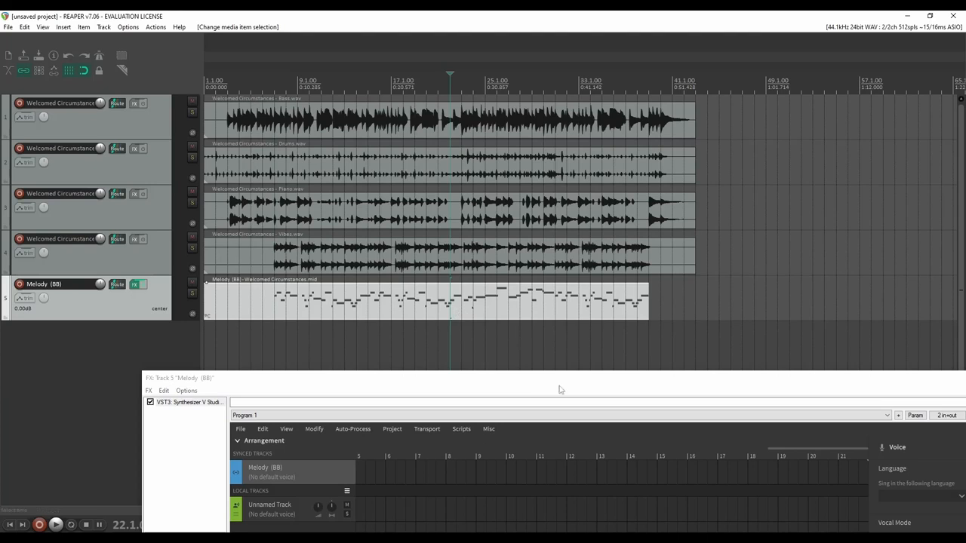
pyautogui.press('Delete')
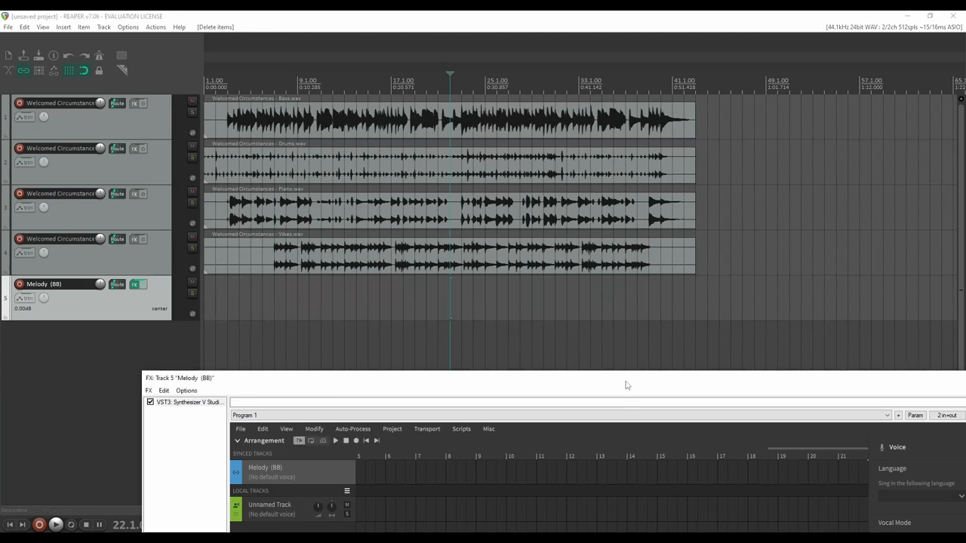
# Import Welcomed Circumstances.mid from the Welcomed Circumstances folder into Synthesizer V, taking only Track 3 and cleaning up the imported project
pyautogui.moveTo(625, 383); pyautogui.dragTo(524, 42)
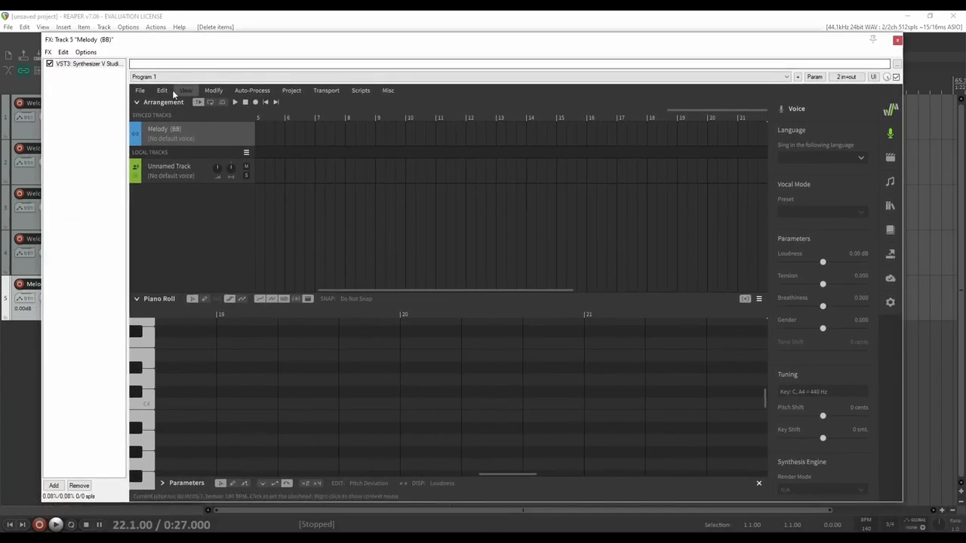
pyautogui.click(137, 89)
pyautogui.click(177, 130)
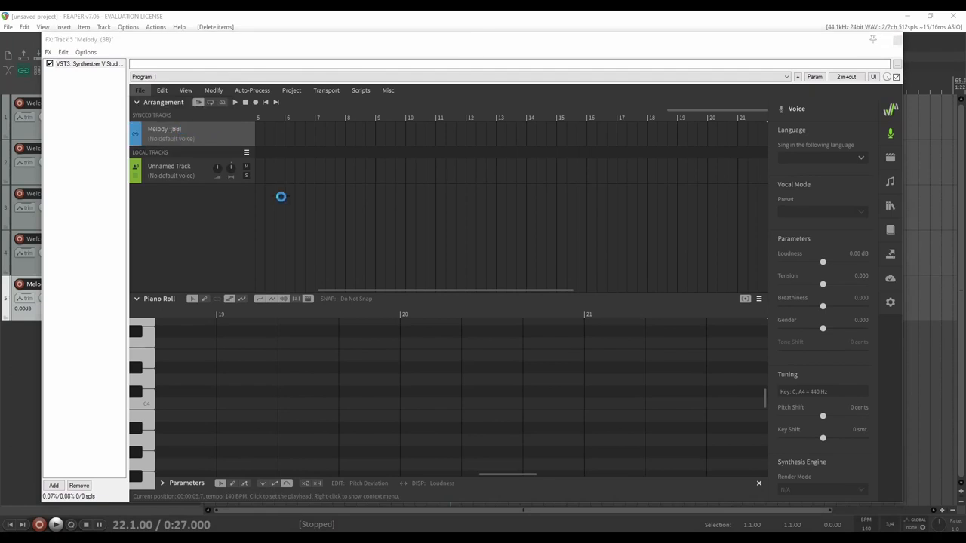
pyautogui.click(284, 144)
pyautogui.scroll(3, 113, 124)
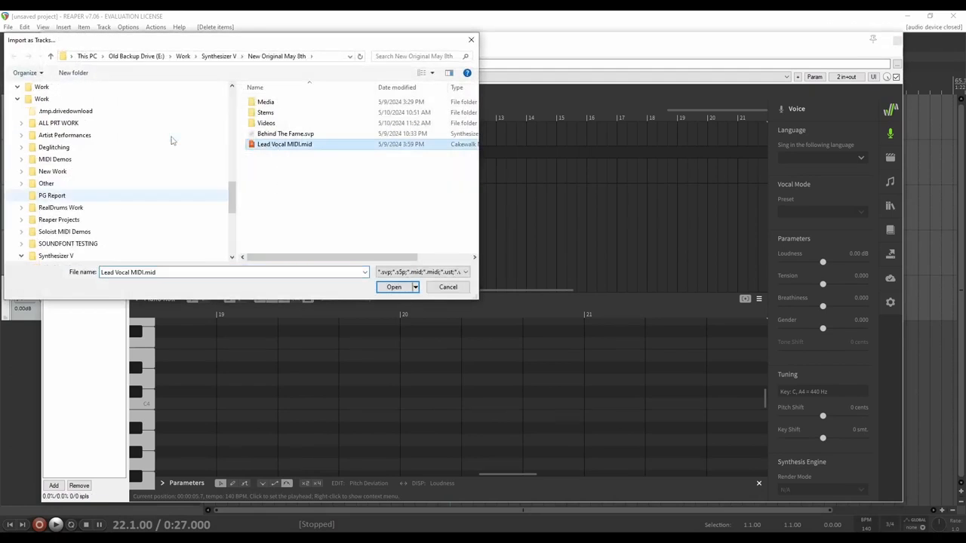
pyautogui.click(218, 56)
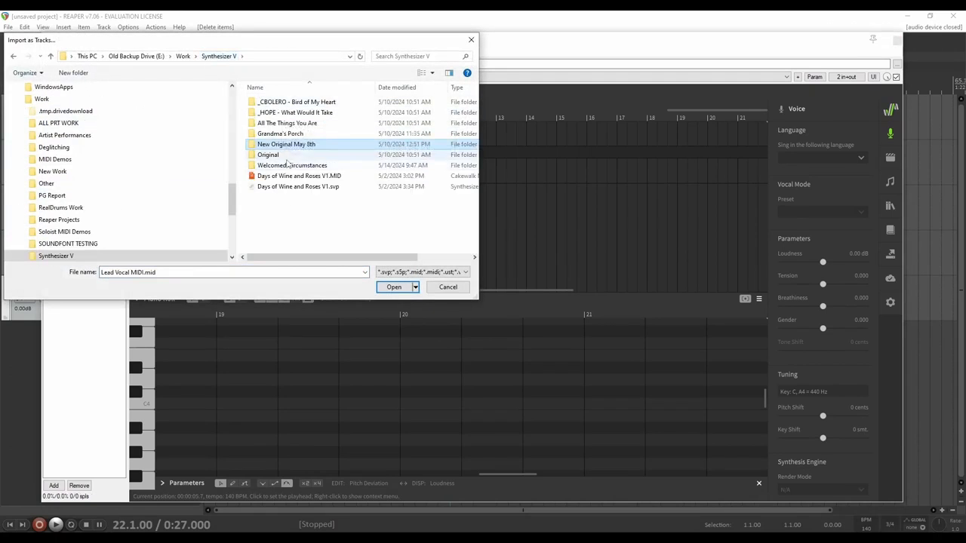
pyautogui.doubleClick(285, 166)
pyautogui.click(291, 111)
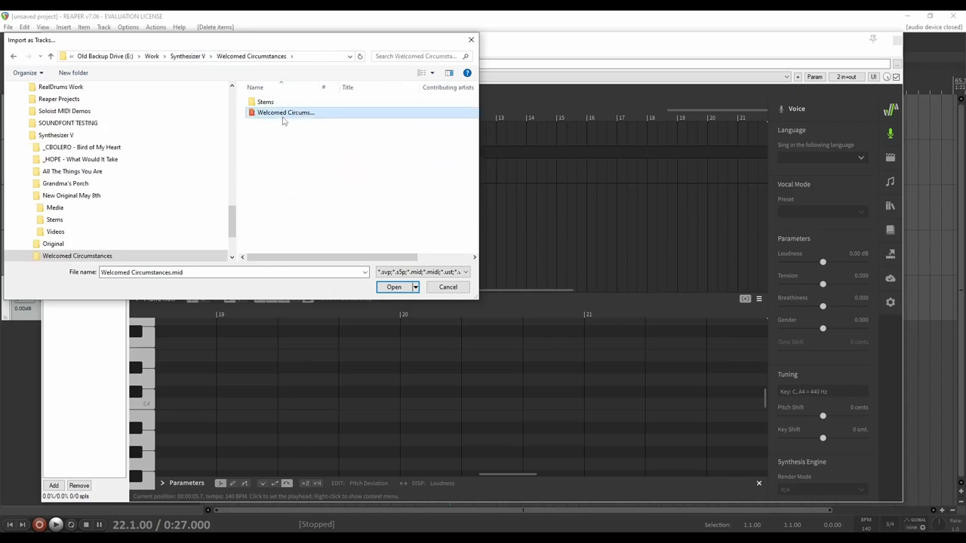
pyautogui.click(393, 287)
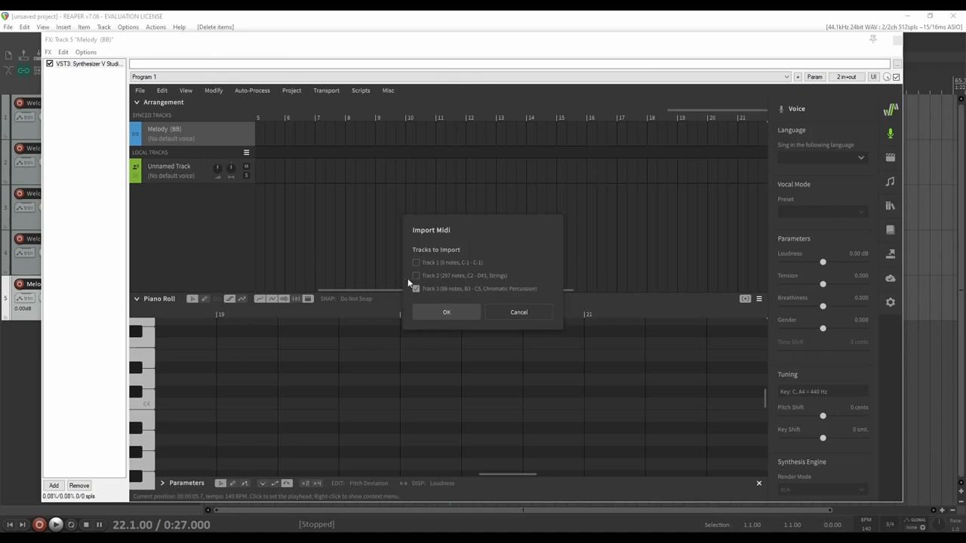
pyautogui.click(447, 312)
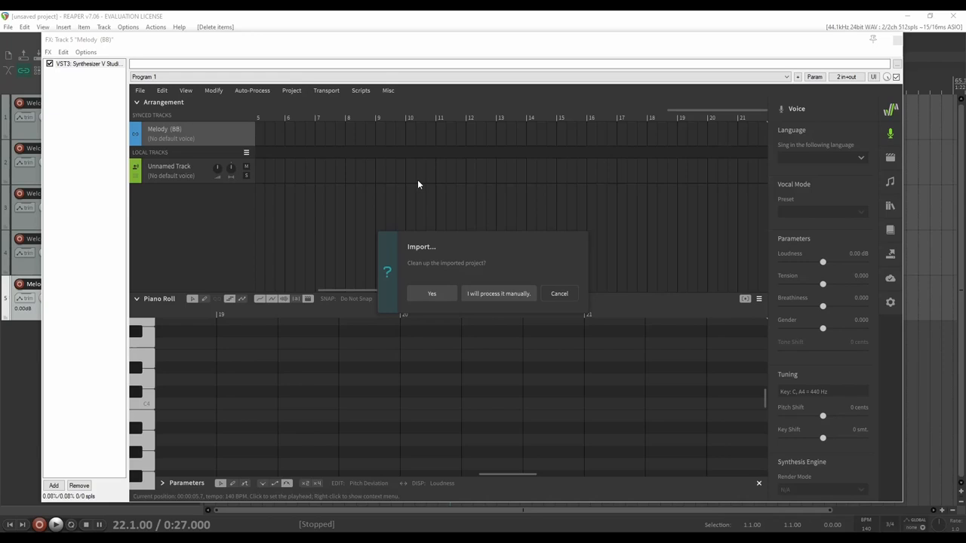
pyautogui.click(432, 293)
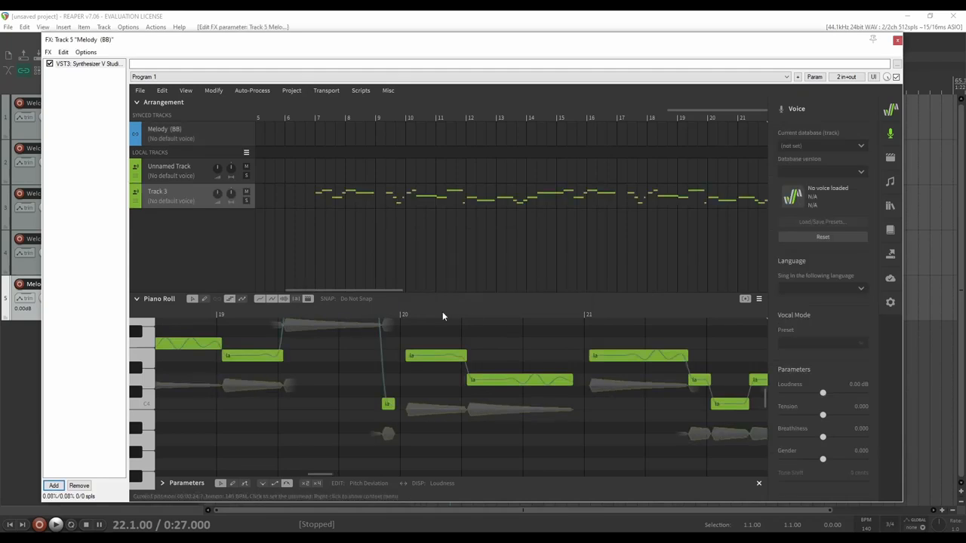
# Examine the imported Track 3 melody notes in the piano roll and the arrangement
pyautogui.scroll(3, 455, 383)
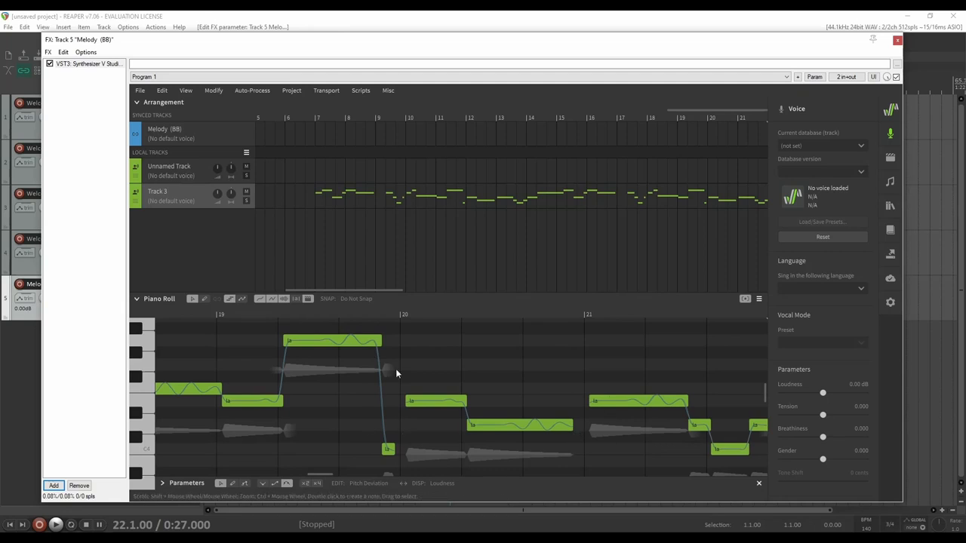
pyautogui.scroll(1, 289, 355)
pyautogui.scroll(-3, 518, 224)
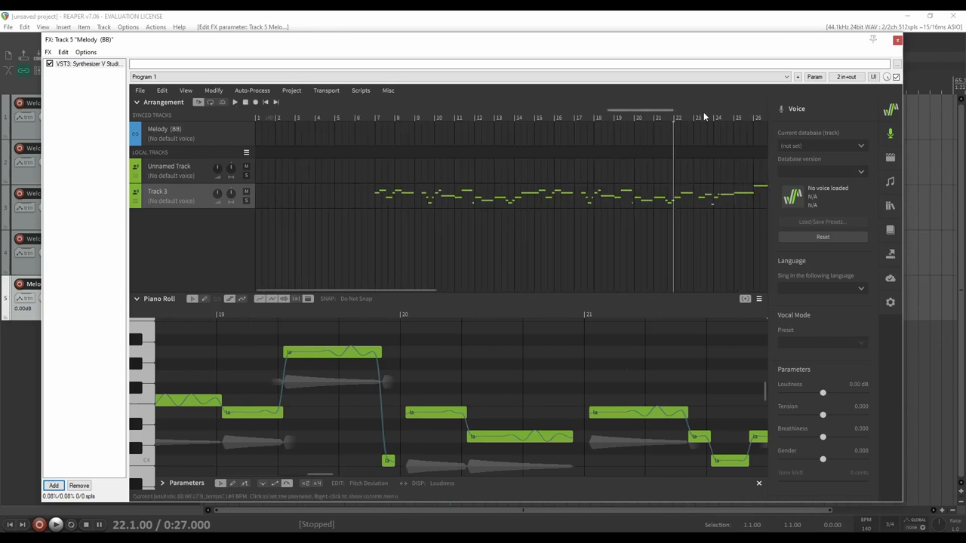
pyautogui.click(703, 112)
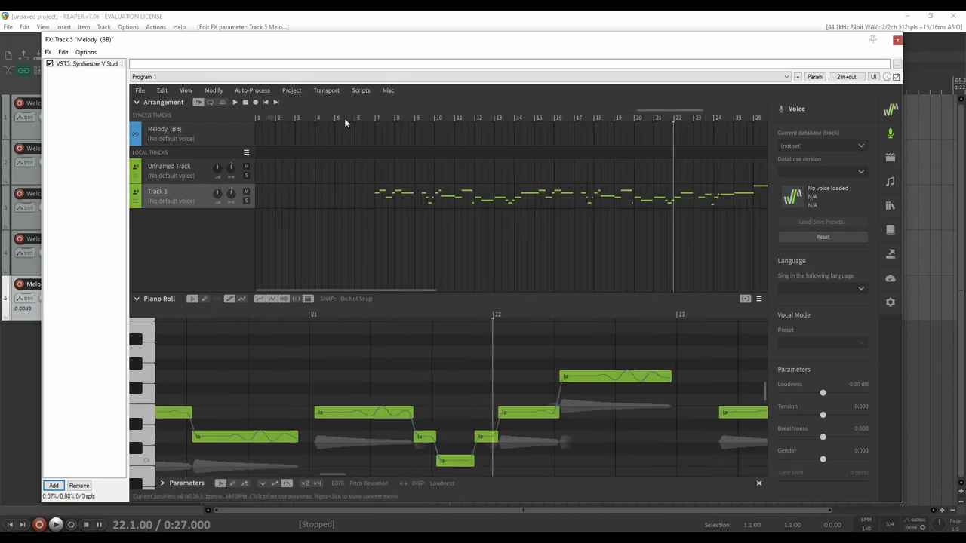
# Move the playhead to just before bar 7, delete the empty Unnamed Track, and select Track 3
pyautogui.click(373, 117)
pyautogui.click(199, 163)
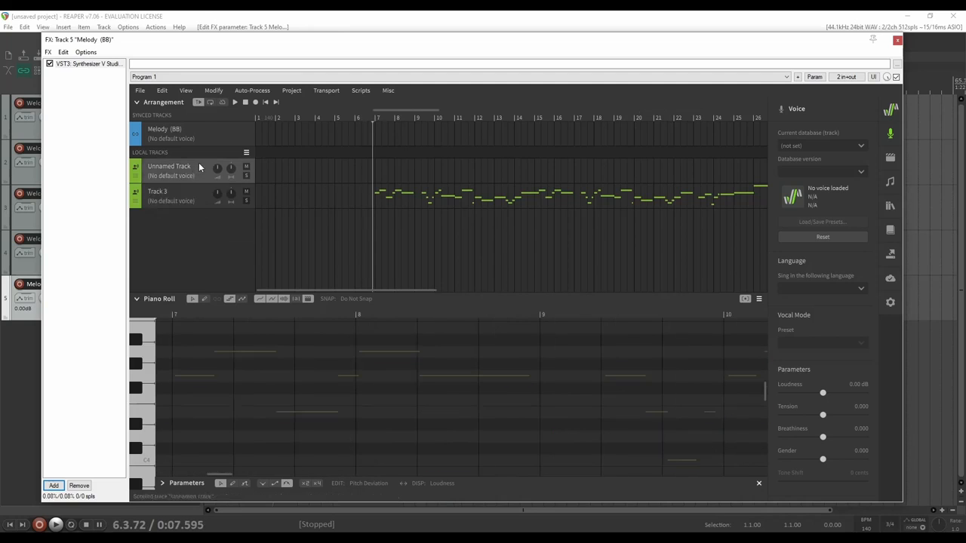
pyautogui.rightClick(198, 164)
pyautogui.click(217, 179)
pyautogui.click(182, 167)
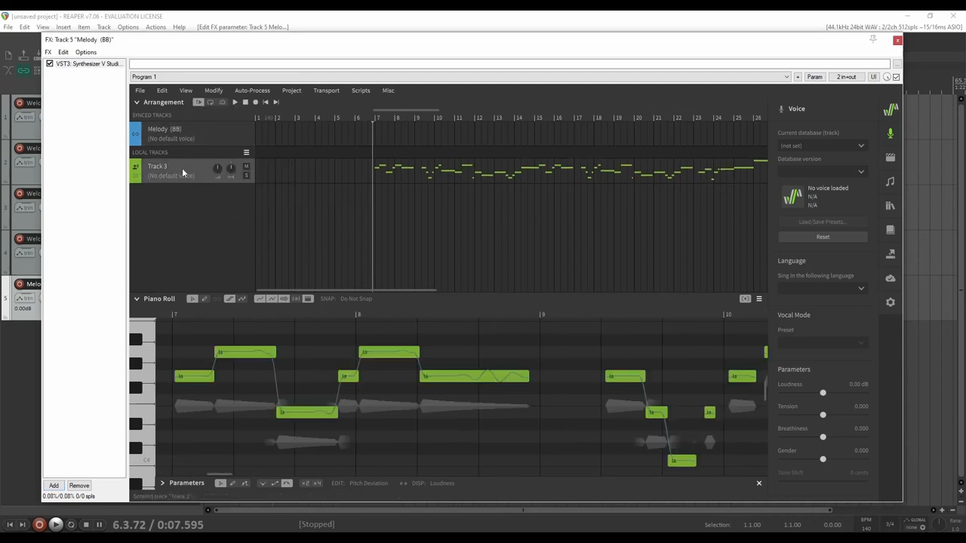
# Assign the SOLARIA voice database to Track 3 and choose the Soft vocal mode preset
pyautogui.click(172, 178)
pyautogui.click(168, 211)
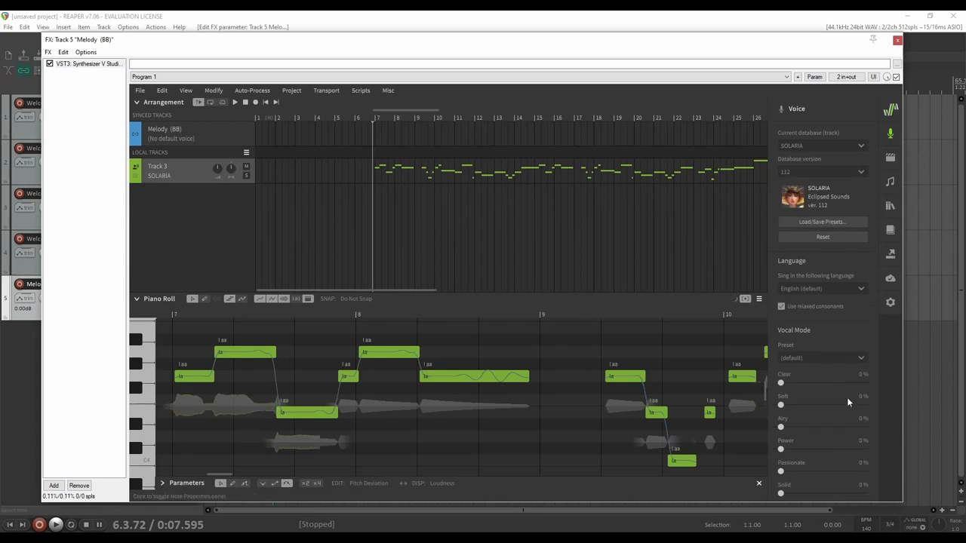
pyautogui.click(814, 357)
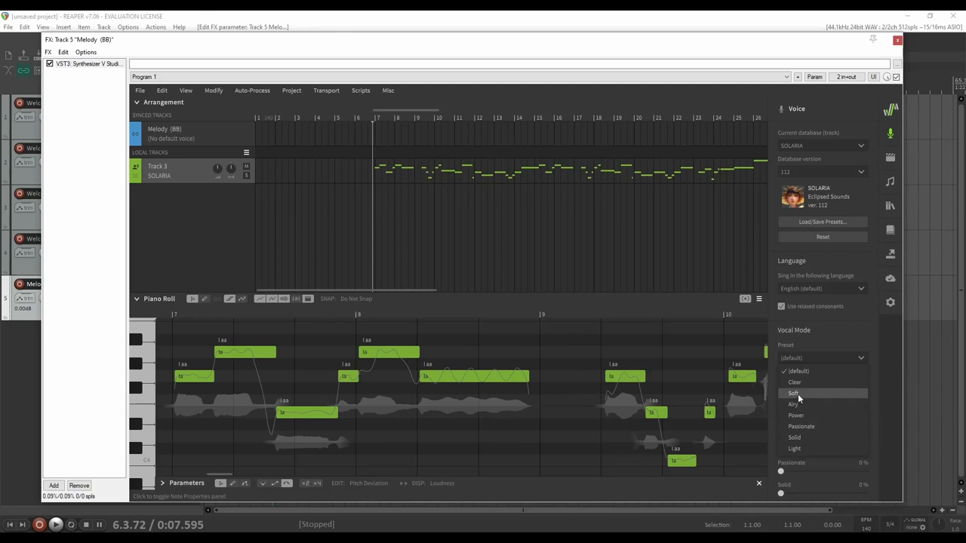
pyautogui.click(807, 393)
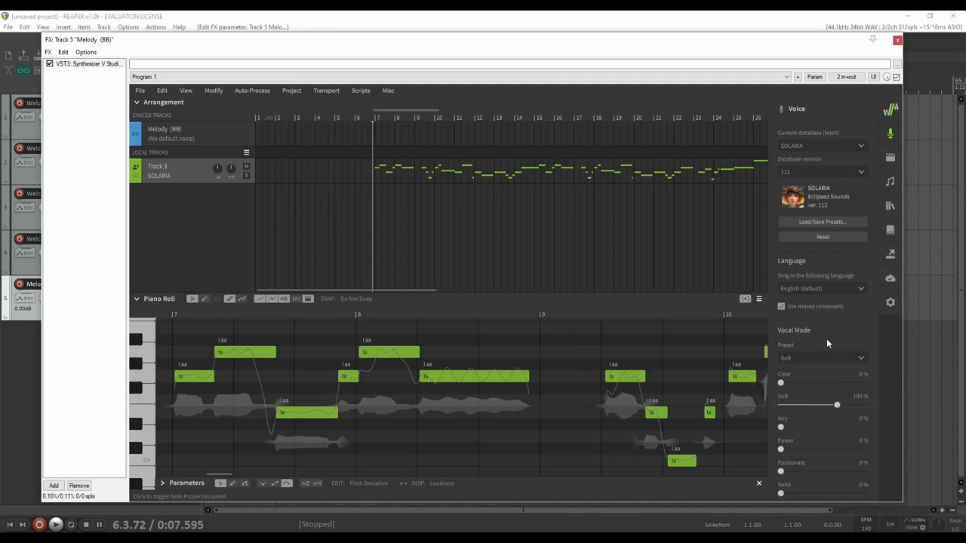
# Play the vocal with the backing stems from bar 6 and lower the four stem tracks to -13.45 dB
pyautogui.click(363, 116)
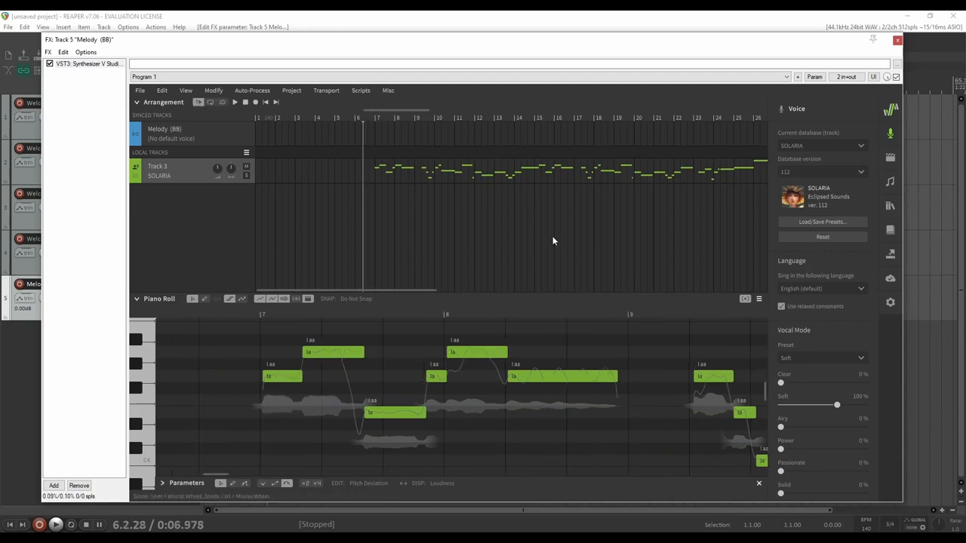
pyautogui.moveTo(504, 43); pyautogui.dragTo(527, 67)
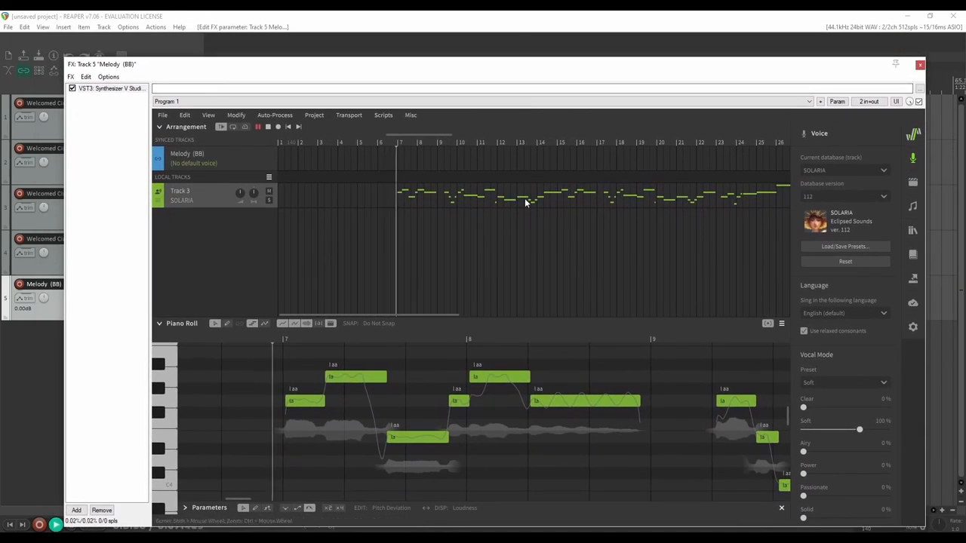
pyautogui.press('space')
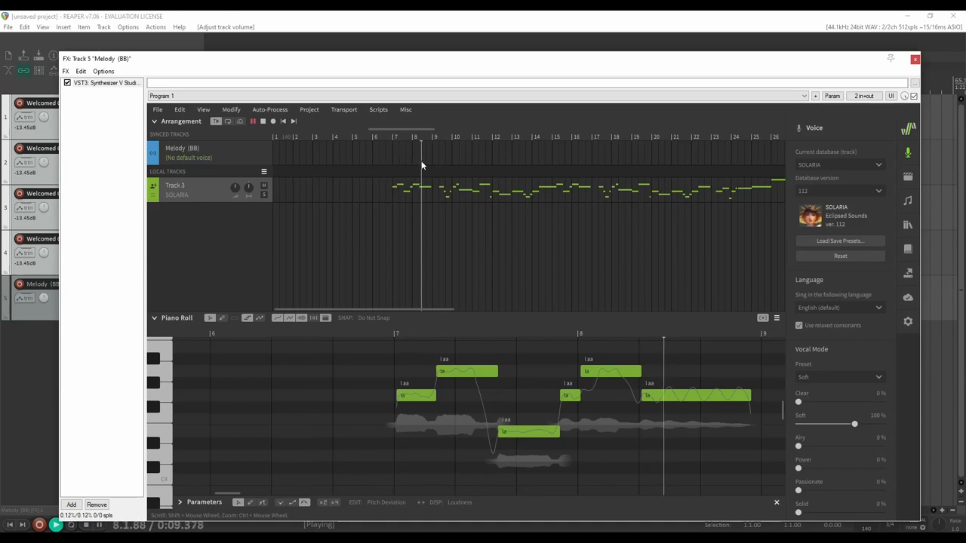
# Delete the Welcomed Circumstances - Vibes track from REAPER, shifting the plug-in window aside and back
pyautogui.moveTo(231, 62); pyautogui.dragTo(304, 279)
pyautogui.click(125, 255)
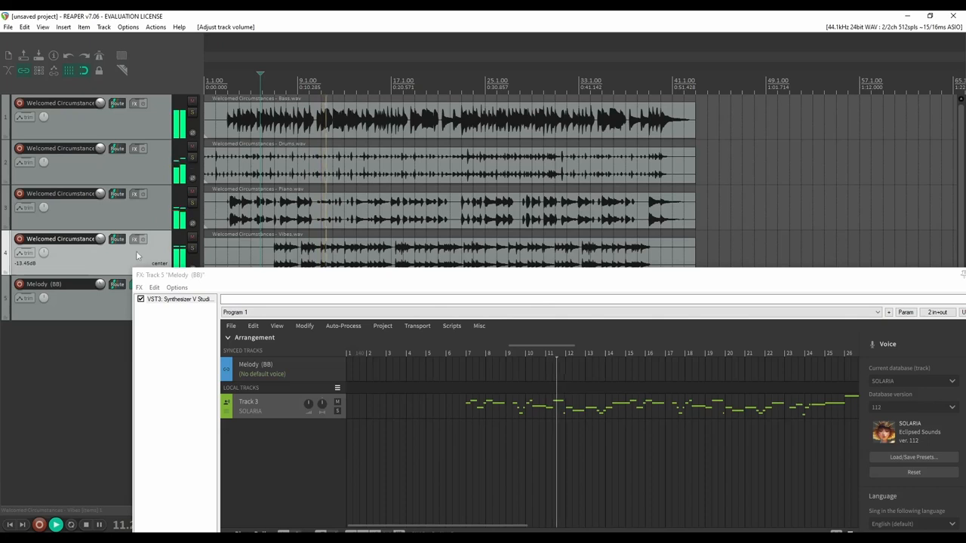
pyautogui.press('Delete')
pyautogui.click(467, 304)
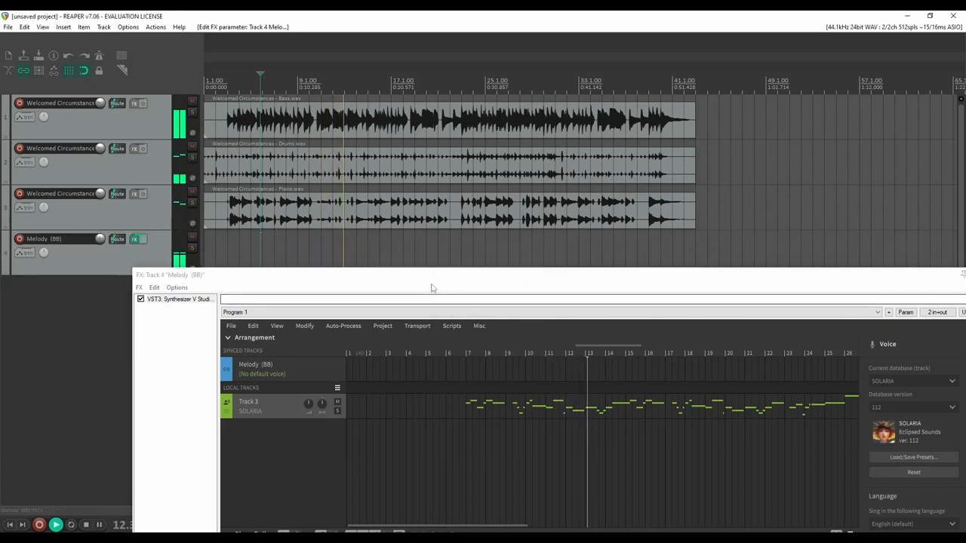
pyautogui.moveTo(256, 279); pyautogui.dragTo(280, 44)
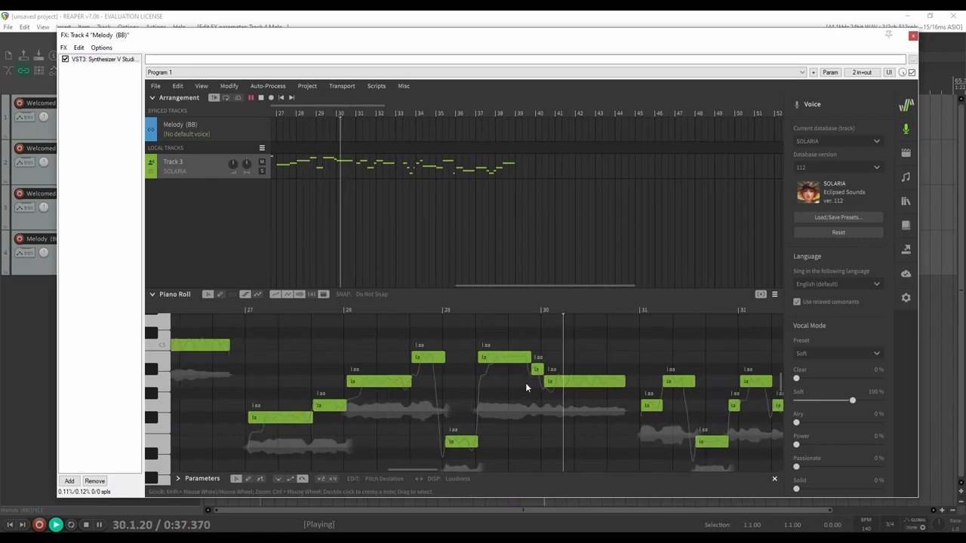
# Stop playback and return the playhead to just before bar 7
pyautogui.press('space')
pyautogui.hscroll(-10, 382, 212)
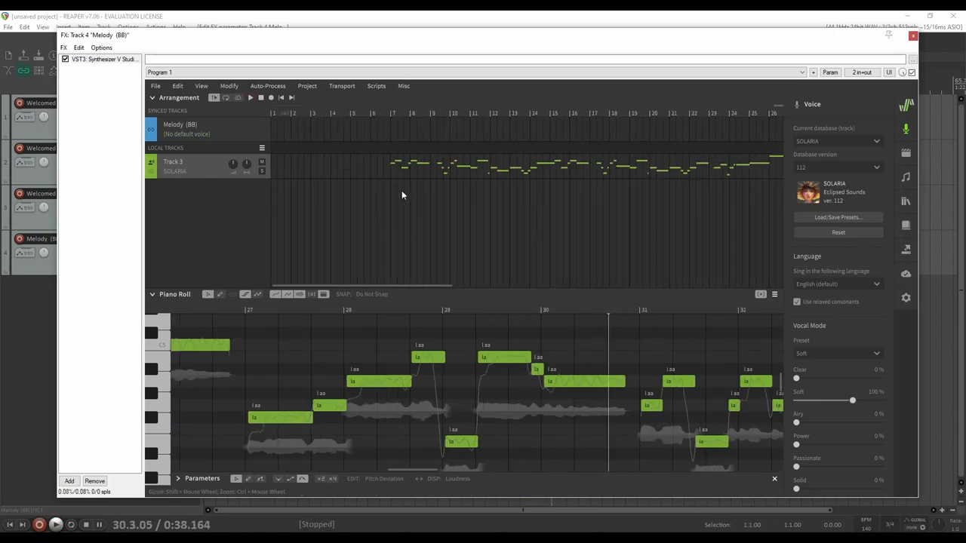
pyautogui.click(389, 113)
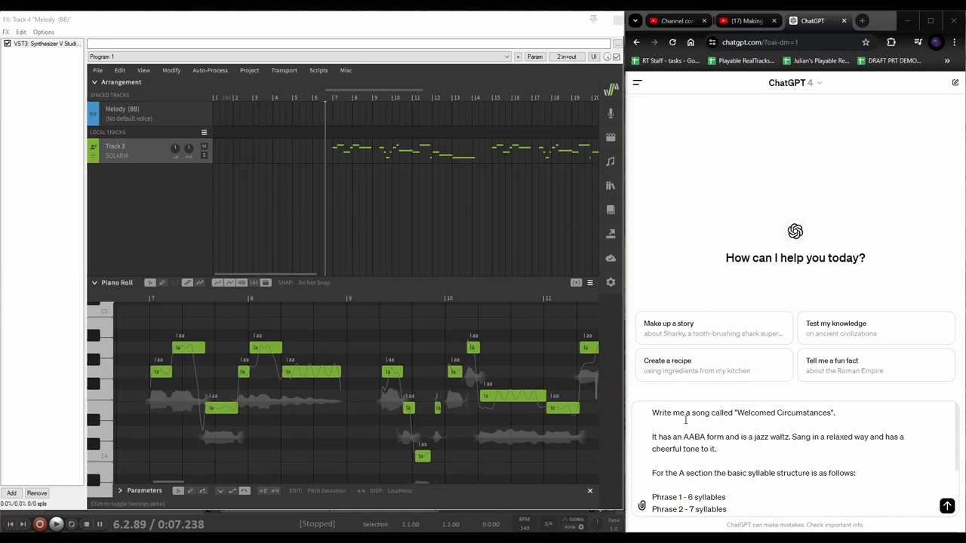
# Switch to ChatGPT and review the drafted prompt's song title, AABA form, jazz waltz style and tone
pyautogui.tripleClick(732, 423)
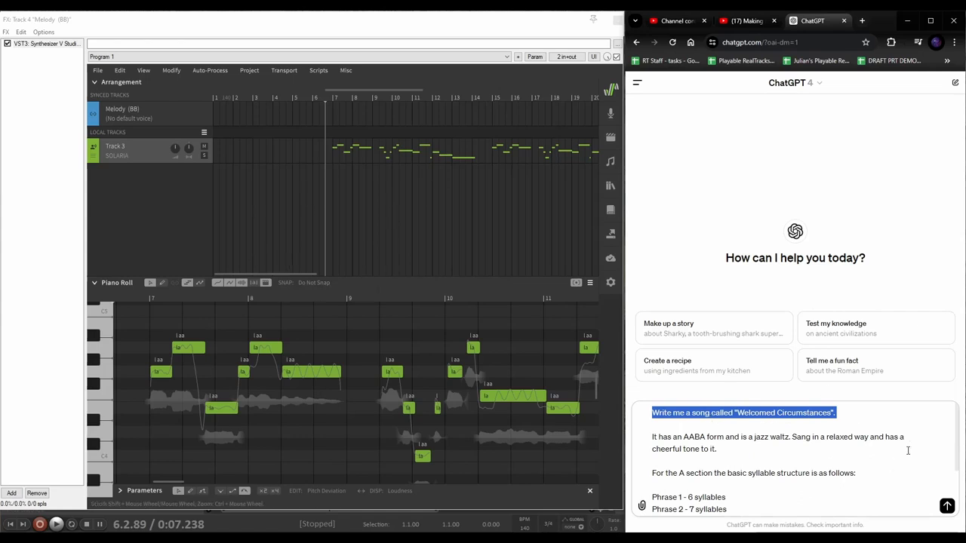
pyautogui.scroll(-1, 675, 445)
pyautogui.scroll(1, 668, 412)
pyautogui.scroll(-1, 715, 448)
pyautogui.scroll(1, 947, 464)
pyautogui.scroll(-1, 956, 455)
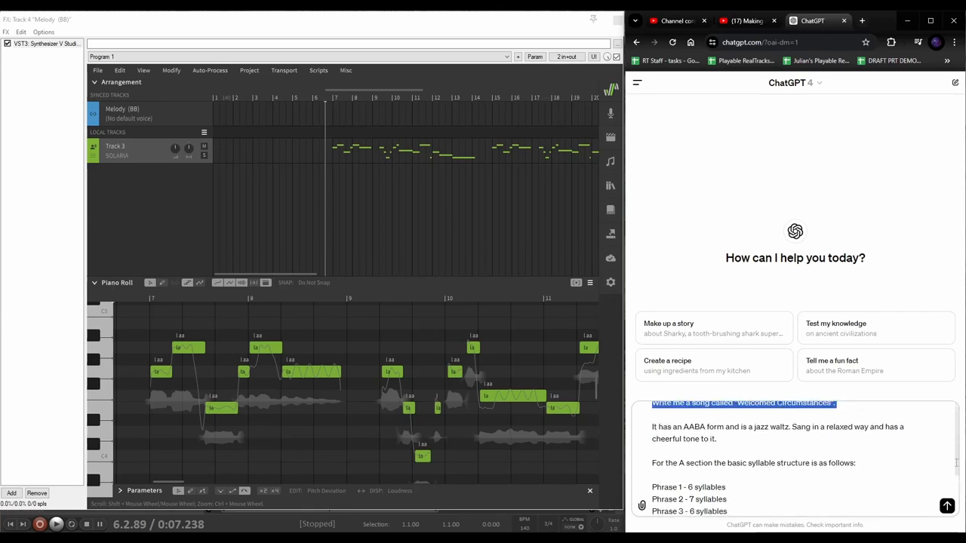
pyautogui.moveTo(957, 466); pyautogui.dragTo(957, 473)
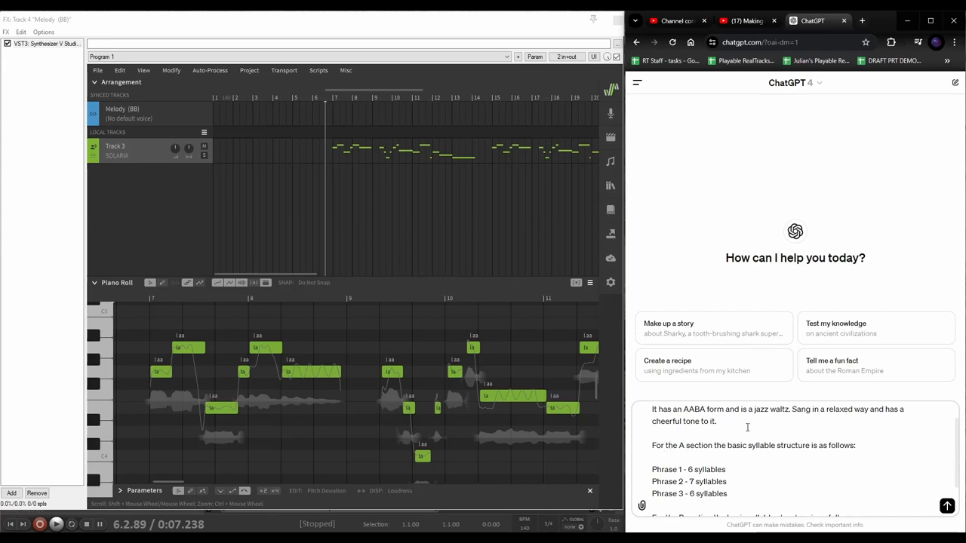
pyautogui.scroll(-2, 957, 461)
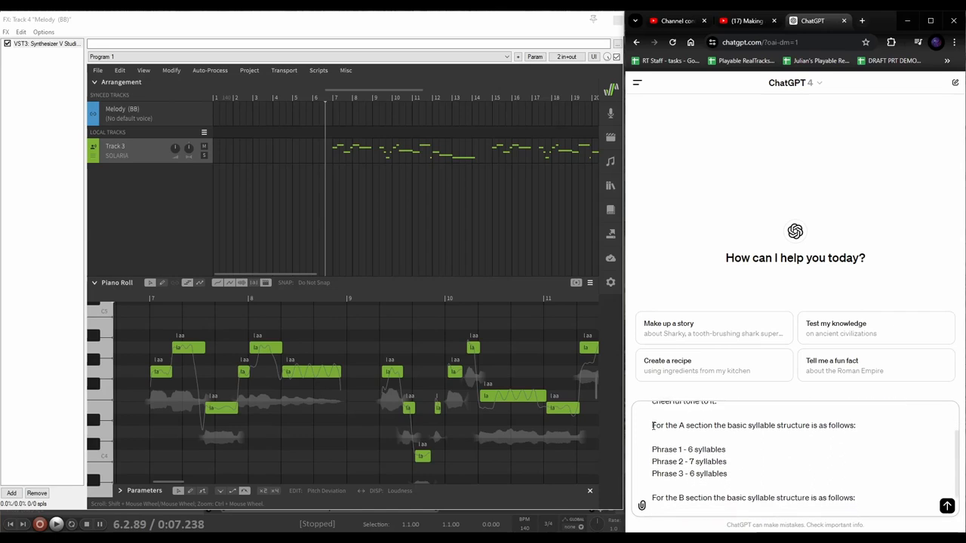
# Review the syllable counts per phrase that the prompt specifies for the A and B sections
pyautogui.moveTo(653, 425)
pyautogui.mouseDown()
pyautogui.moveTo(680, 426)
pyautogui.moveTo(656, 426)
pyautogui.mouseUp()
pyautogui.click(730, 450)
pyautogui.moveTo(958, 452); pyautogui.dragTo(958, 454)
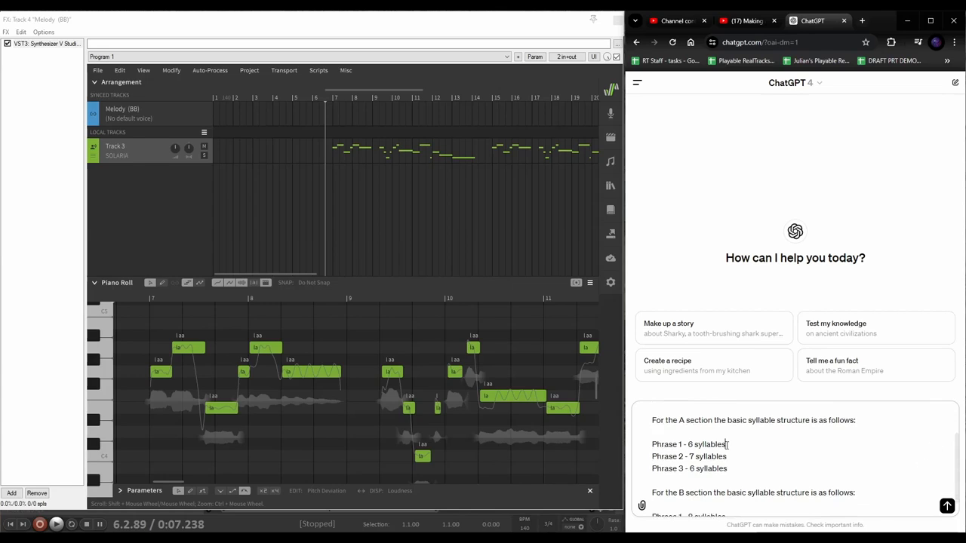
pyautogui.moveTo(652, 444); pyautogui.dragTo(748, 466)
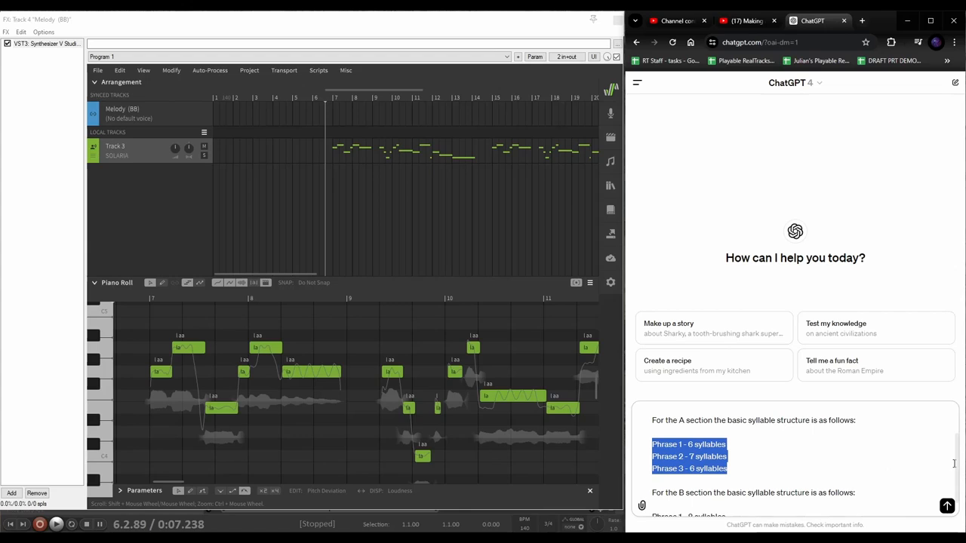
pyautogui.moveTo(956, 462); pyautogui.dragTo(956, 455)
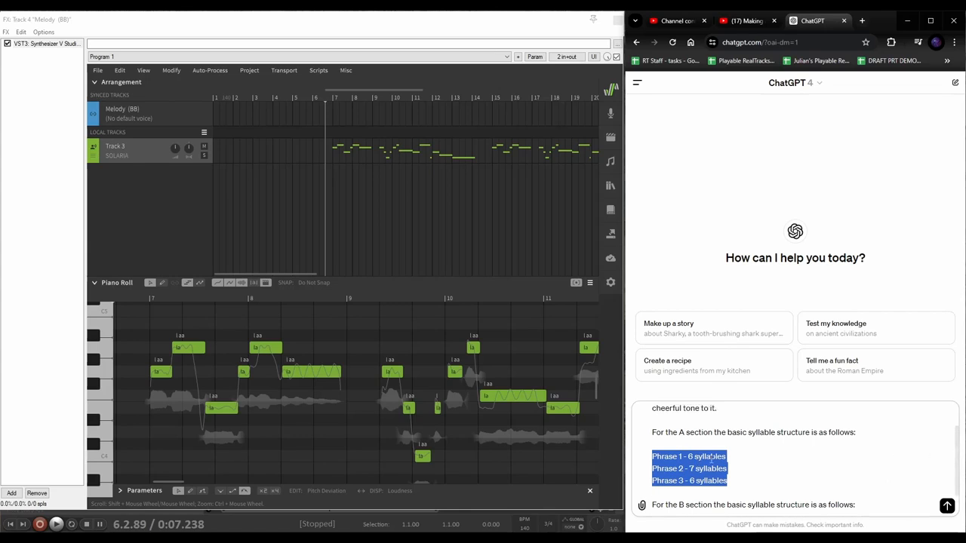
pyautogui.click(843, 444)
pyautogui.moveTo(653, 452); pyautogui.dragTo(744, 481)
pyautogui.scroll(-1, 709, 449)
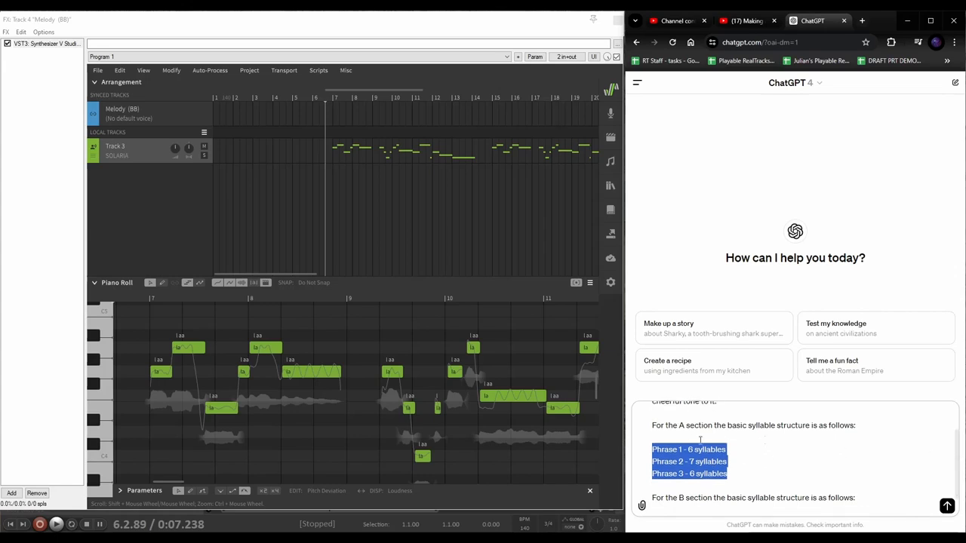
pyautogui.scroll(-3, 955, 460)
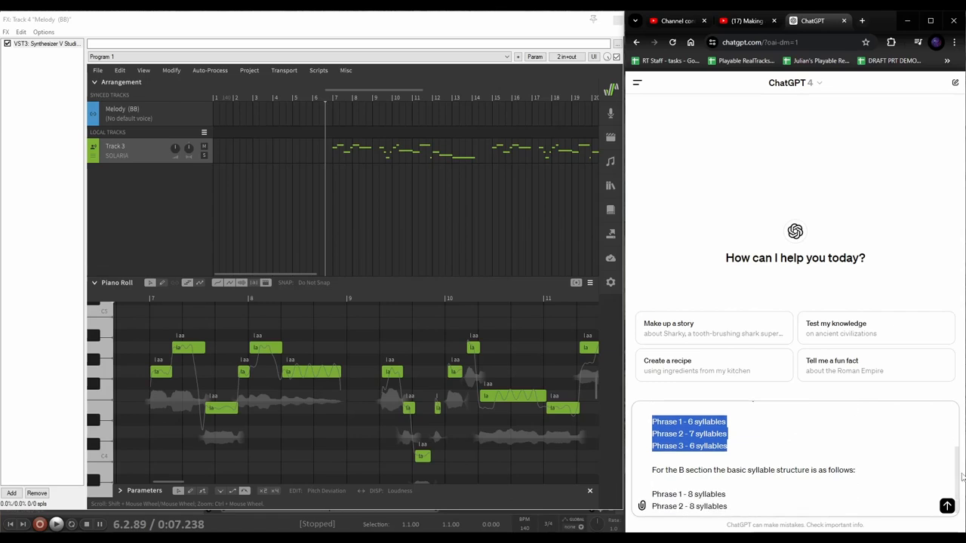
pyautogui.scroll(6, 795, 426)
# Submit the prompt asking for AABA jazz waltz lyrics called "Welcomed Circumstances" with the specified syllable structure
pyautogui.click(798, 429)
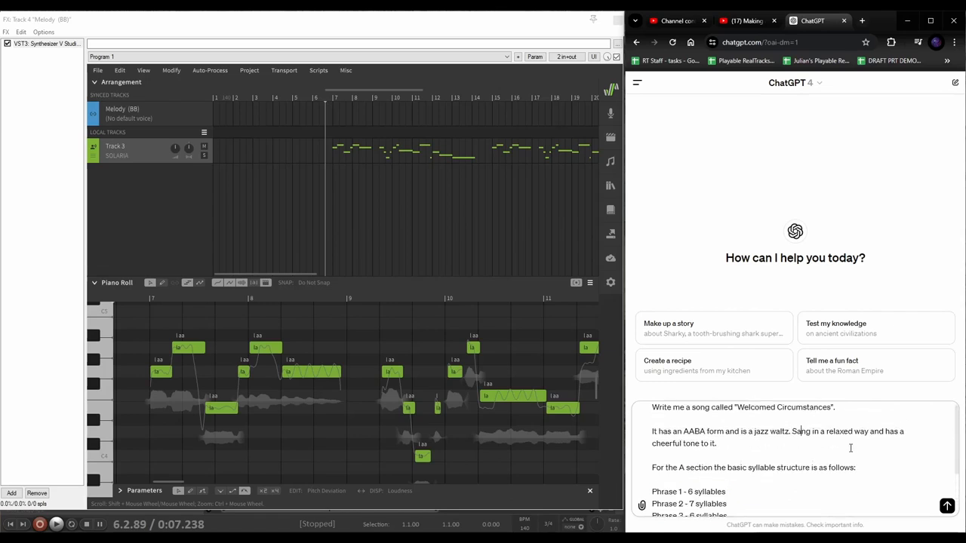
pyautogui.scroll(-3, 821, 460)
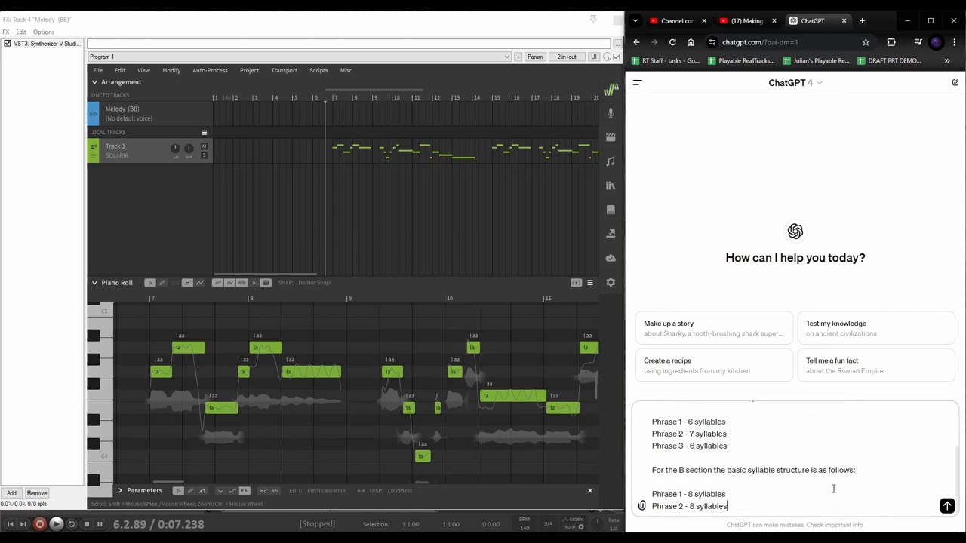
pyautogui.scroll(-1, 833, 489)
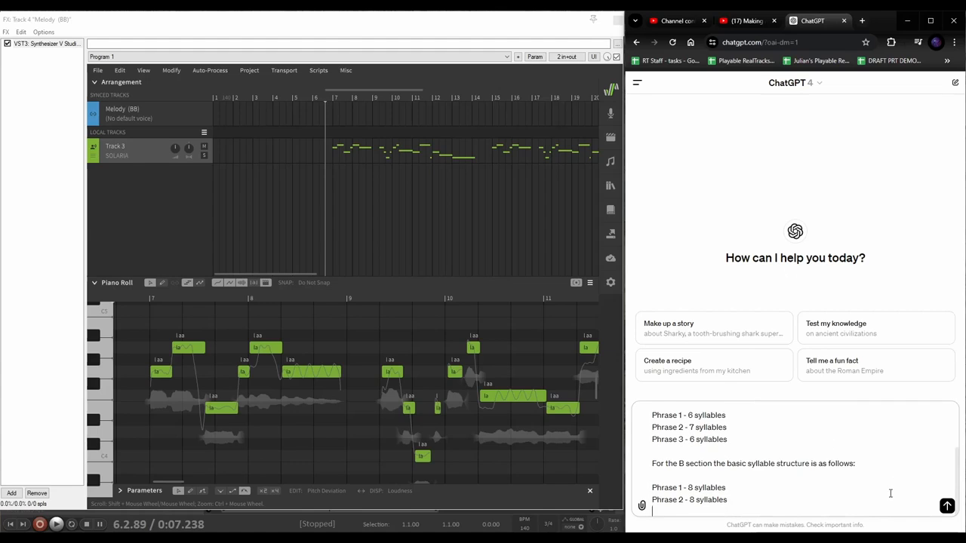
pyautogui.click(946, 505)
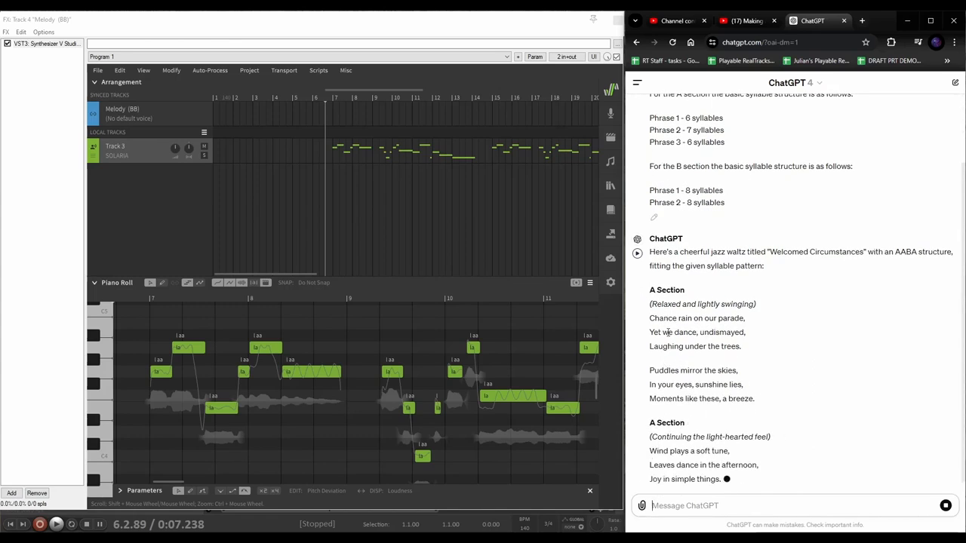
# Read the generated lyrics of the first two A sections
pyautogui.moveTo(745, 314); pyautogui.dragTo(740, 295)
pyautogui.click(730, 288)
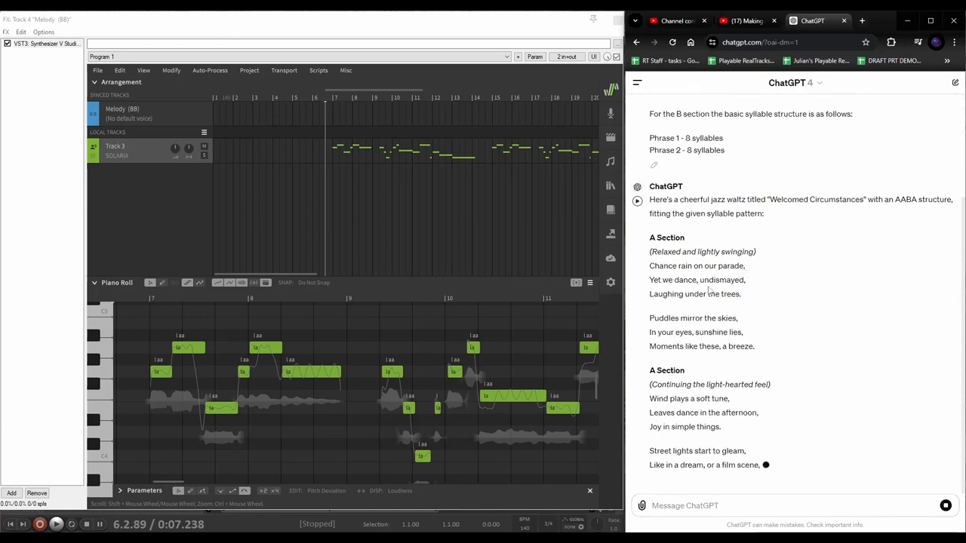
pyautogui.moveTo(661, 265); pyautogui.dragTo(727, 266)
pyautogui.moveTo(656, 308); pyautogui.dragTo(728, 308)
pyautogui.click(658, 360)
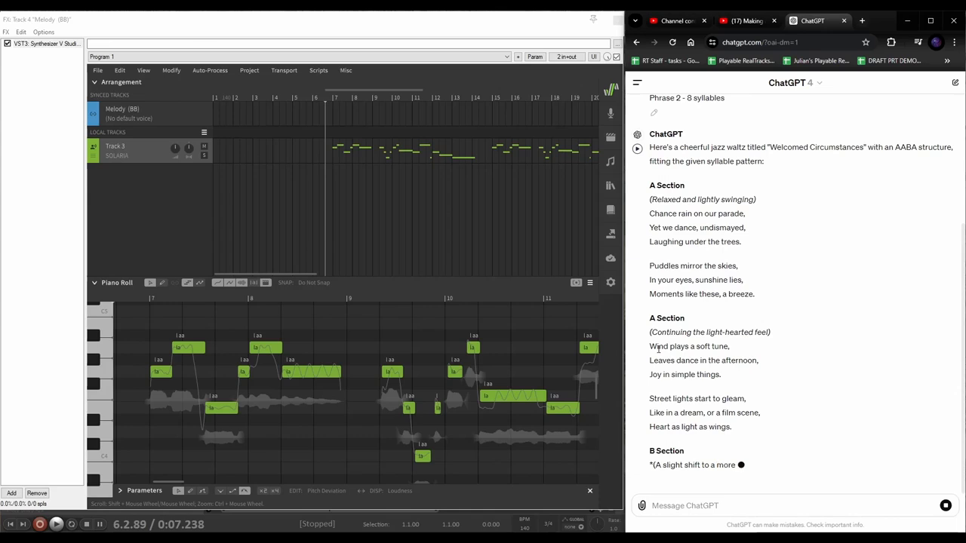
pyautogui.moveTo(650, 385); pyautogui.dragTo(726, 384)
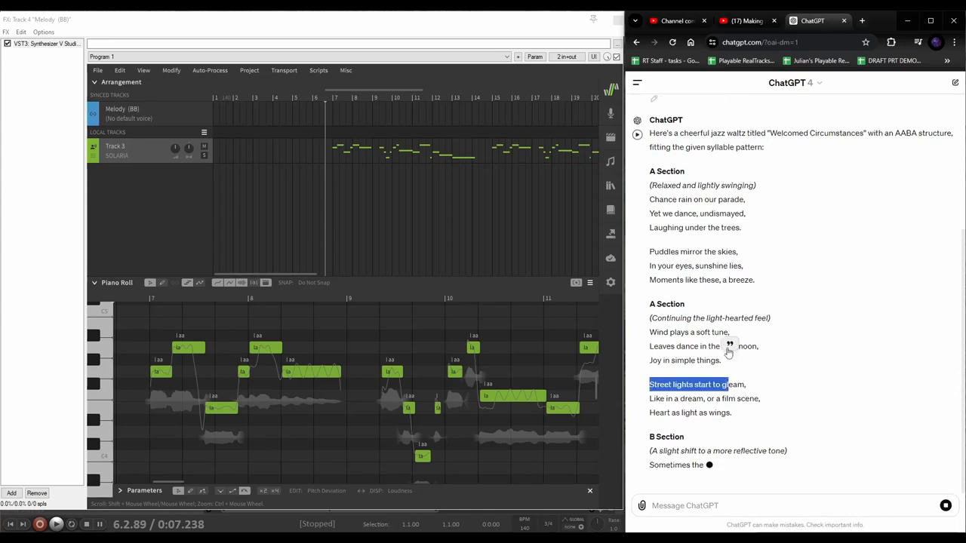
pyautogui.click(679, 349)
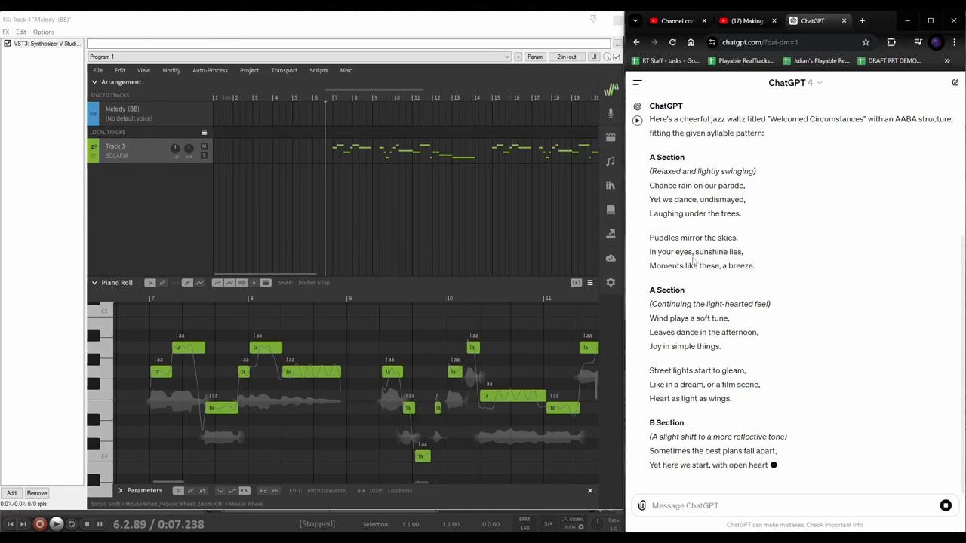
# Compare the lyrics with the prompt and read on through the B section, the final A section and the closing summary
pyautogui.scroll(3, 759, 261)
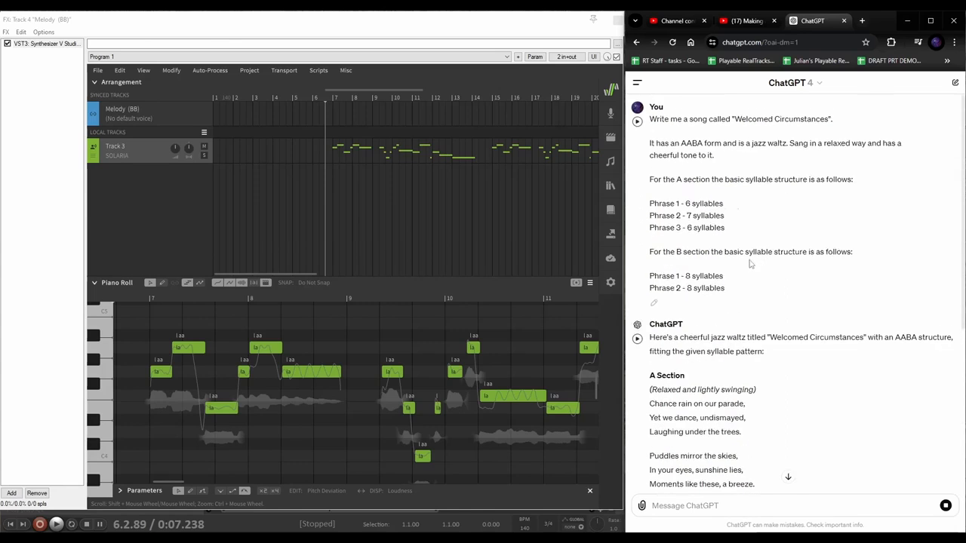
pyautogui.scroll(-5, 750, 263)
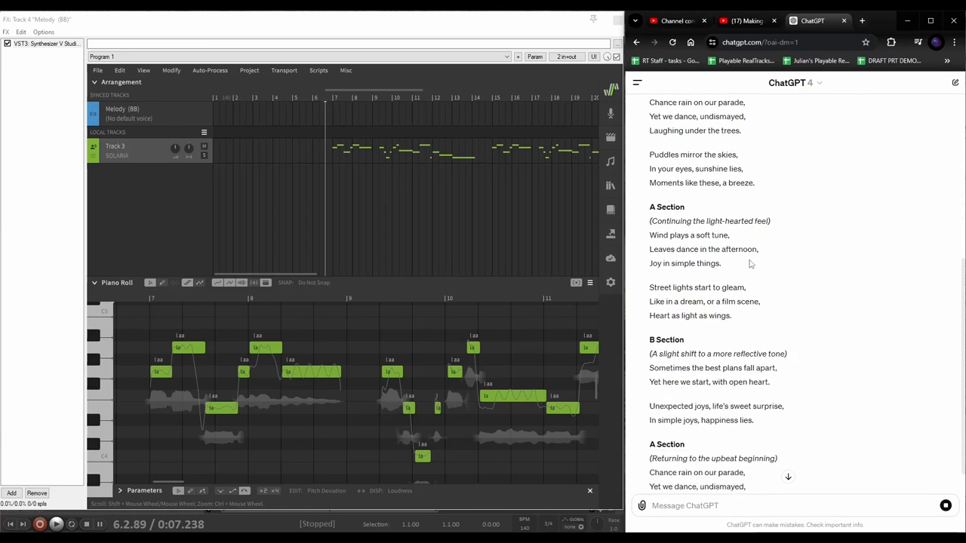
pyautogui.moveTo(749, 317); pyautogui.dragTo(707, 253)
pyautogui.click(707, 253)
pyautogui.scroll(1, 674, 160)
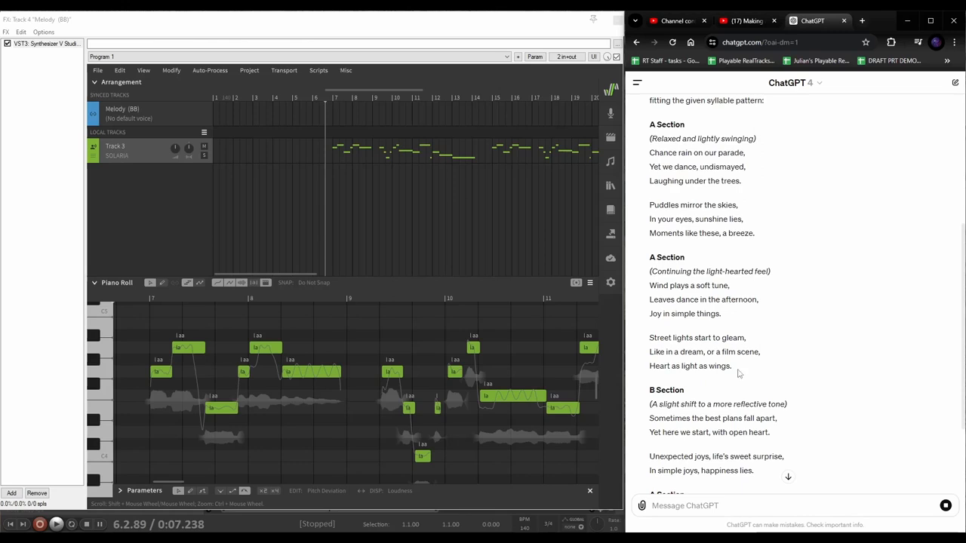
pyautogui.scroll(-2, 740, 374)
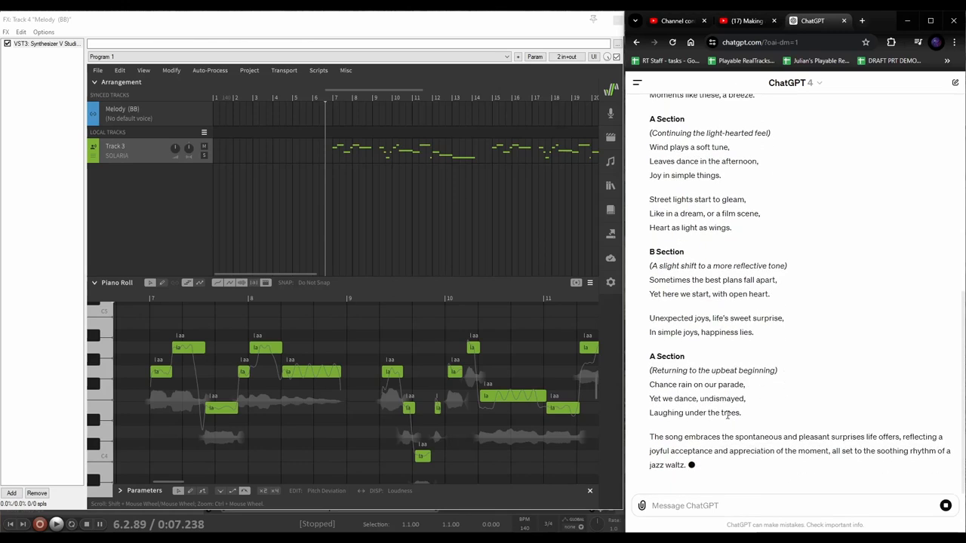
pyautogui.moveTo(664, 420); pyautogui.dragTo(788, 421)
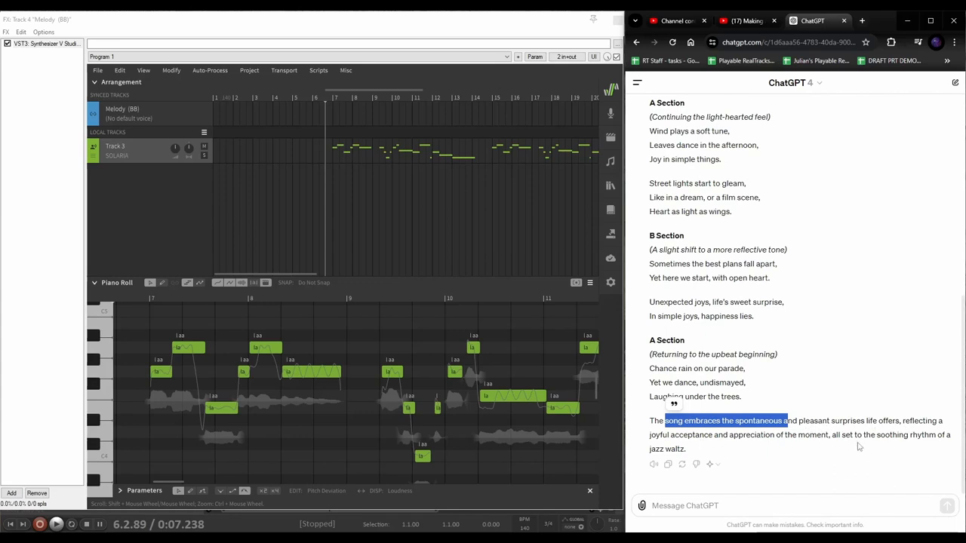
# Highlight the lyric line "Chance rain on our parade," and play the opening melody phrase from just before bar 7 to check its fit
pyautogui.scroll(4, 773, 407)
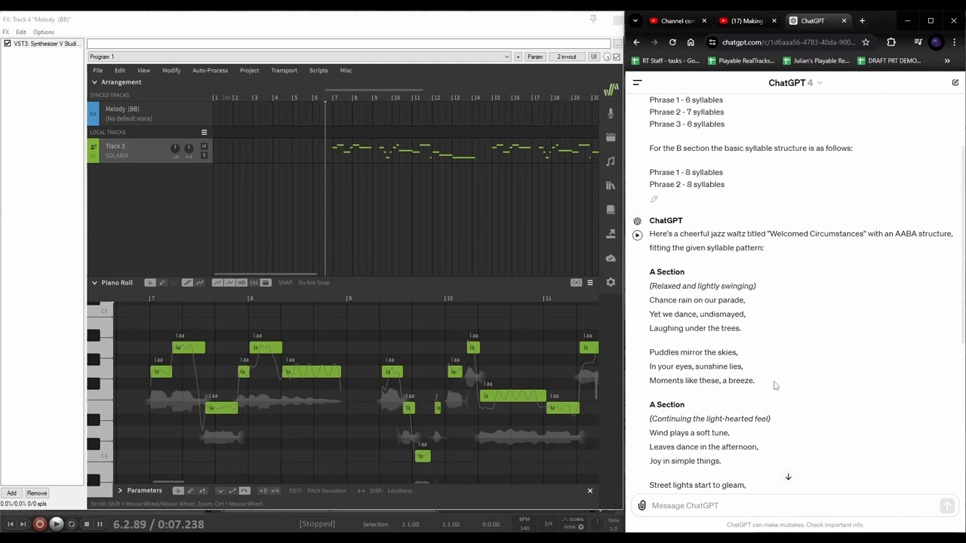
pyautogui.scroll(-2, 771, 381)
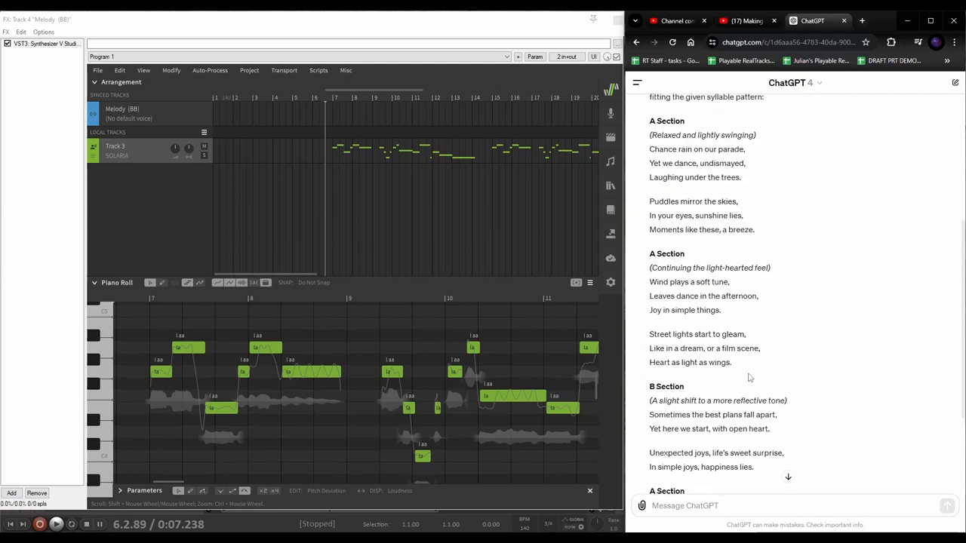
pyautogui.scroll(1, 680, 213)
pyautogui.moveTo(651, 250); pyautogui.dragTo(747, 251)
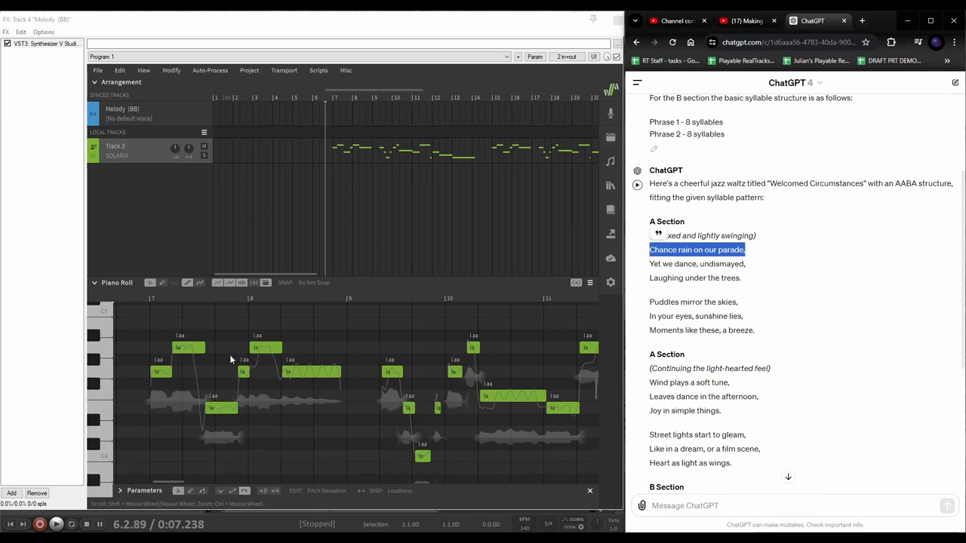
pyautogui.click(140, 298)
pyautogui.press('space')
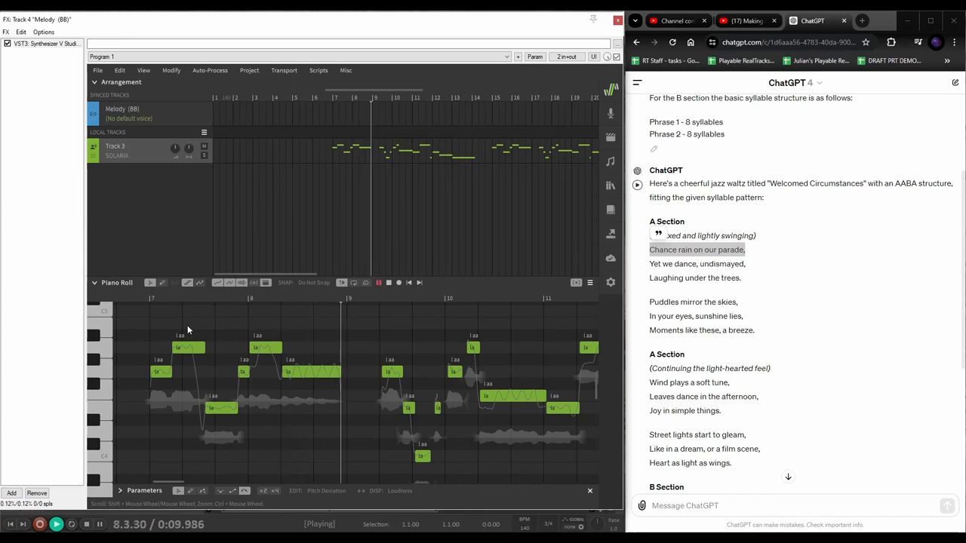
pyautogui.click(139, 297)
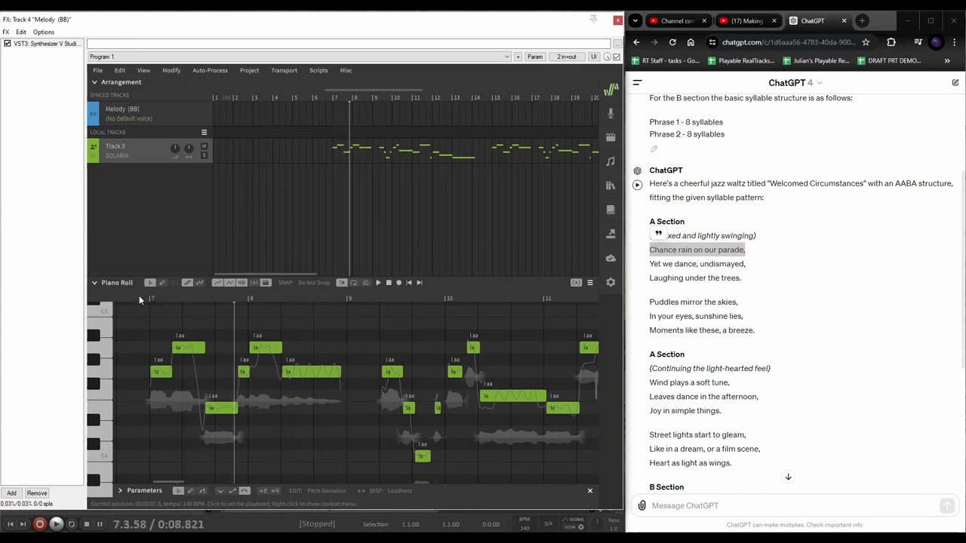
pyautogui.click(138, 295)
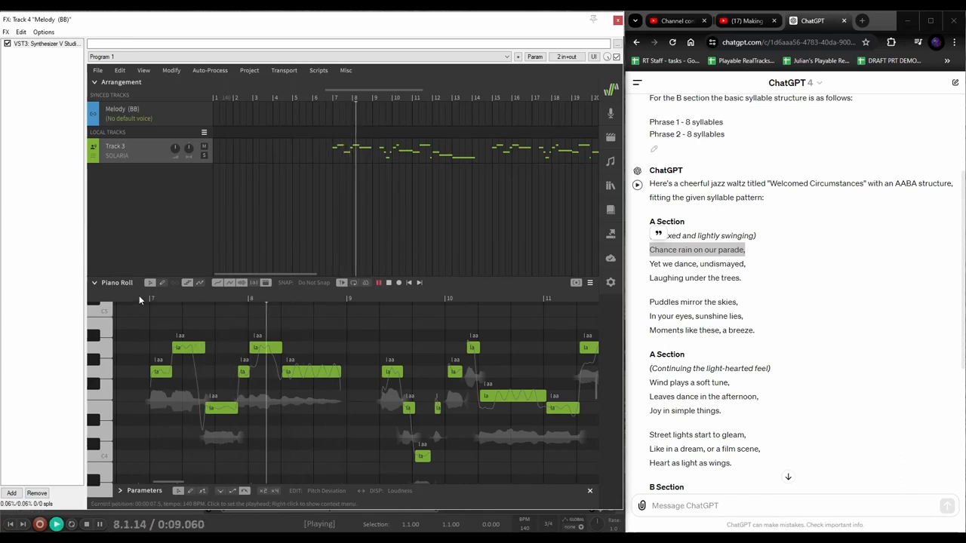
pyautogui.press('space')
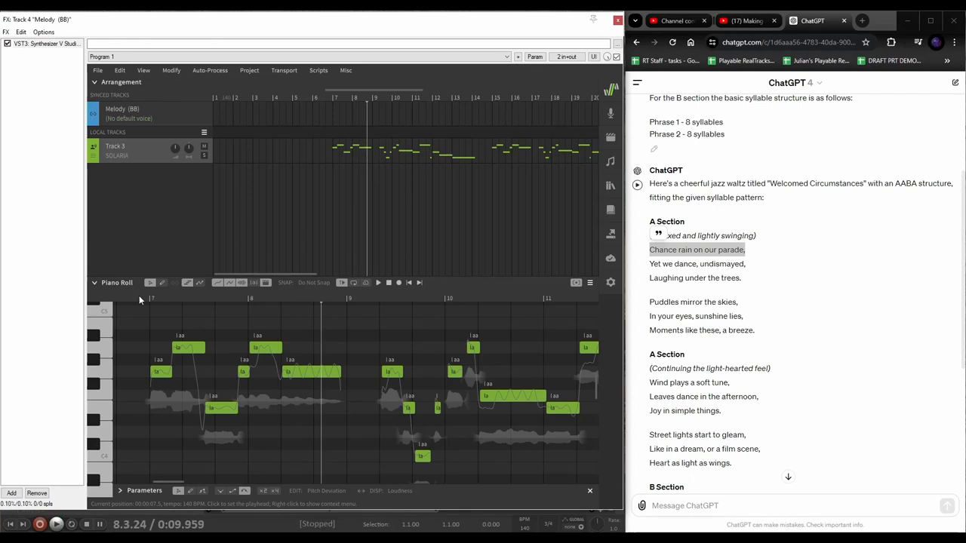
pyautogui.click(722, 261)
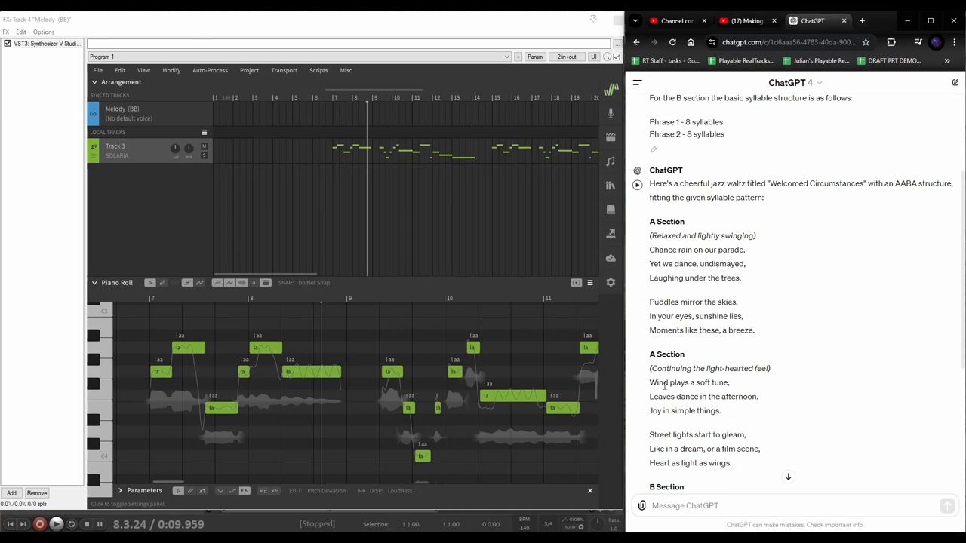
# Highlight "Wind plays a soft tune" in the second A section and play the melody from bar 7 against it
pyautogui.scroll(-2, 665, 387)
pyautogui.moveTo(656, 282); pyautogui.dragTo(732, 282)
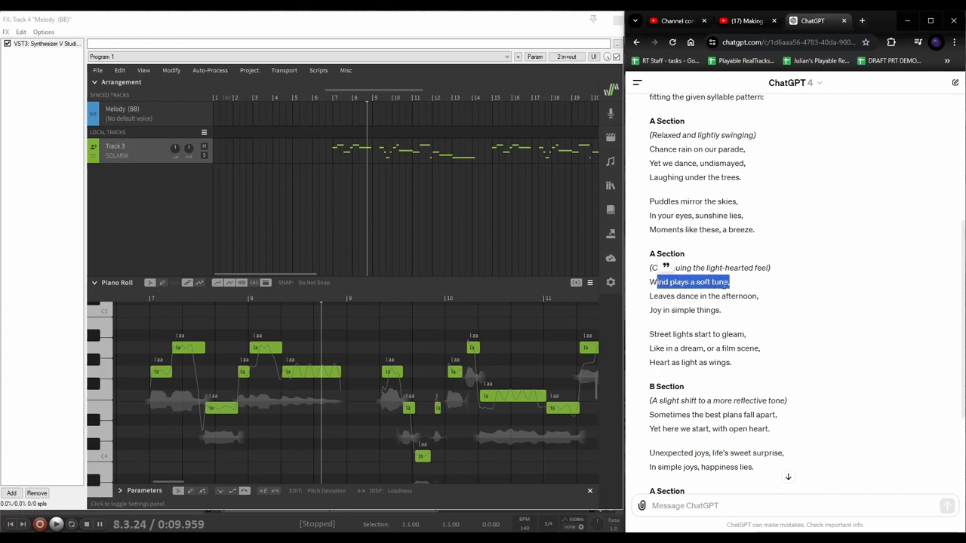
pyautogui.click(142, 297)
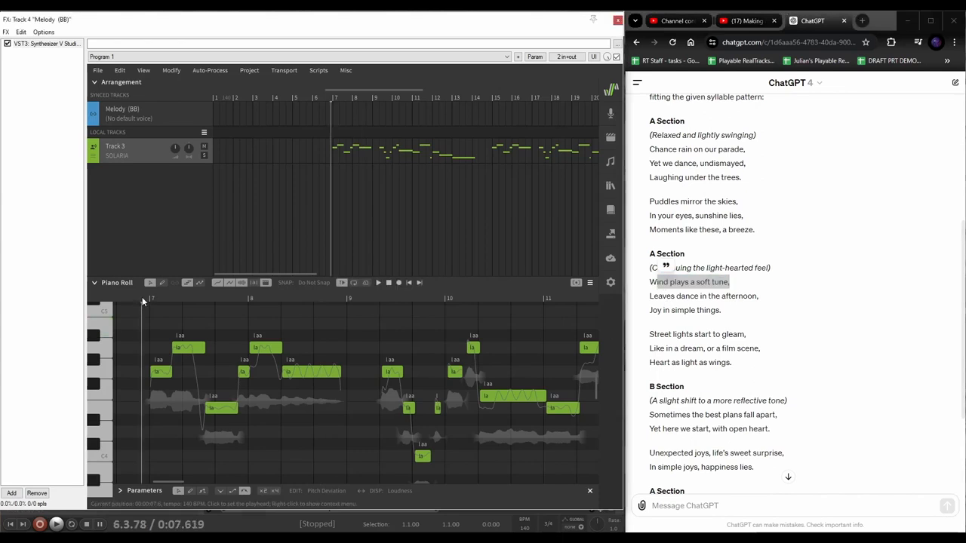
pyautogui.press('space')
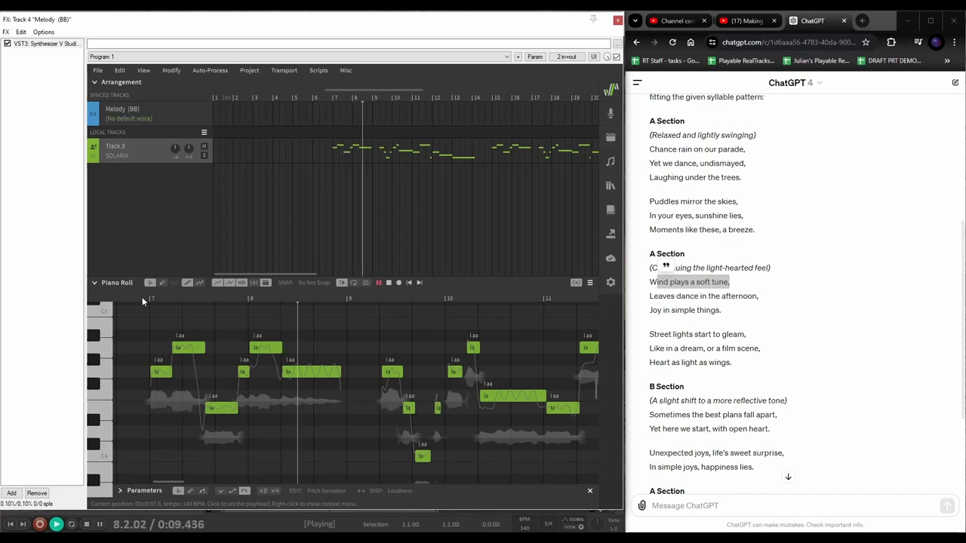
pyautogui.click(142, 296)
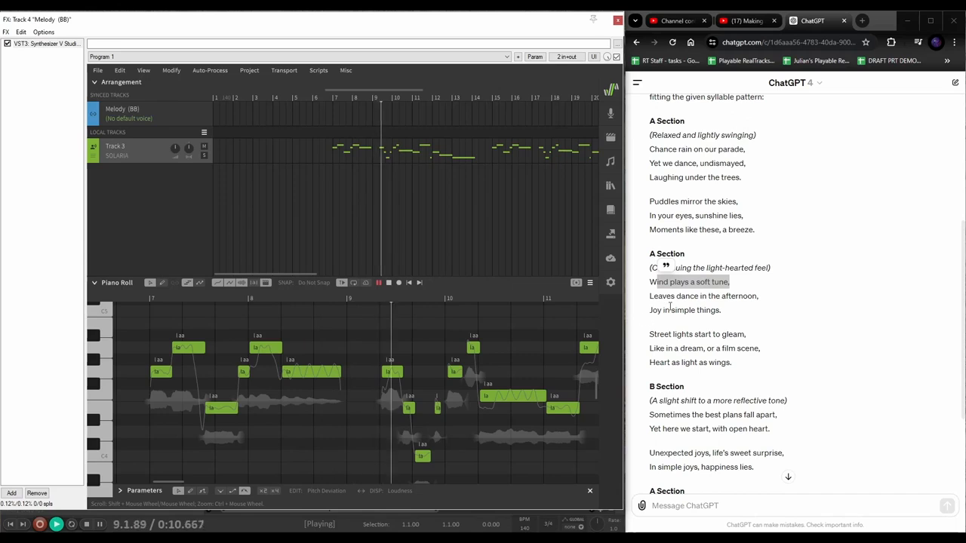
pyautogui.press('space')
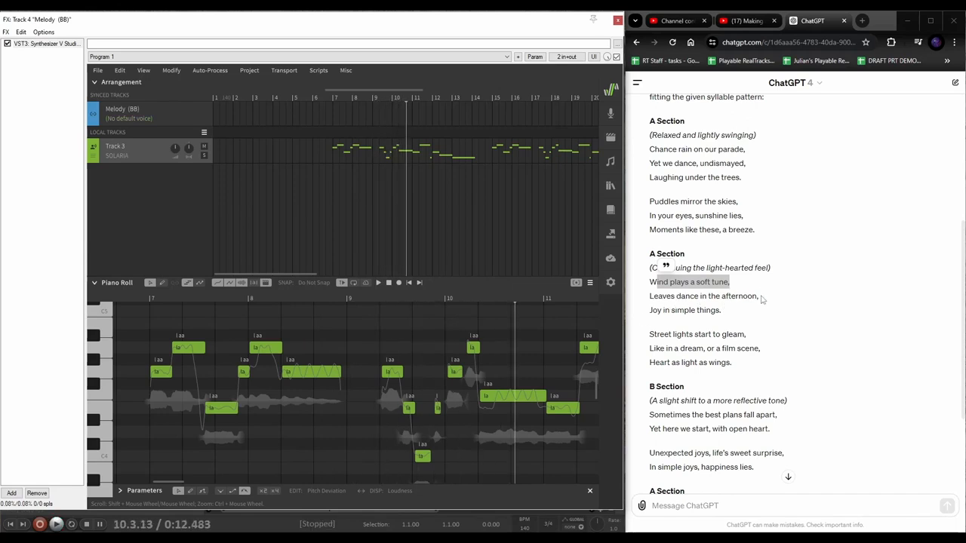
# Highlight the first two lines of the second A section and play the rest of the melody from bar 10
pyautogui.moveTo(763, 296); pyautogui.dragTo(649, 282)
pyautogui.click(516, 299)
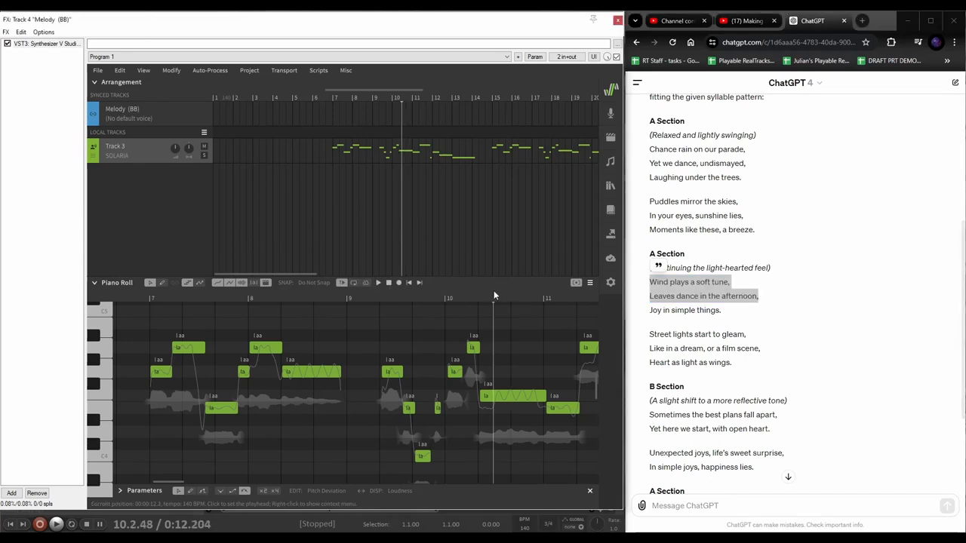
pyautogui.press('space')
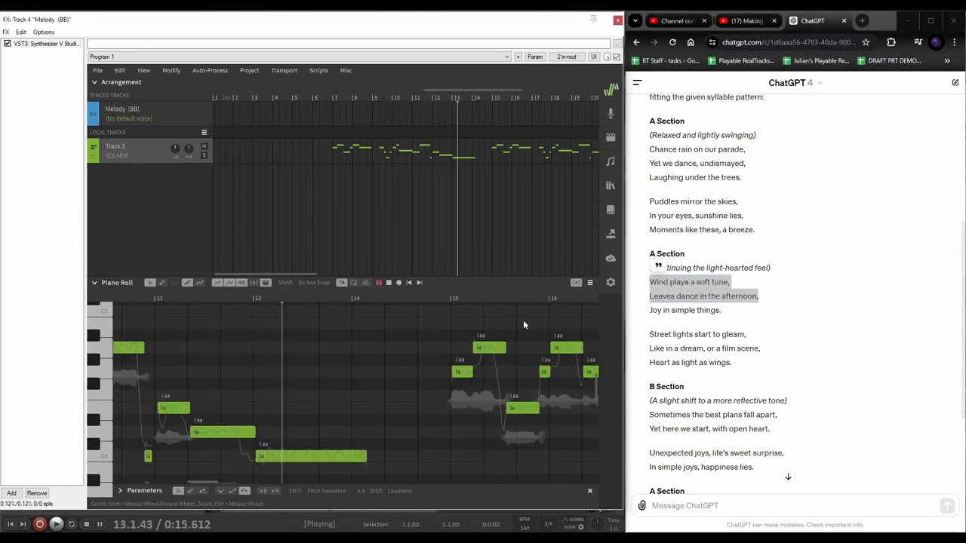
pyautogui.press('space')
# Set the melody's first note in bar 7 to "Wind" and extend the word over the second note with "-"
pyautogui.hscroll(-5, 347, 362)
pyautogui.hscroll(-4, 380, 364)
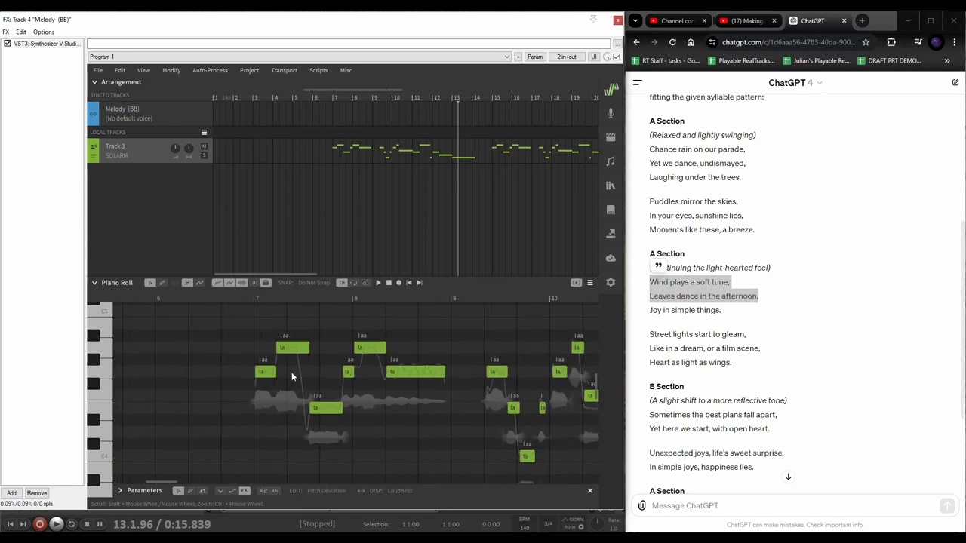
pyautogui.write('Wind')
pyautogui.press('Tab')
pyautogui.write('pla')
pyautogui.press('BackSpace')
pyautogui.press('BackSpace')
pyautogui.press('BackSpace')
pyautogui.click(305, 375)
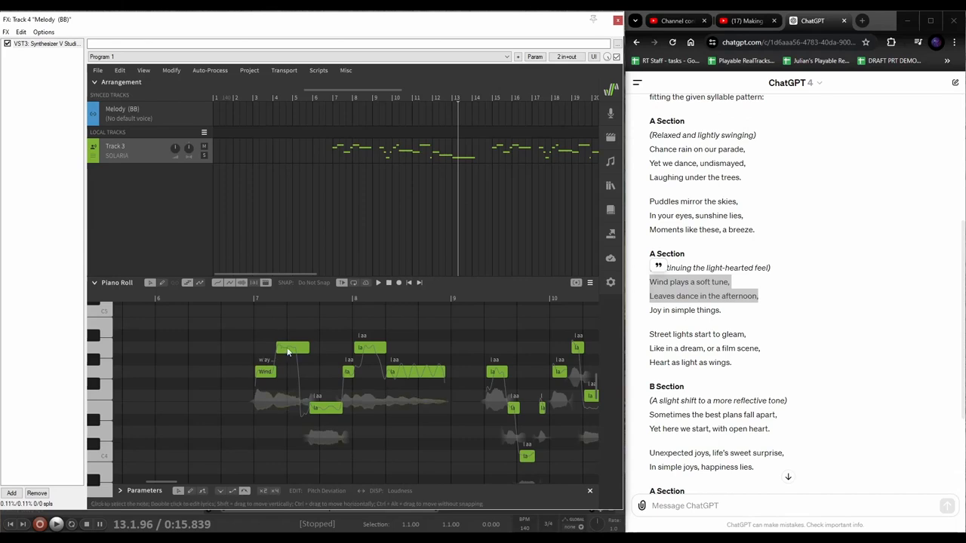
# Try "+" as the lyric of the second note, and restore its "-"
pyautogui.doubleClick(287, 349)
pyautogui.click(260, 372)
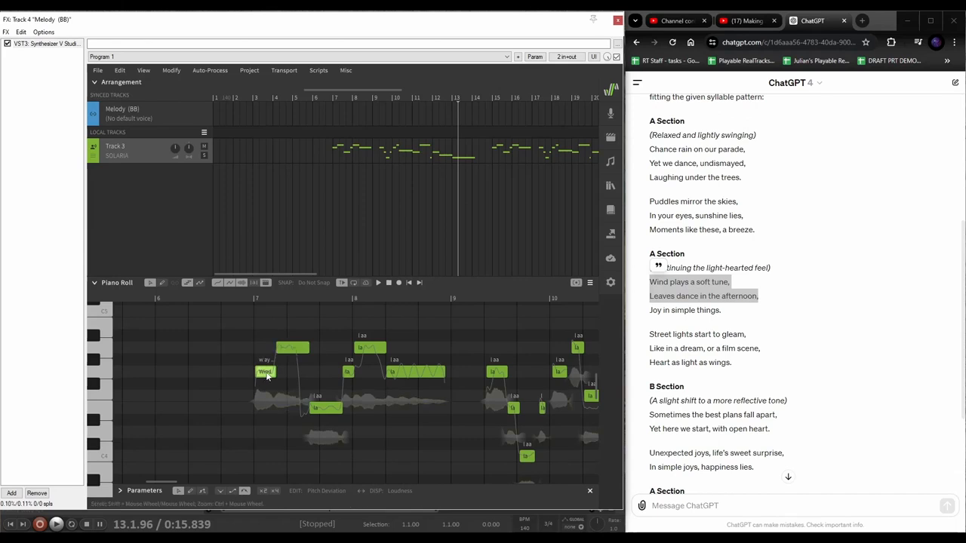
pyautogui.doubleClick(279, 350)
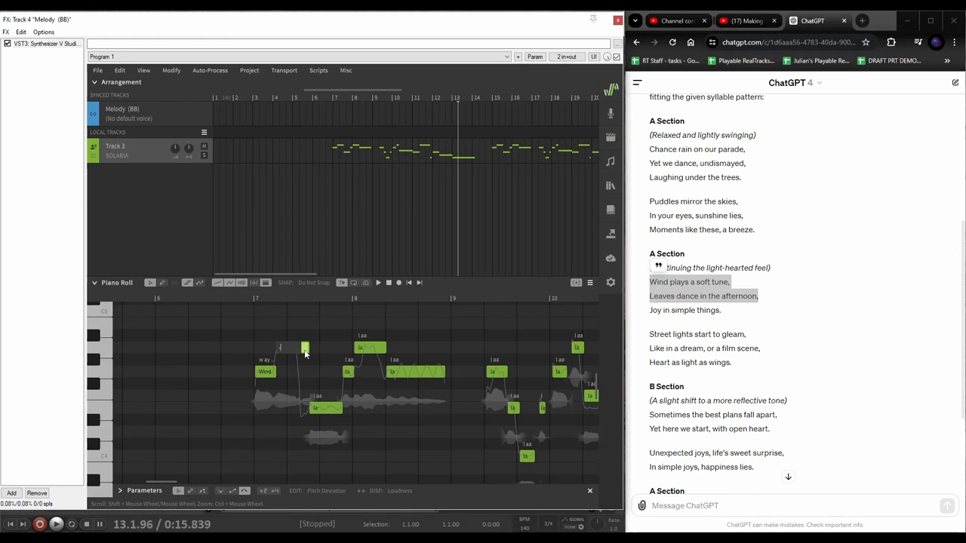
pyautogui.click(304, 326)
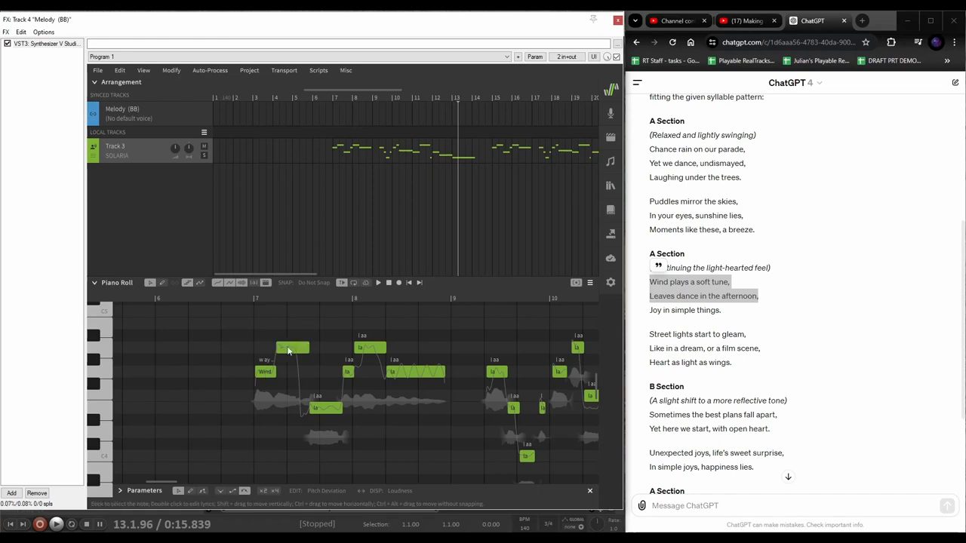
pyautogui.doubleClick(292, 347)
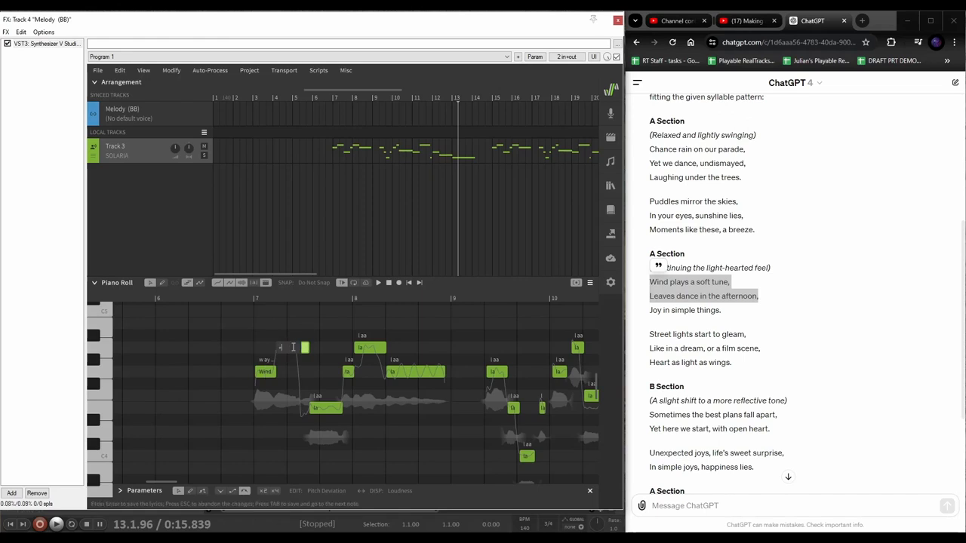
pyautogui.click(297, 335)
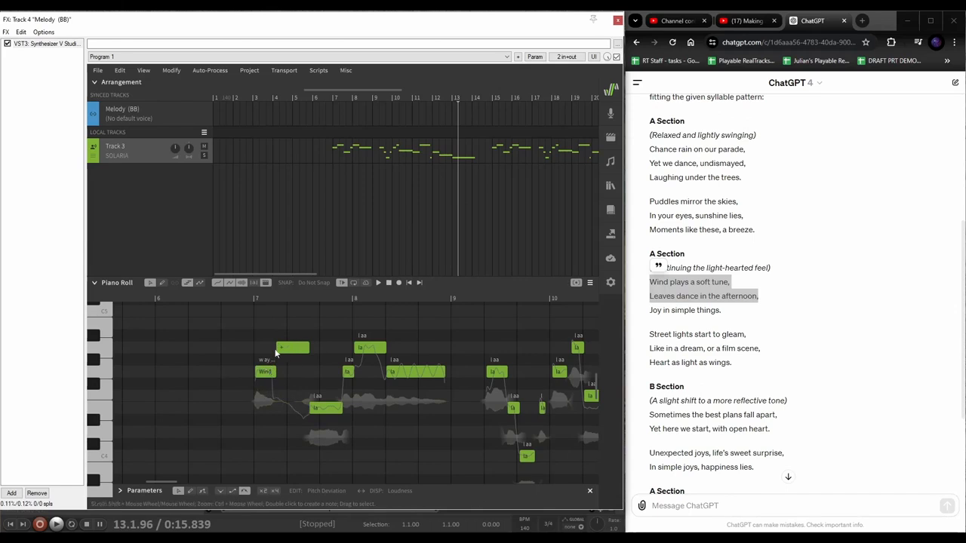
pyautogui.doubleClick(274, 371)
pyautogui.doubleClick(299, 347)
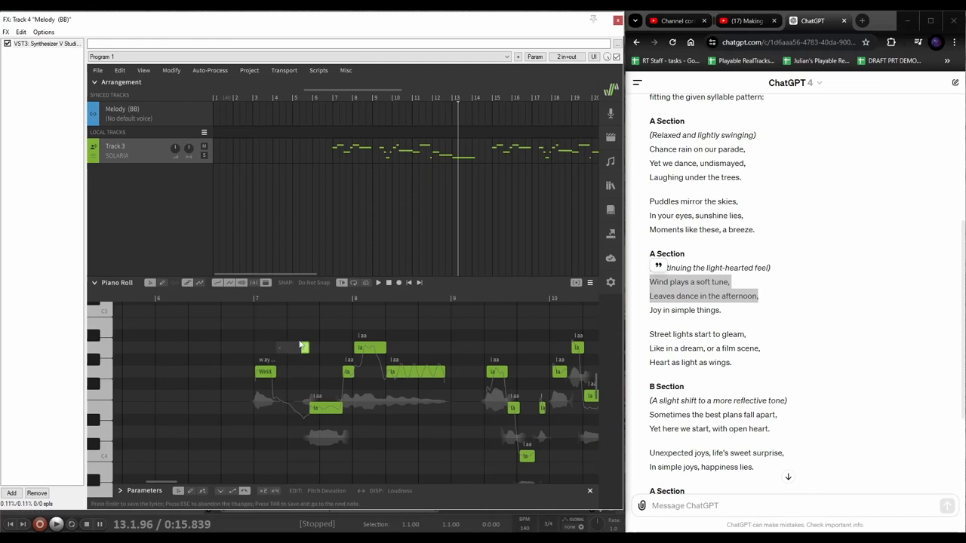
pyautogui.press('Return')
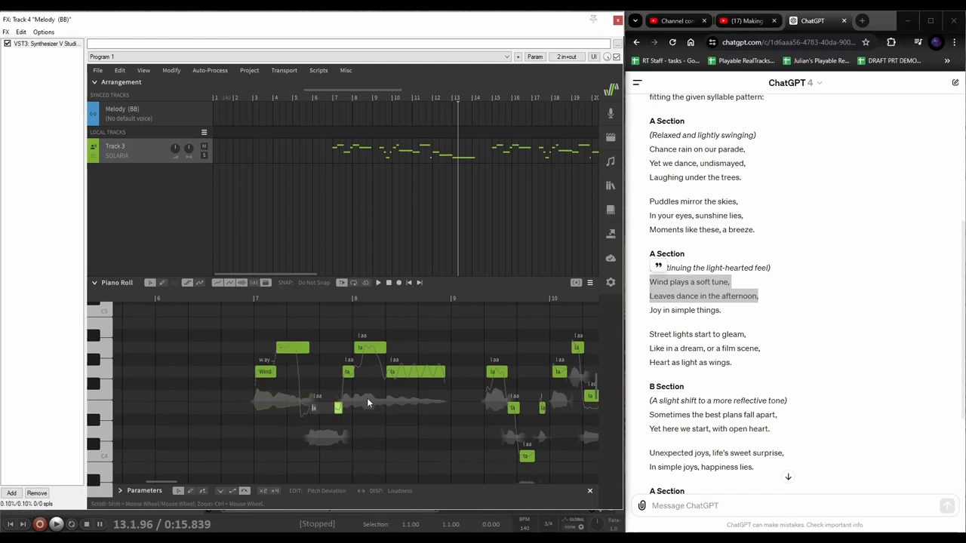
# Enter the lyrics "plays", "a", "soft" and "tune" on the remaining four notes of the first phrase
pyautogui.write('plays')
pyautogui.press('Tab')
pyautogui.write('a')
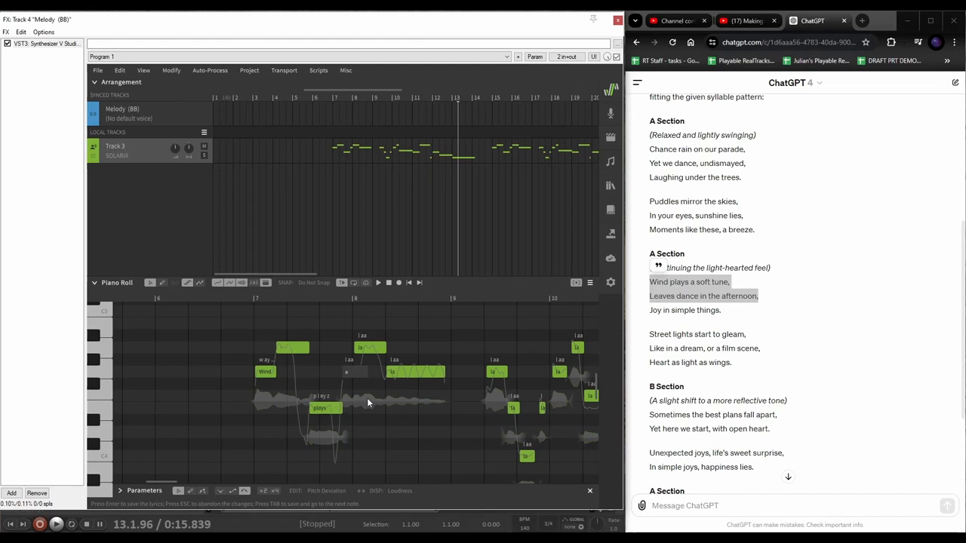
pyautogui.press('Tab')
pyautogui.write('soft')
pyautogui.press('Tab')
pyautogui.write('tune')
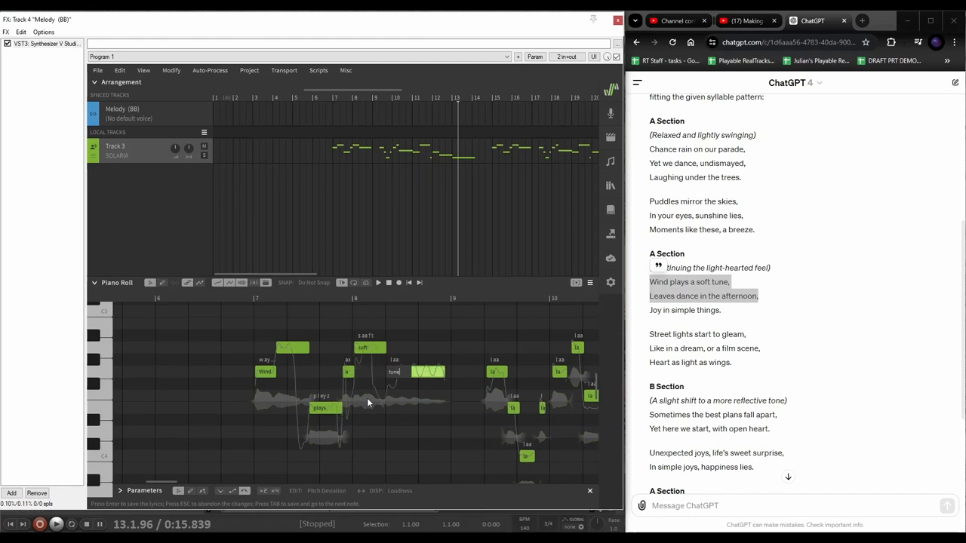
pyautogui.click(516, 335)
# Enter the lyrics "Leaves", "dance", "in" and "the" on the first four notes of the second phrase
pyautogui.hscroll(3, 516, 335)
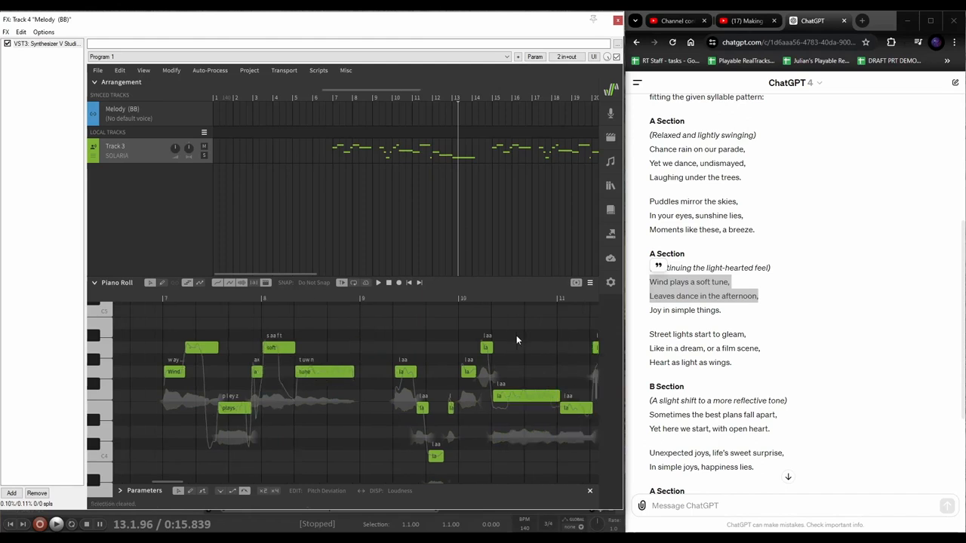
pyautogui.doubleClick(401, 372)
pyautogui.write('Leaves')
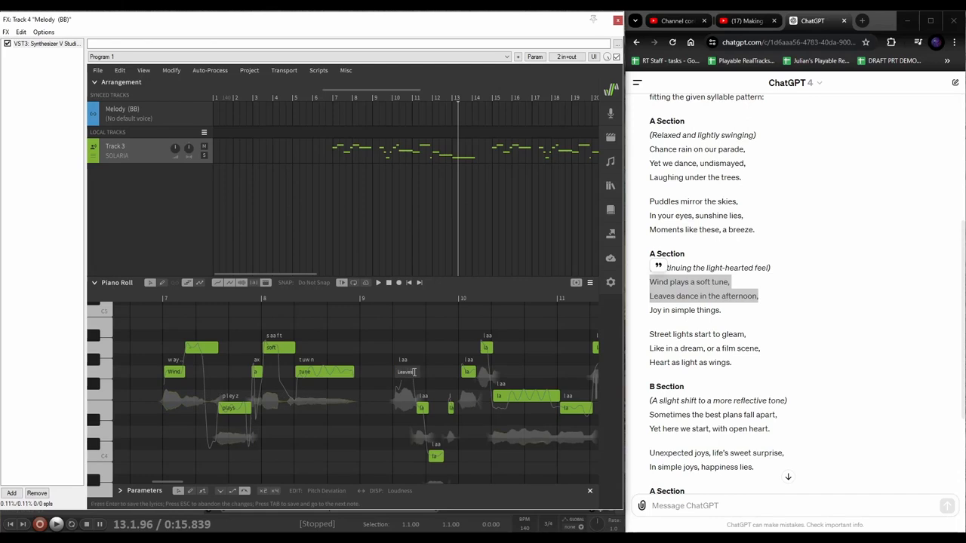
pyautogui.press('Tab')
pyautogui.write('dan')
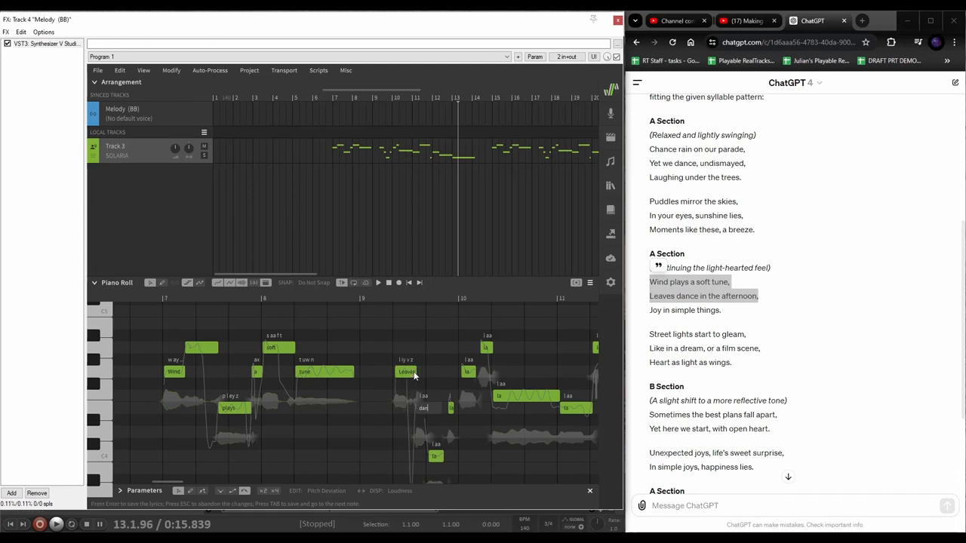
pyautogui.press('Tab')
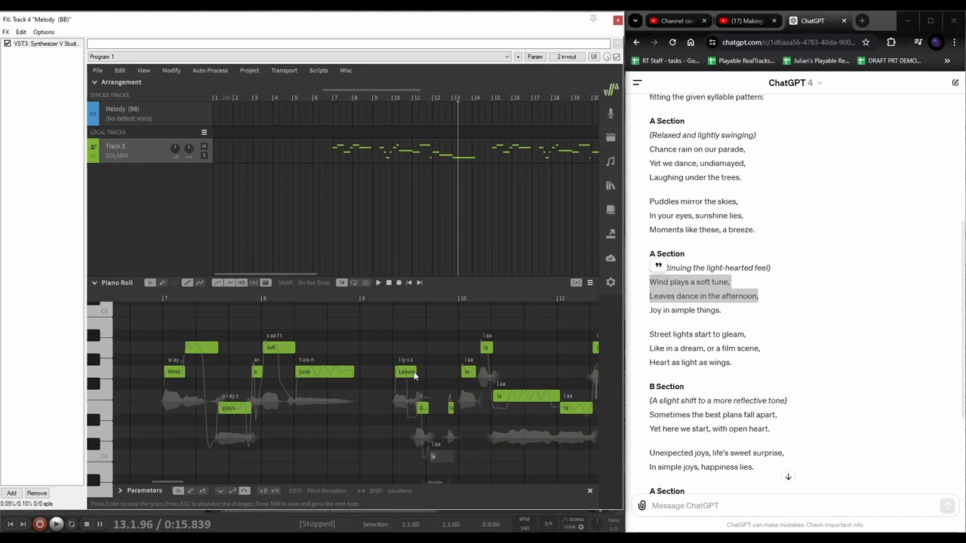
pyautogui.write('in')
pyautogui.press('Tab')
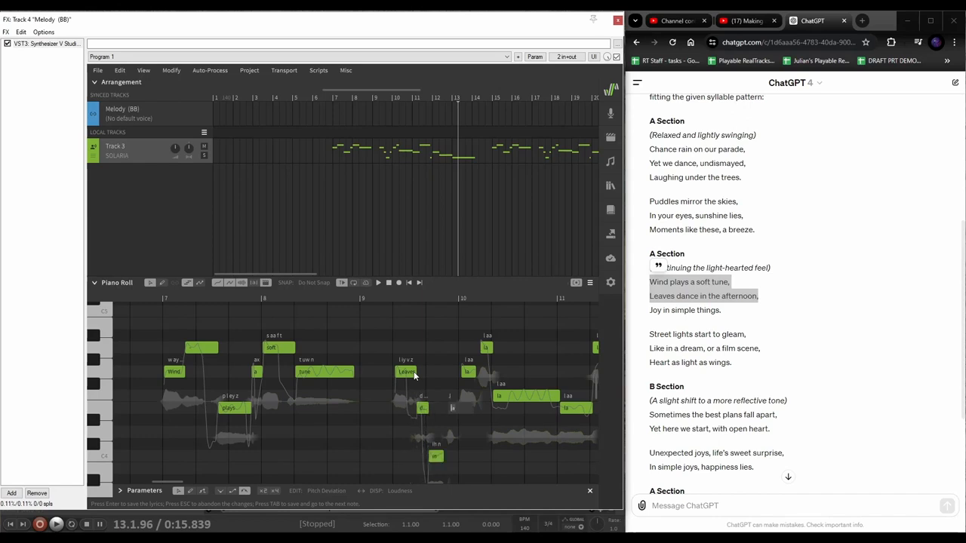
pyautogui.write('the')
# Enter "afternoon" on the following note and spread its syllables over the two notes after it with "+"
pyautogui.press('Tab')
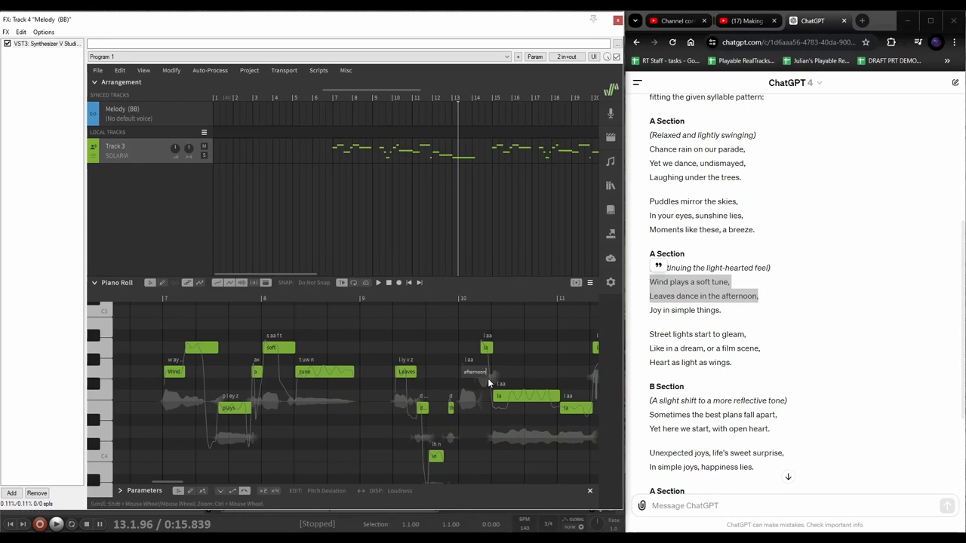
pyautogui.press('Tab')
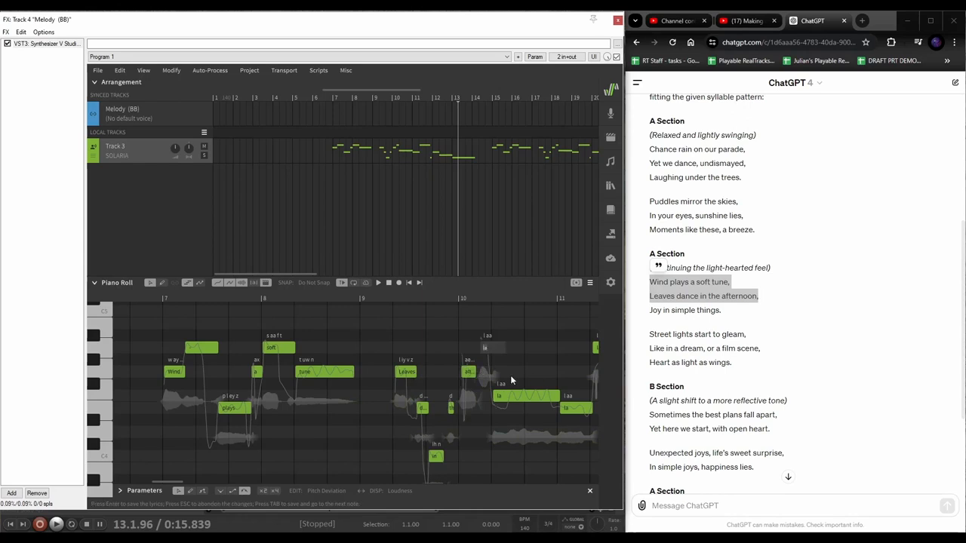
pyautogui.write('-')
pyautogui.press('Tab')
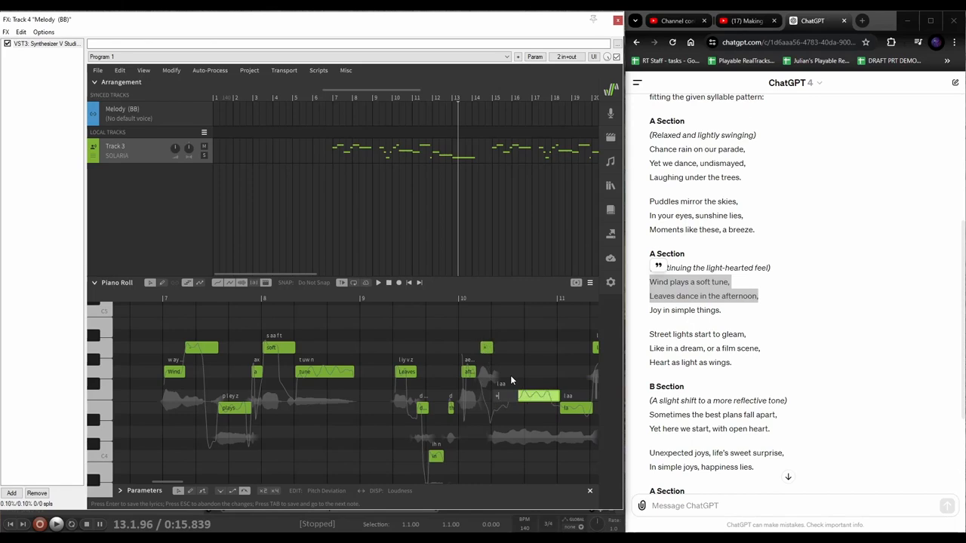
pyautogui.write('-')
pyautogui.press('Return')
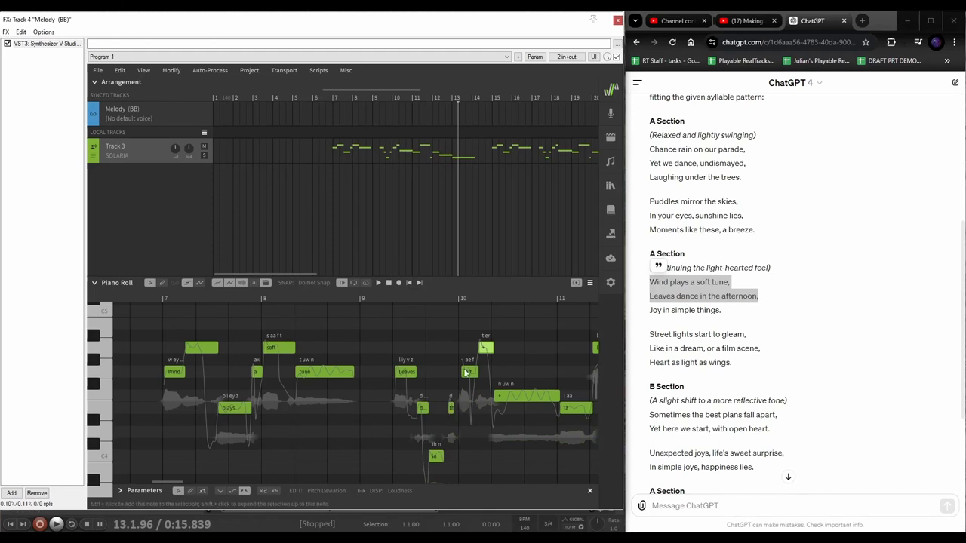
# Lengthen the short "the" note in both directions so that it reaches the start of the "afternoon" note
pyautogui.moveTo(461, 372); pyautogui.dragTo(461, 372)
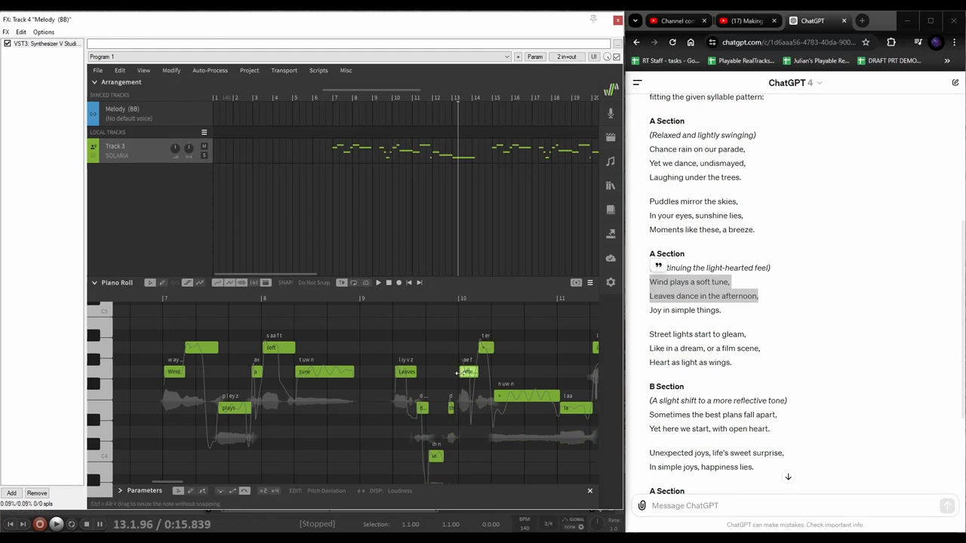
pyautogui.moveTo(452, 409); pyautogui.dragTo(460, 410)
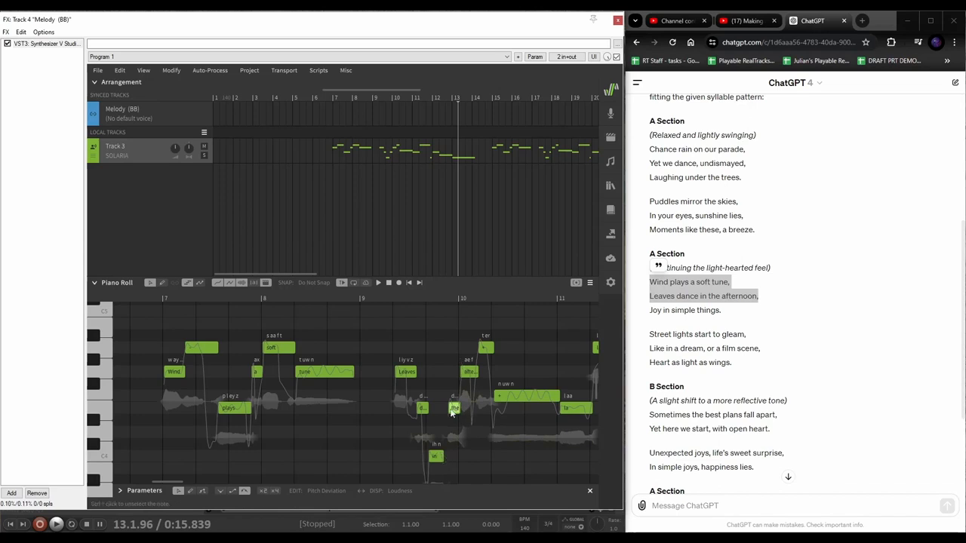
pyautogui.moveTo(449, 408); pyautogui.dragTo(445, 409)
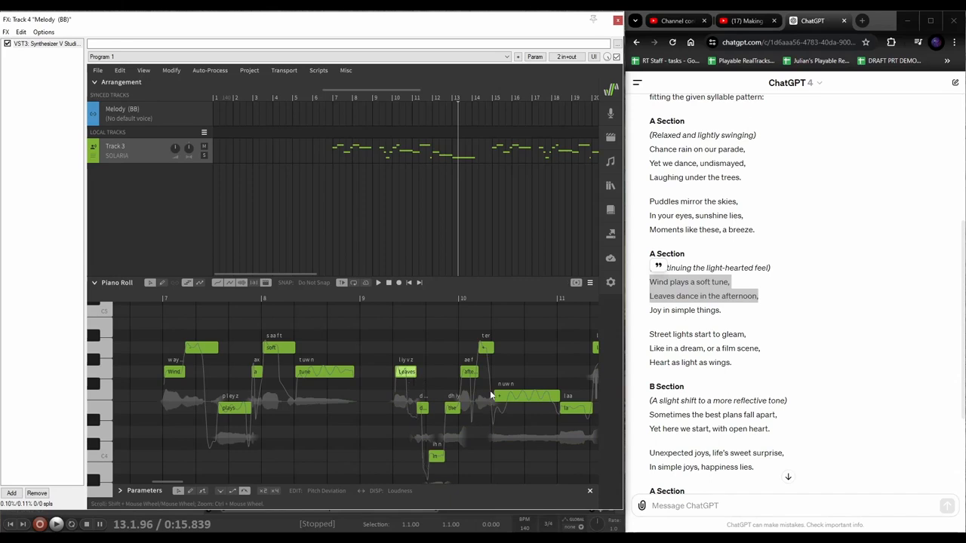
# Enter the lyrics "Joy", "in" and "simple" on the first three notes of the third phrase
pyautogui.hscroll(3, 483, 384)
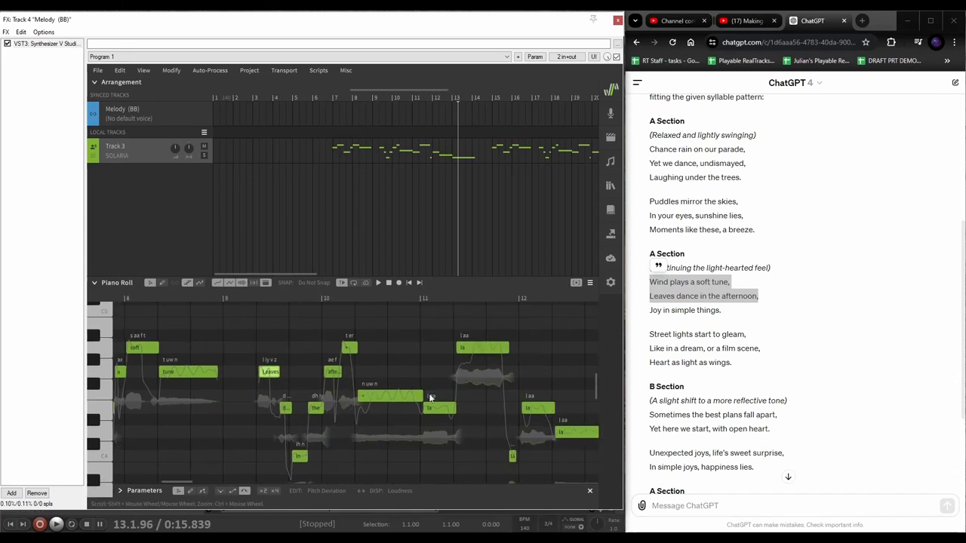
pyautogui.doubleClick(439, 411)
pyautogui.write('joy')
pyautogui.press('Tab')
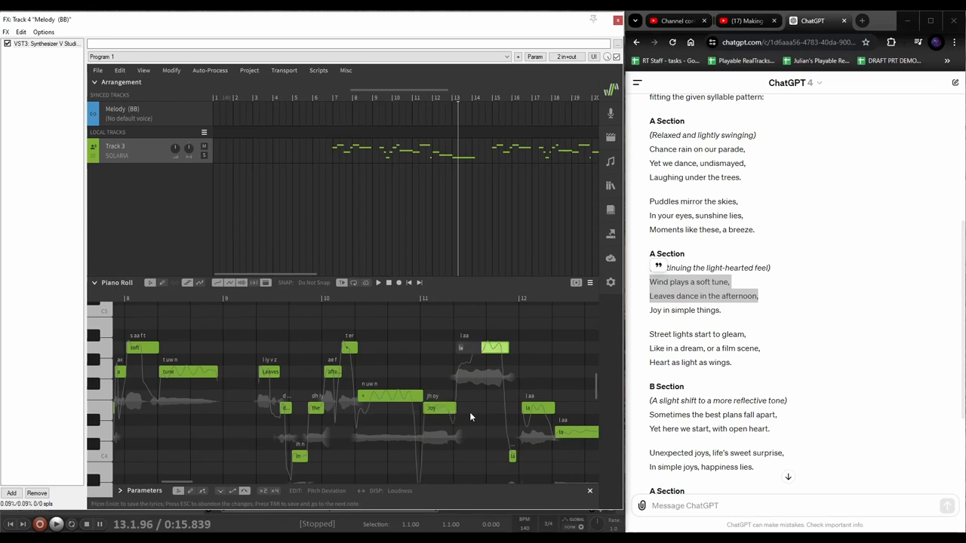
pyautogui.write('in')
pyautogui.press('Tab')
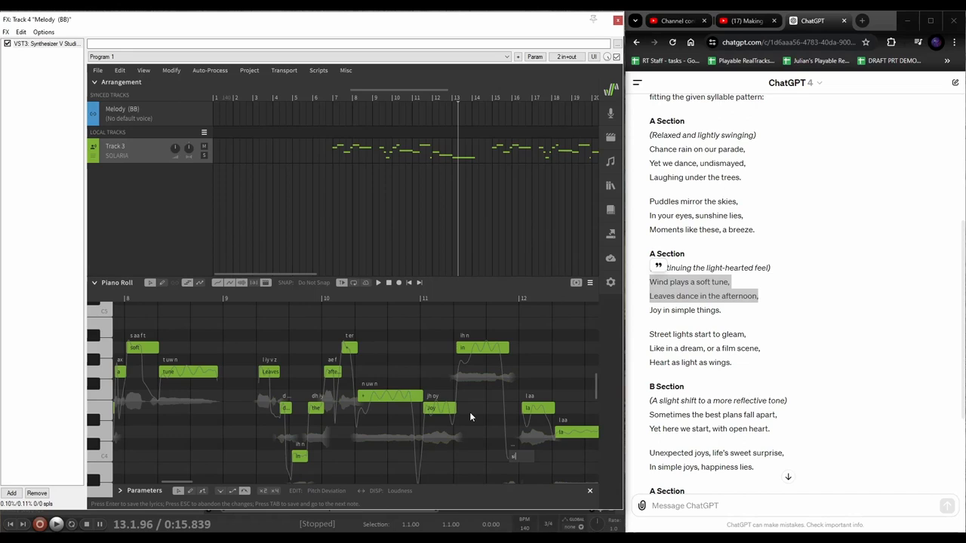
pyautogui.write('simple')
pyautogui.click(536, 377)
# Hold "Joy" over the second note of the third phrase and change the short third note's lyric to "in"
pyautogui.hscroll(3, 540, 374)
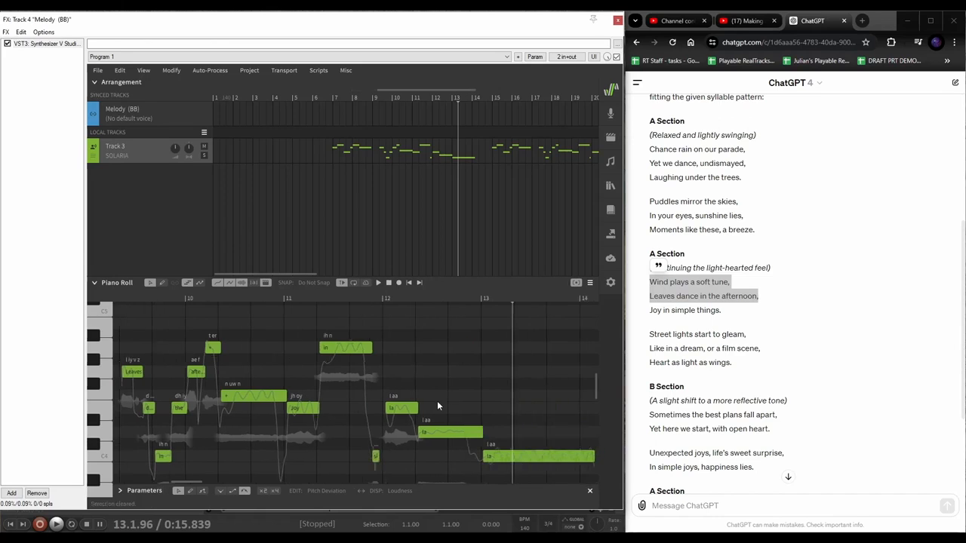
pyautogui.scroll(-1, 359, 399)
pyautogui.doubleClick(310, 396)
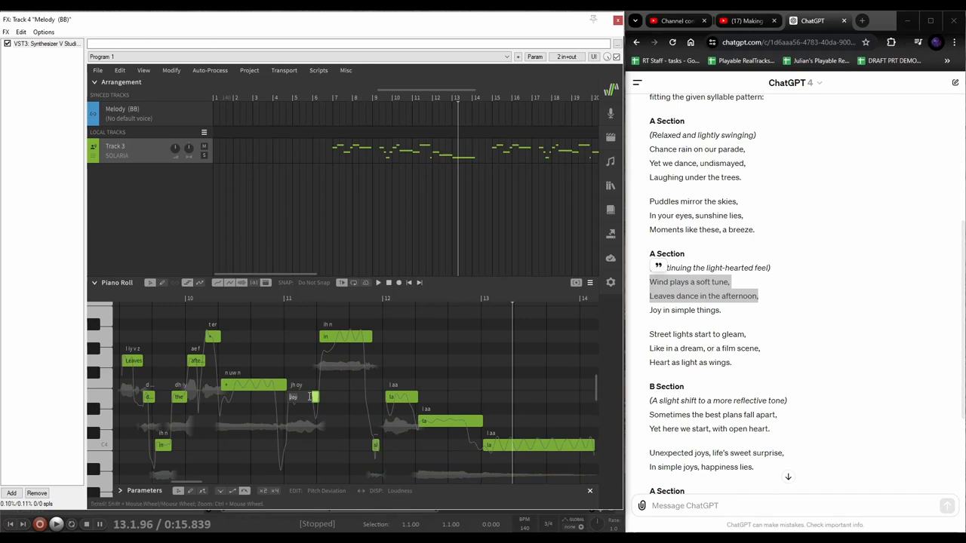
pyautogui.press('Tab')
pyautogui.press('Tab')
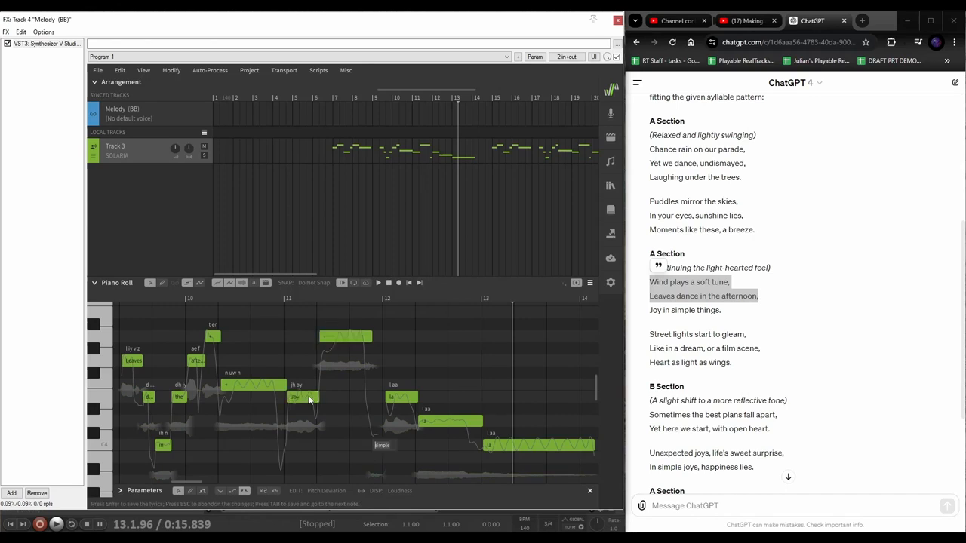
pyautogui.press('Tab')
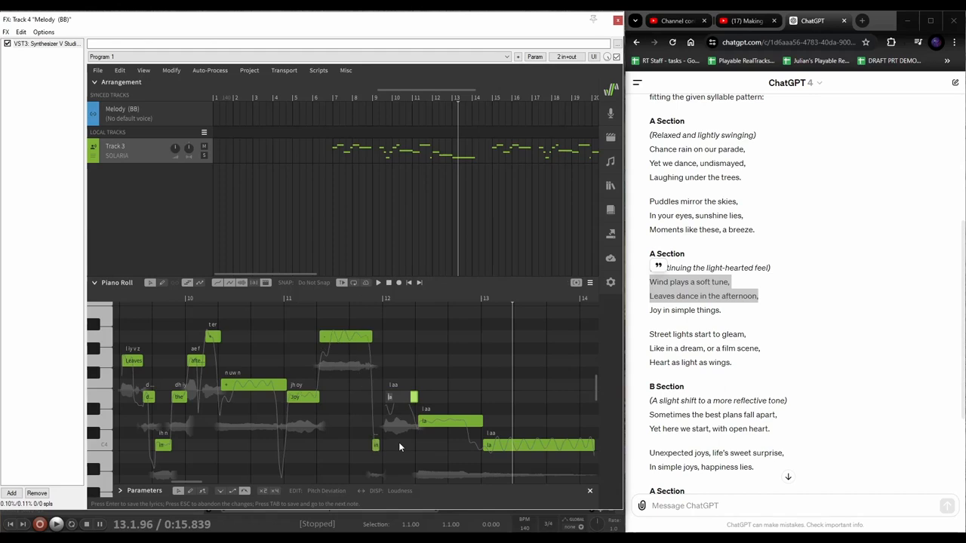
# Enter "simple" on the fourth note, "+" on the fifth and "things" on the long last note of the third phrase
pyautogui.write('simple')
pyautogui.press('Tab')
pyautogui.write('+')
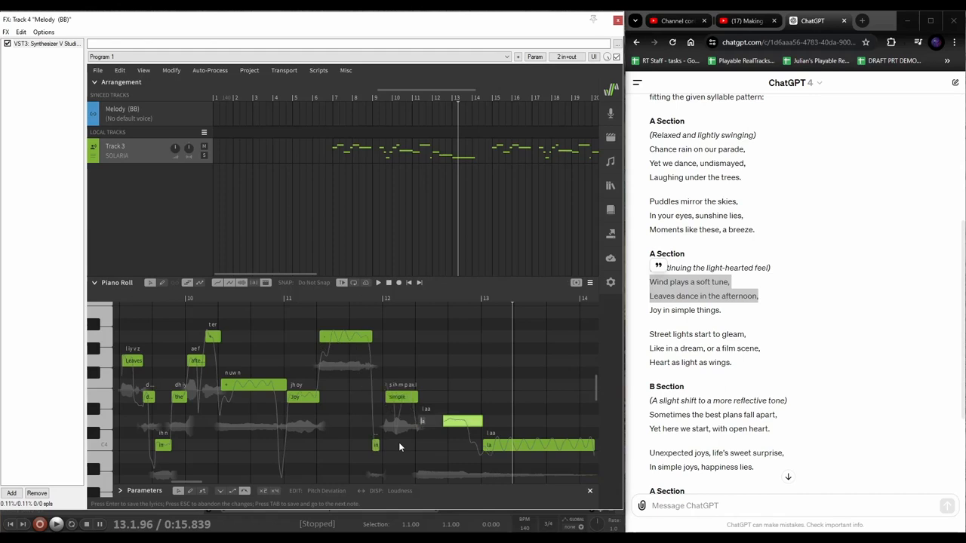
pyautogui.press('Tab')
pyautogui.write('things')
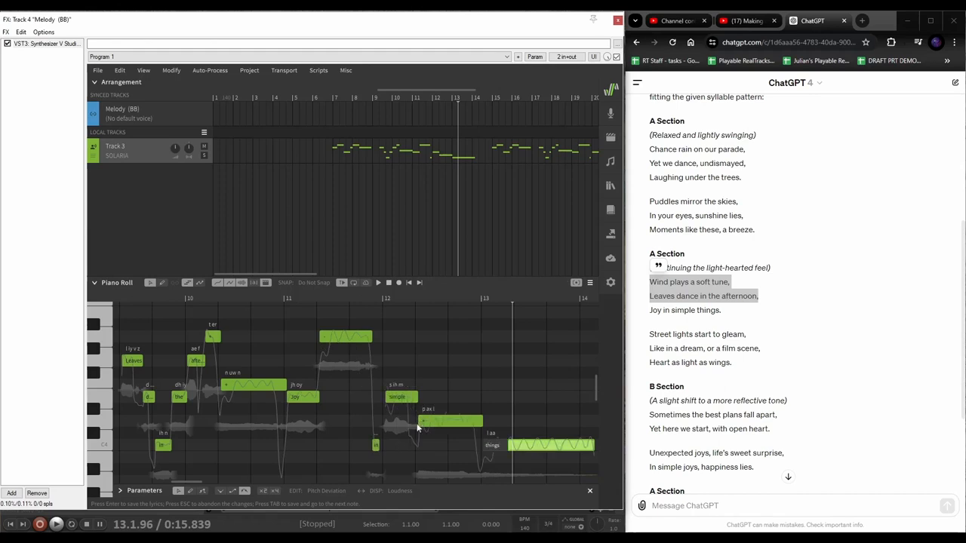
pyautogui.click(430, 387)
# Play back the beginning of the first phrase from shortly before bar 7 to check the pronunciation of "Wind"
pyautogui.hscroll(-5, 480, 304)
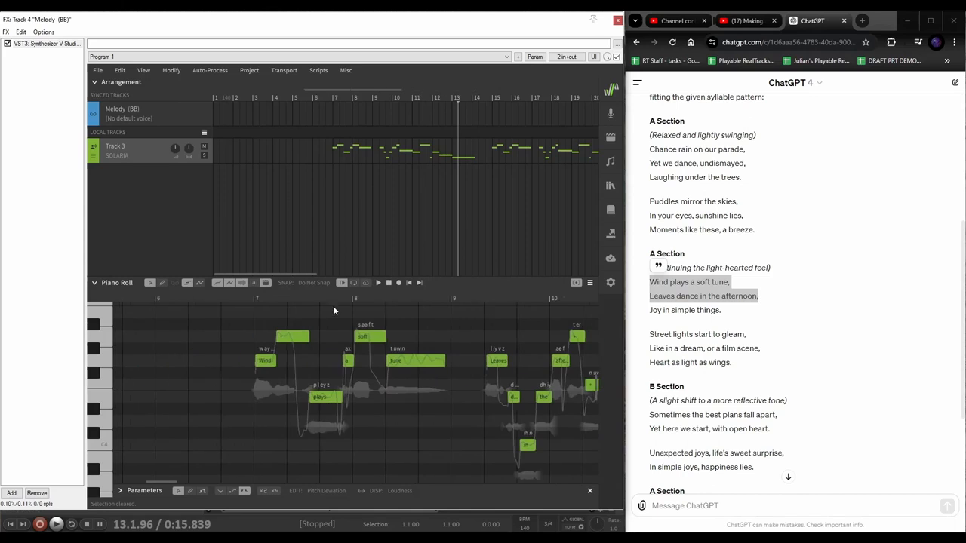
pyautogui.click(218, 297)
pyautogui.press('space')
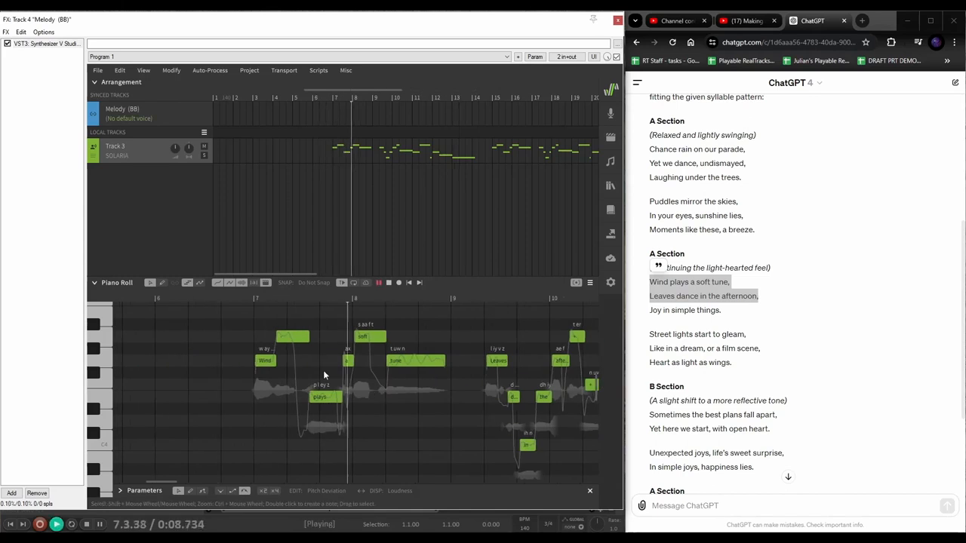
pyautogui.press('space')
# Select the "Wind" note, open the Dictionary and create a new dictionary named "test"
pyautogui.doubleClick(264, 361)
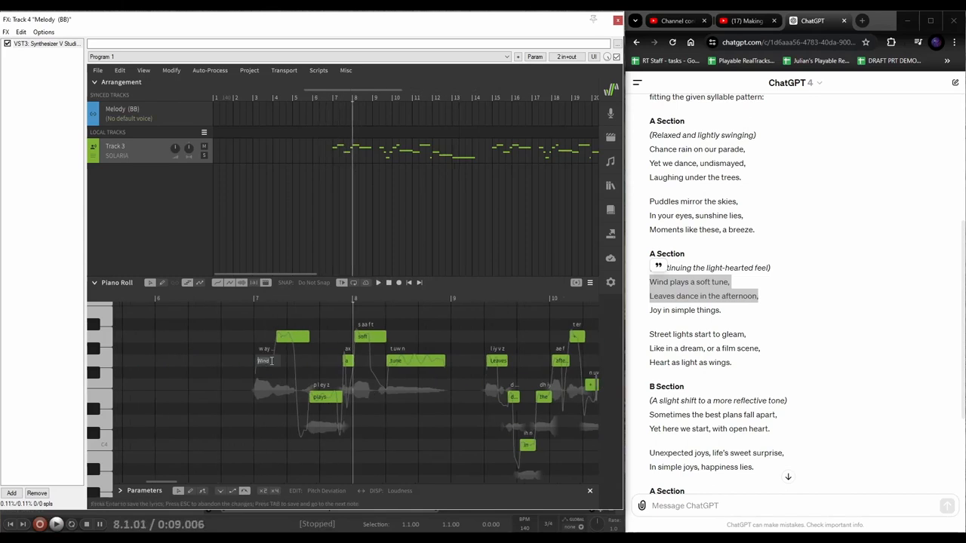
pyautogui.click(272, 361)
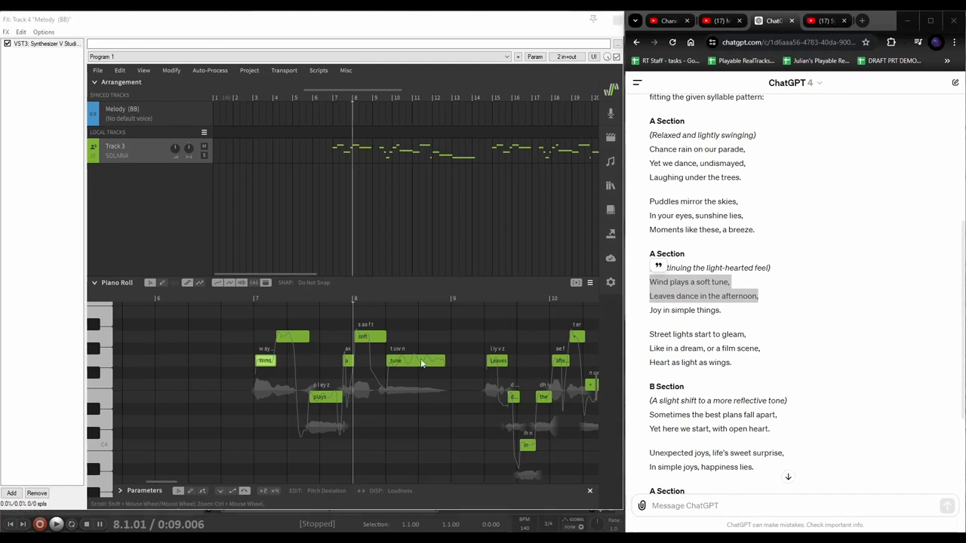
pyautogui.click(265, 362)
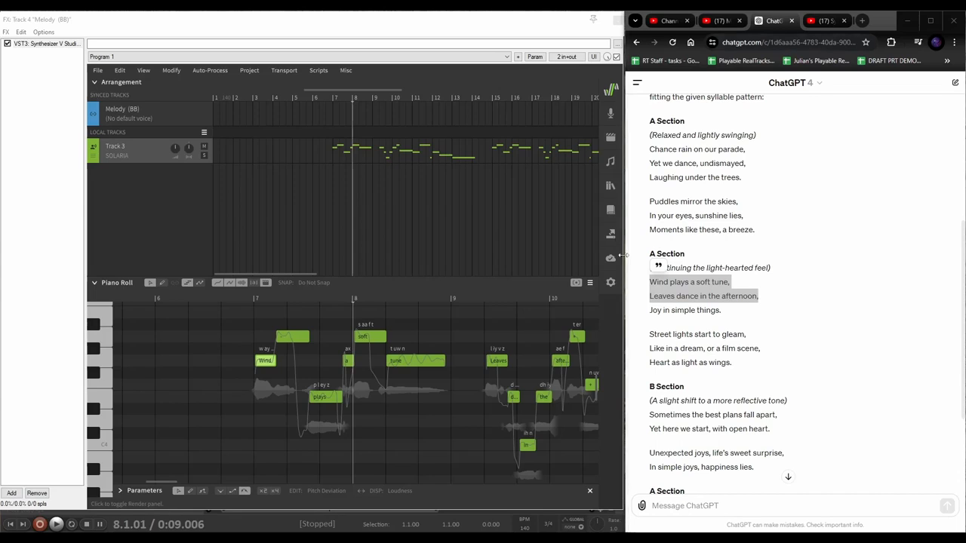
pyautogui.click(612, 236)
pyautogui.click(611, 211)
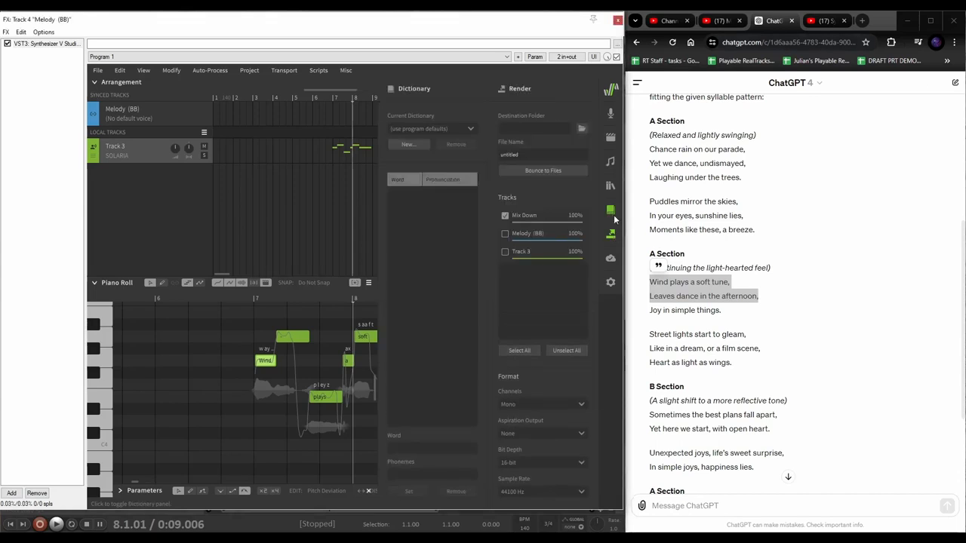
pyautogui.click(612, 236)
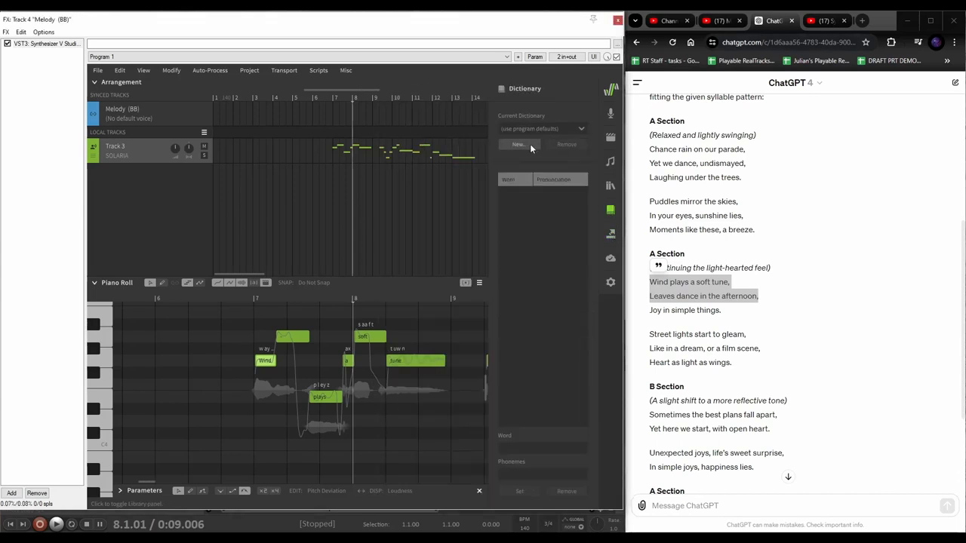
pyautogui.click(529, 143)
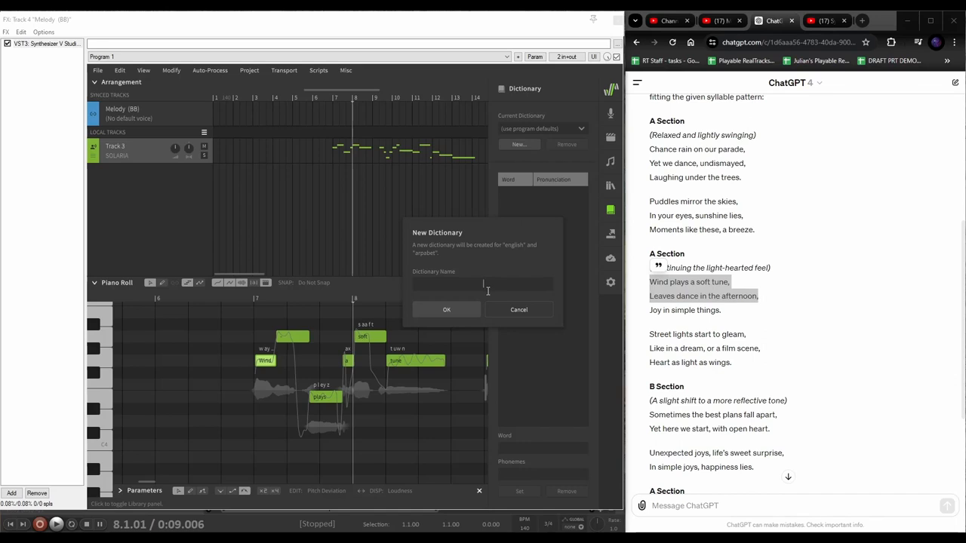
pyautogui.click(451, 310)
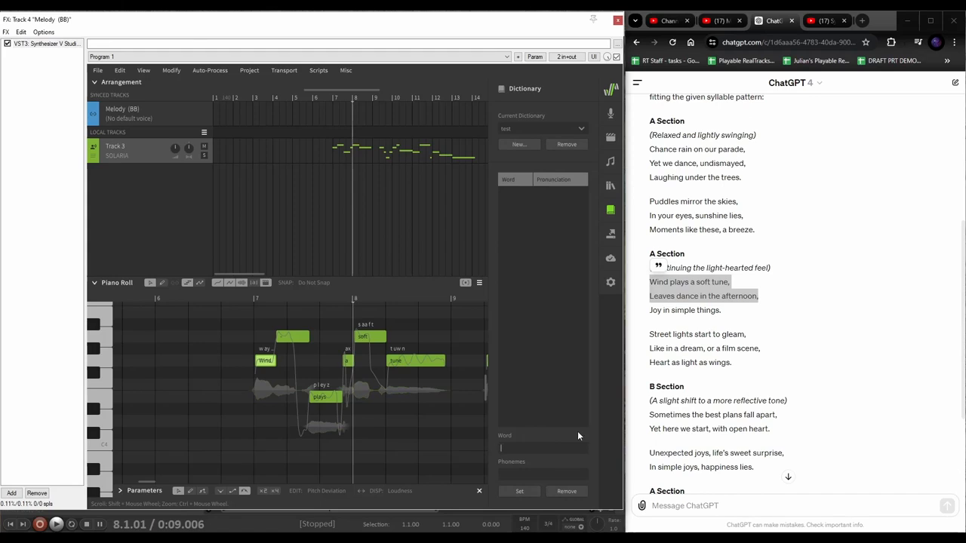
# Look up the phonemes of "wind" and "shin" in the dictionary's word entry
pyautogui.write('wind')
pyautogui.moveTo(520, 475); pyautogui.dragTo(498, 474)
pyautogui.doubleClick(267, 360)
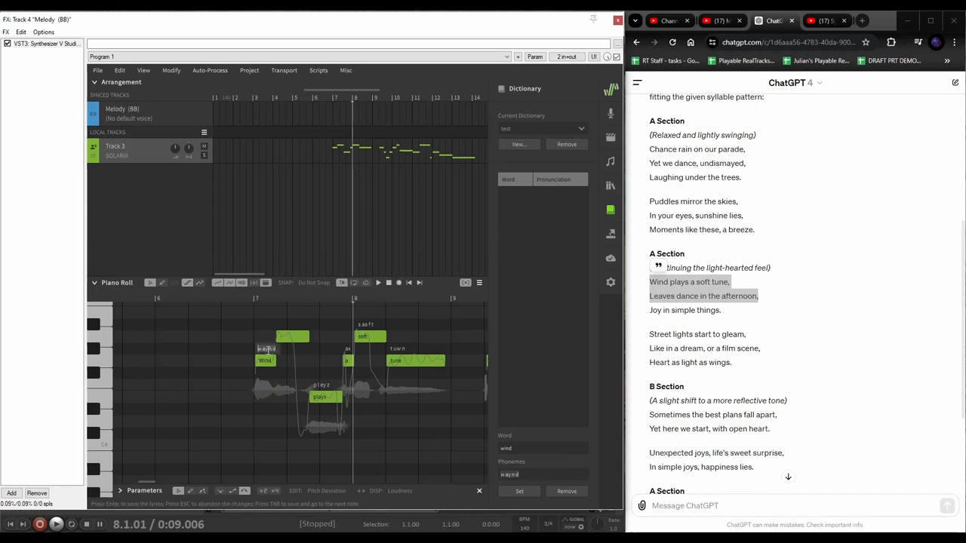
pyautogui.click(527, 451)
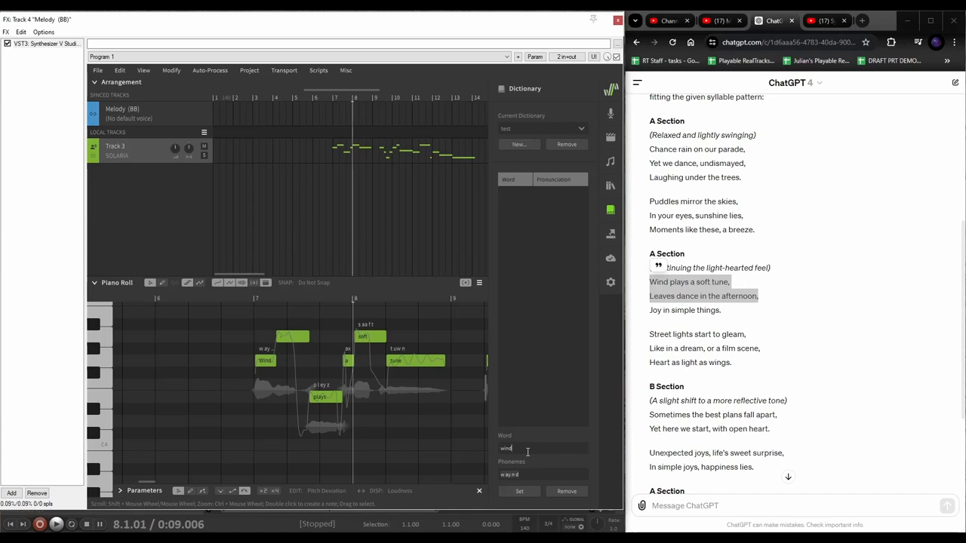
pyautogui.press('BackSpace')
pyautogui.press('BackSpace')
pyautogui.write('shin')
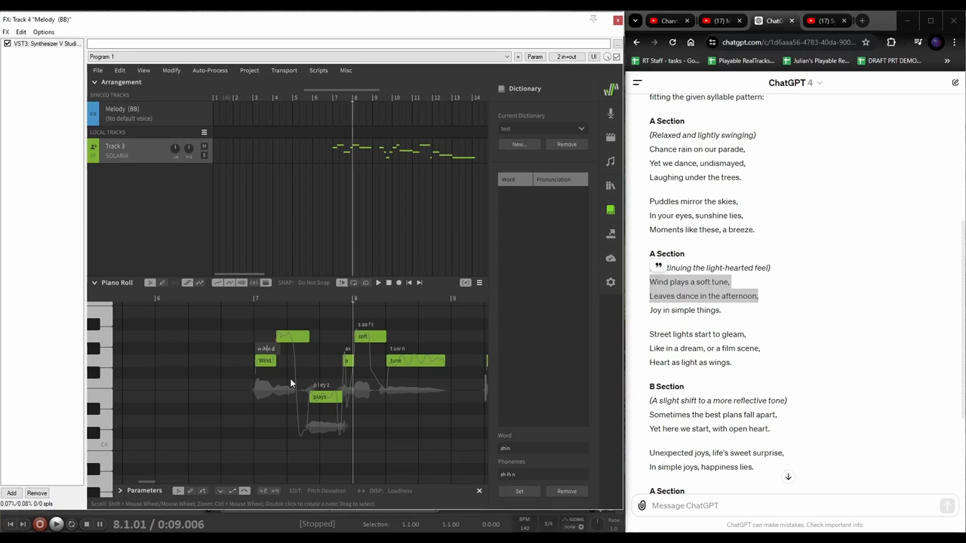
# Set the phonemes of the "Wind" note to "w ih n d" and play back the start of the first phrase
pyautogui.click(230, 298)
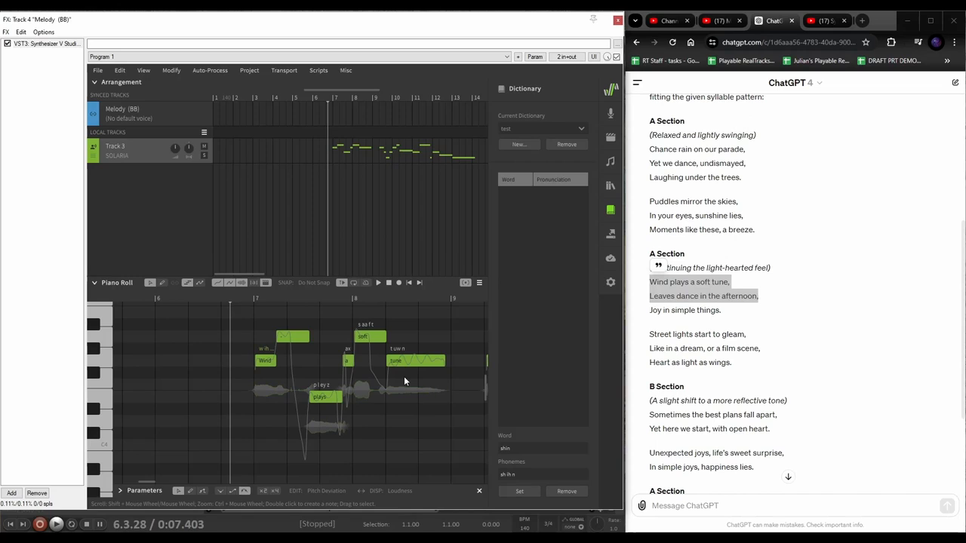
pyautogui.press('space')
pyautogui.press('space')
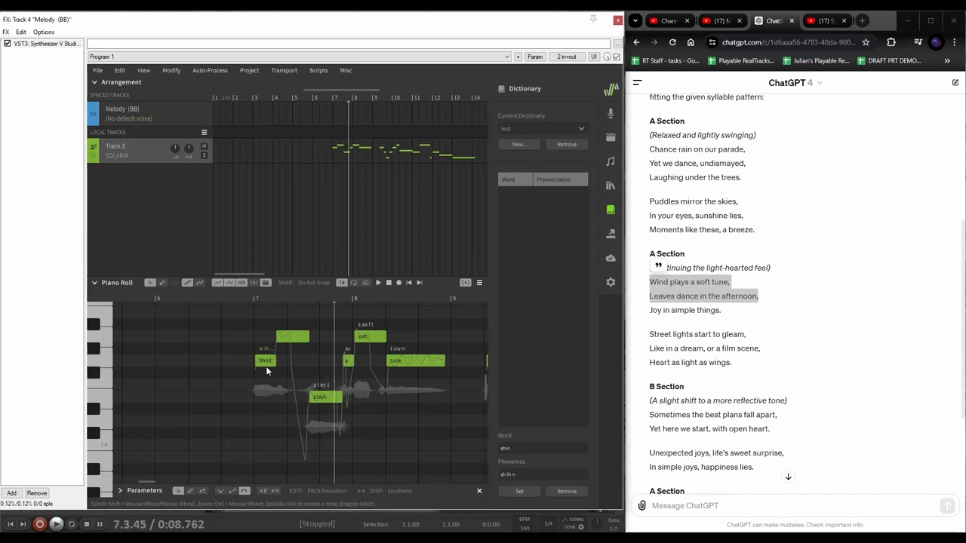
# Extend the end of the "Wind" note slightly into the following note, close the Dictionary and replay the first phrase
pyautogui.moveTo(276, 362); pyautogui.dragTo(282, 363)
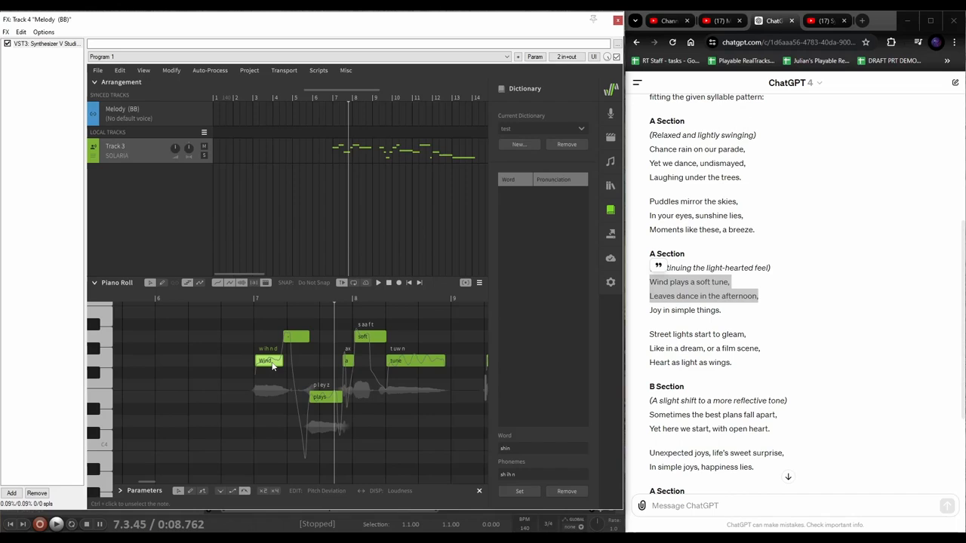
pyautogui.click(610, 210)
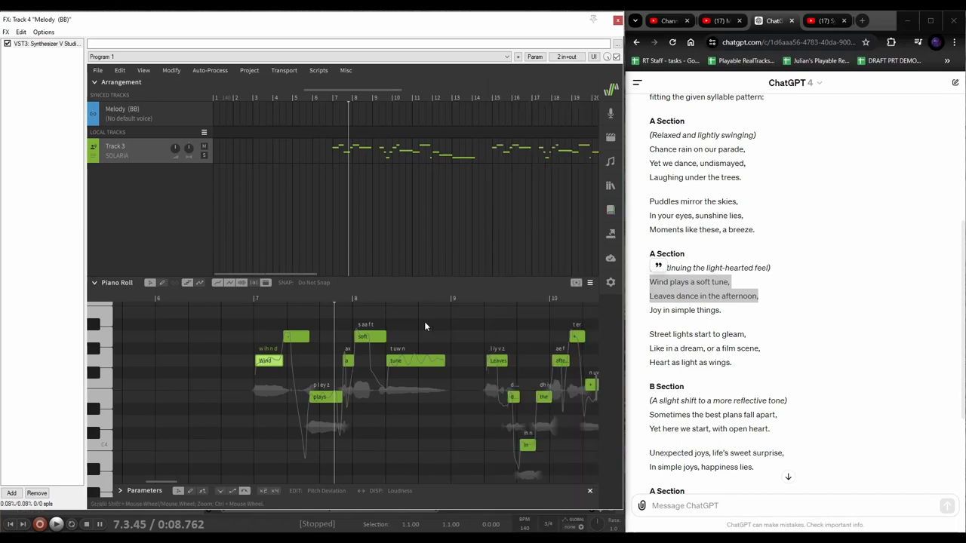
pyautogui.click(220, 297)
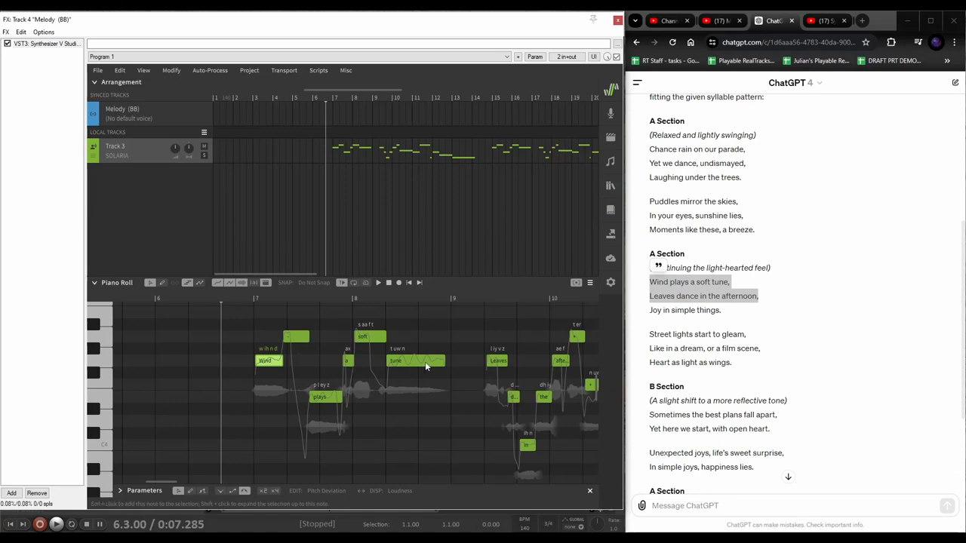
pyautogui.press('space')
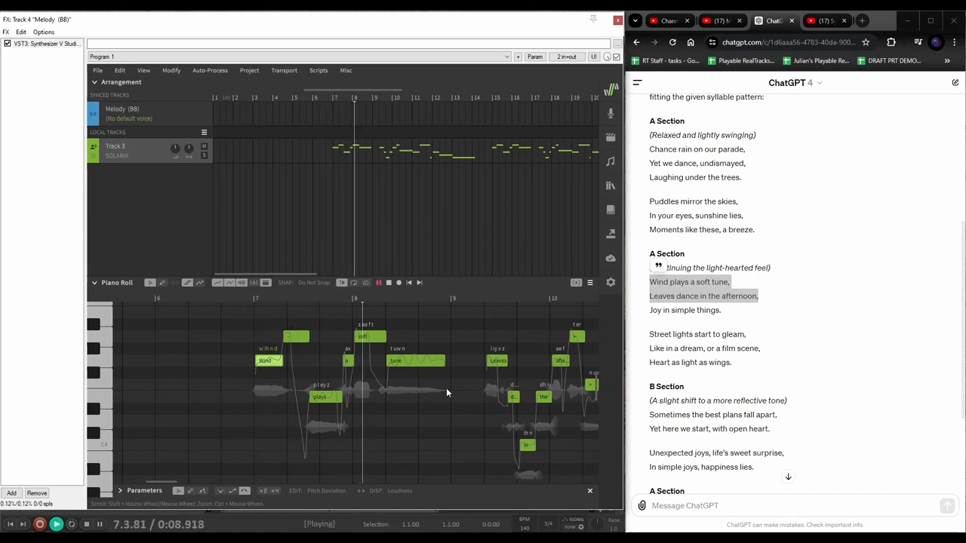
pyautogui.press('space')
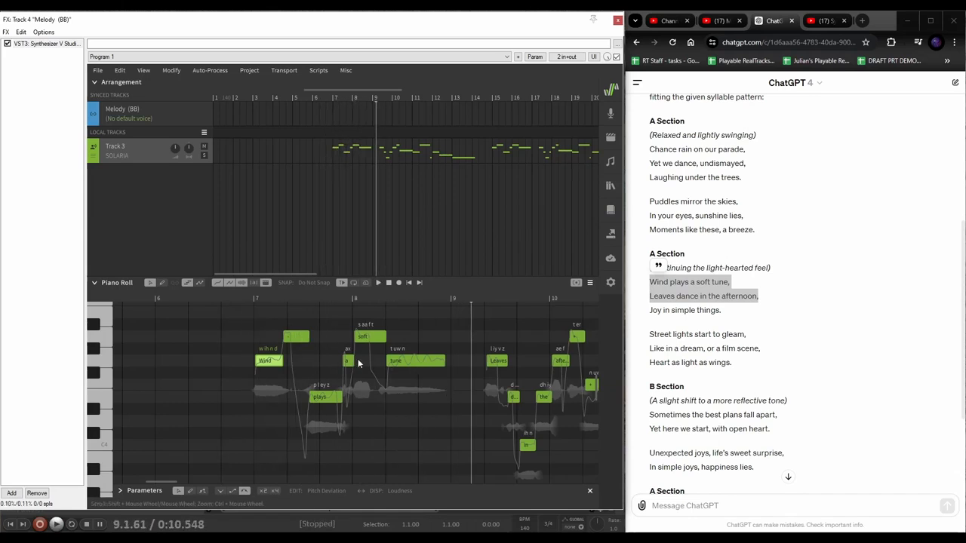
# Move the start of the "a" note before "soft" slightly earlier, and play back the melody through the second phrase
pyautogui.moveTo(344, 362); pyautogui.dragTo(336, 364)
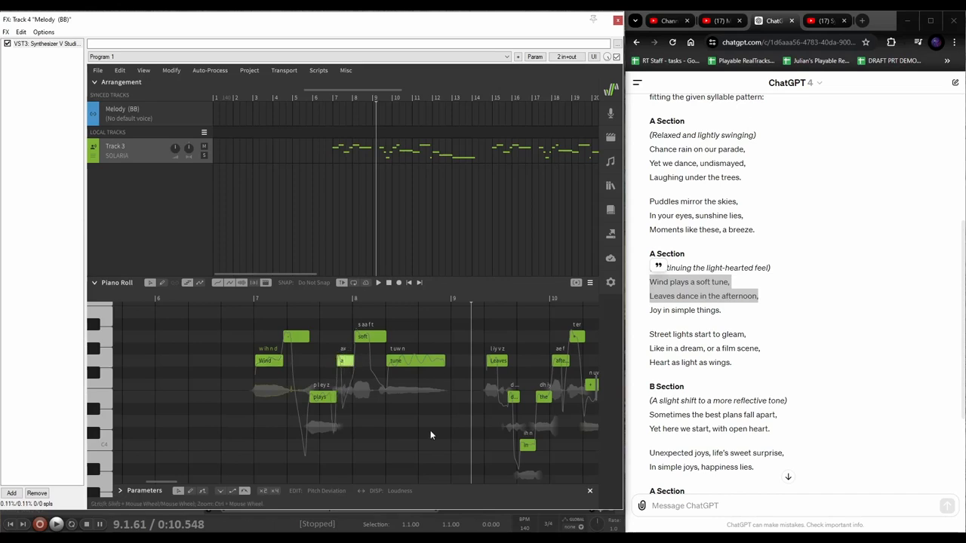
pyautogui.hscroll(3, 432, 392)
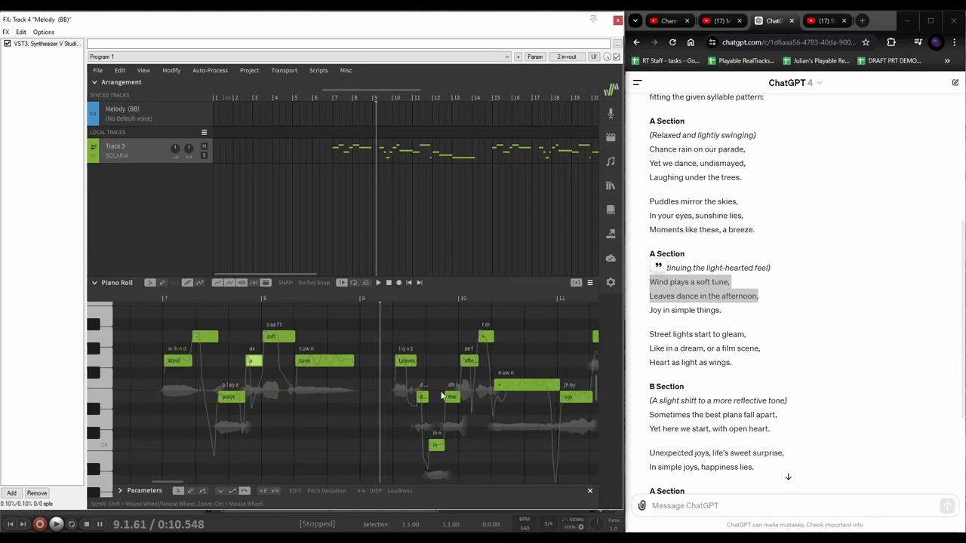
pyautogui.click(190, 299)
pyautogui.press('space')
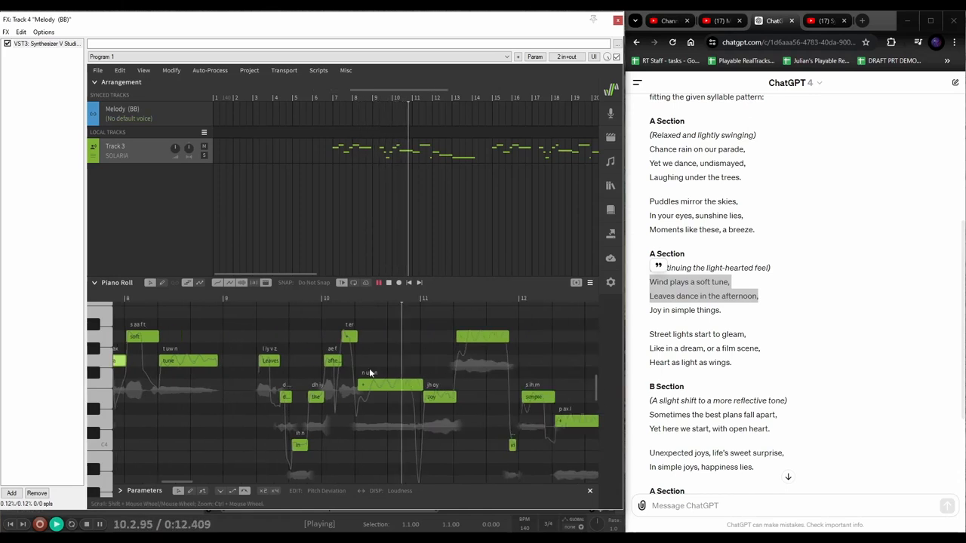
pyautogui.press('space')
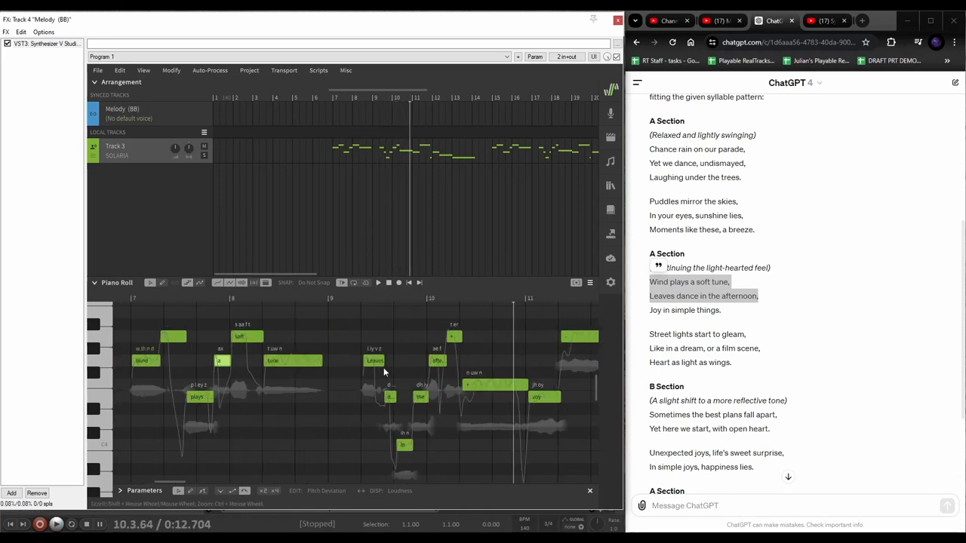
# Play back the vocal from the "tune" note, and again from the "plays" note, through the end of "Leaves dance in the afternoon"
pyautogui.click(290, 298)
pyautogui.press('space')
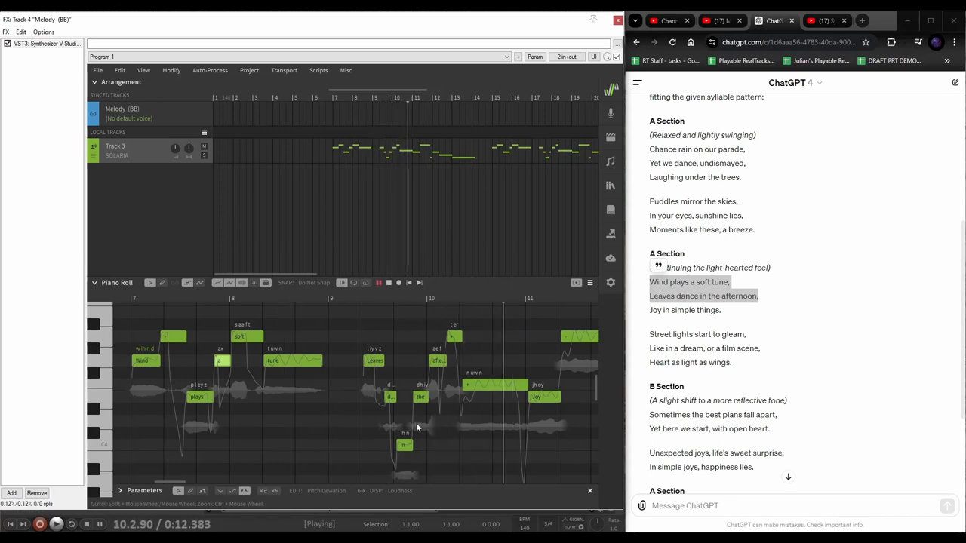
pyautogui.press('space')
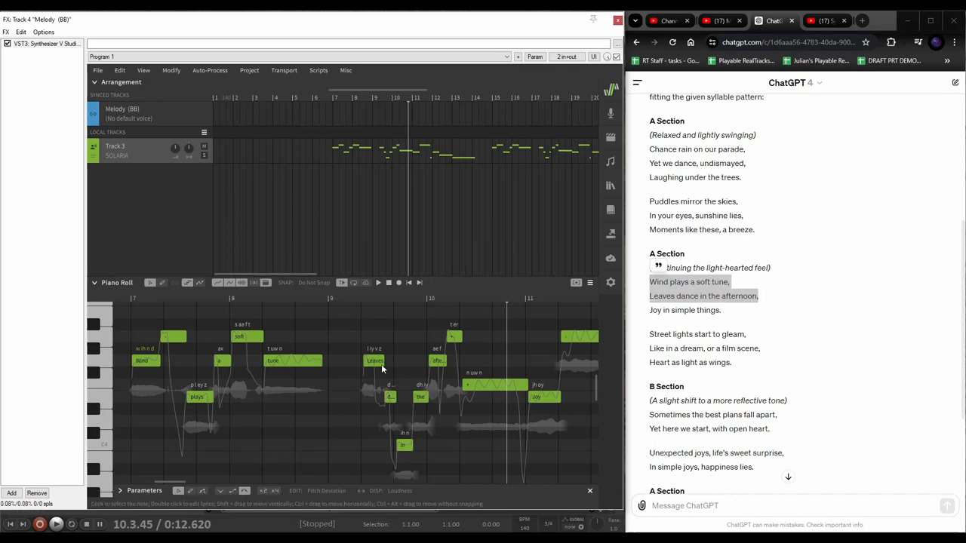
pyautogui.click(188, 299)
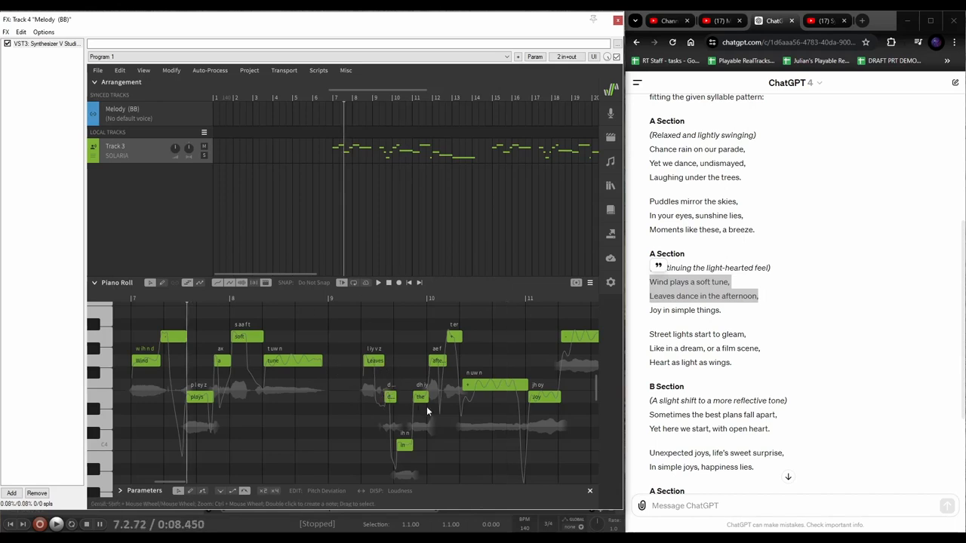
pyautogui.press('space')
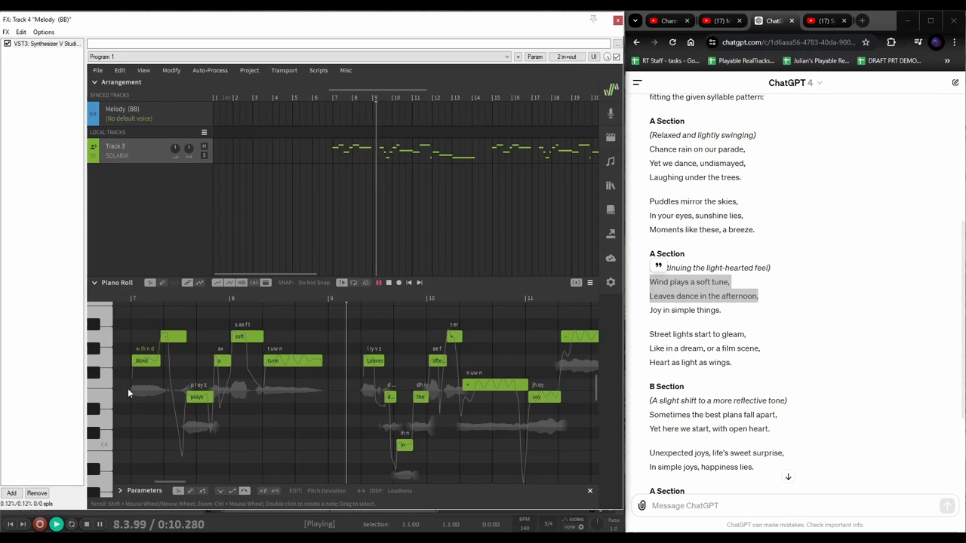
pyautogui.press('space')
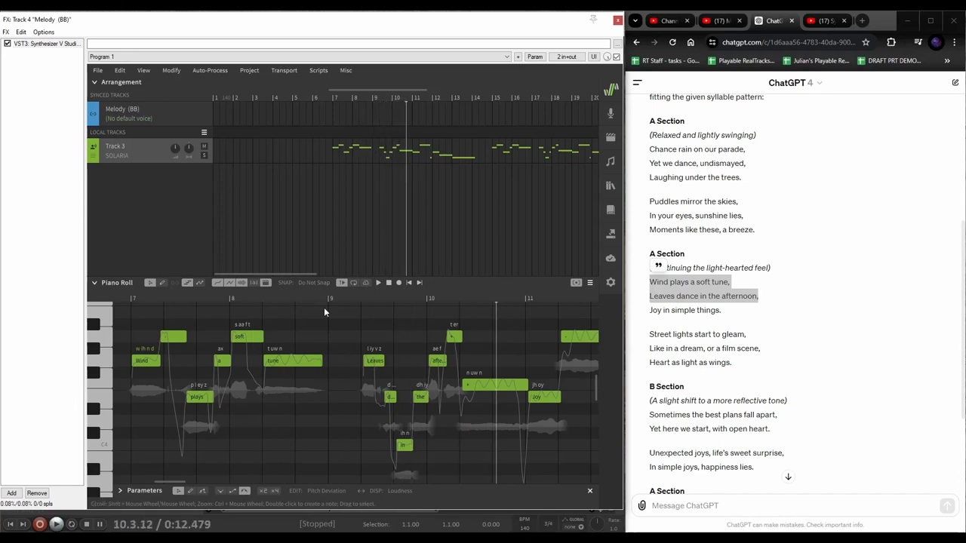
# Move the "Leaves" note earlier, start "dance" slightly earlier, extend "Leaves" up to the start of "dance", and replay the second phrase
pyautogui.moveTo(371, 361); pyautogui.dragTo(350, 368)
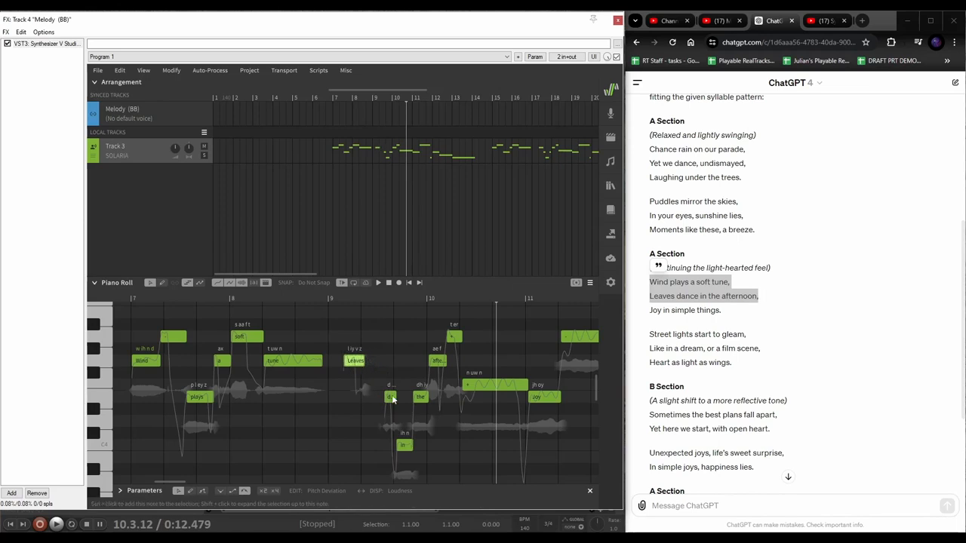
pyautogui.click(385, 397)
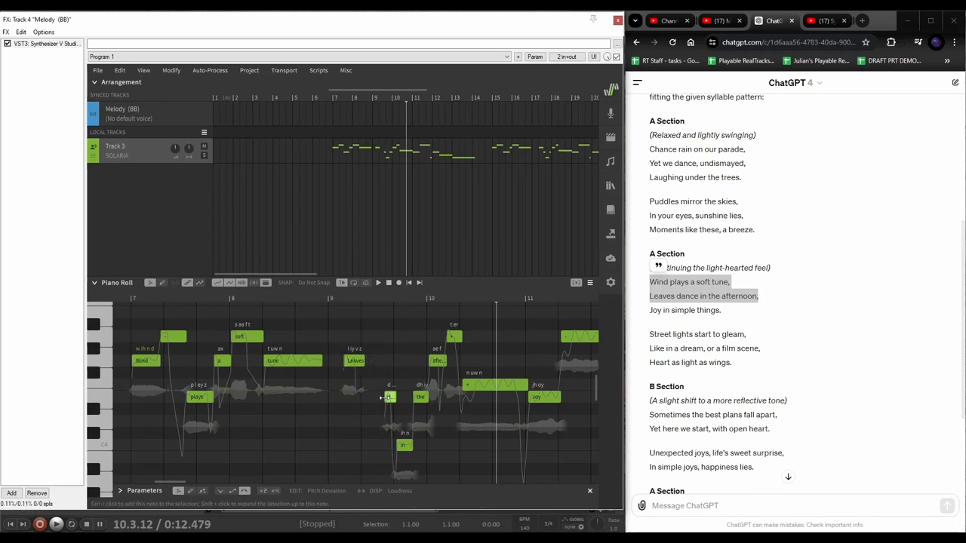
pyautogui.moveTo(383, 399); pyautogui.dragTo(378, 398)
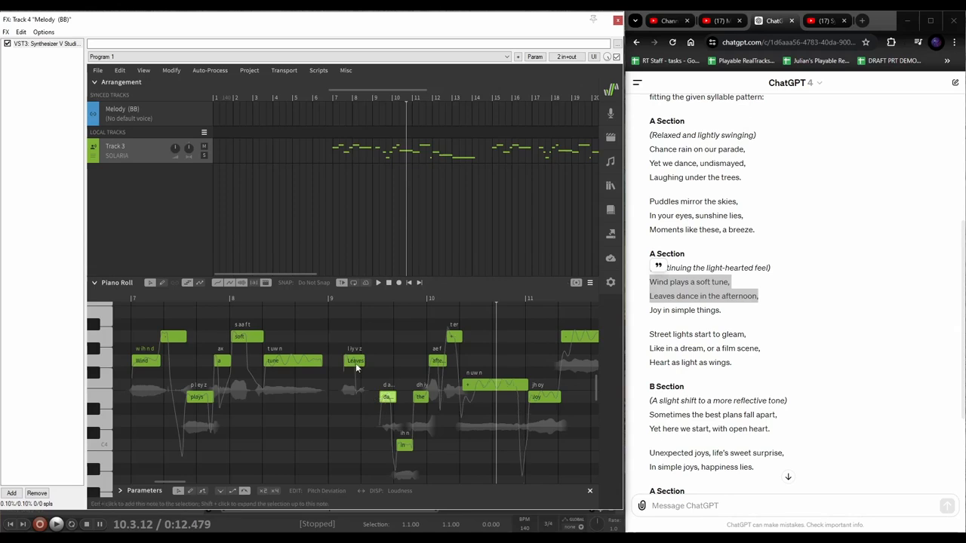
pyautogui.click(365, 366)
pyautogui.moveTo(365, 366); pyautogui.dragTo(379, 366)
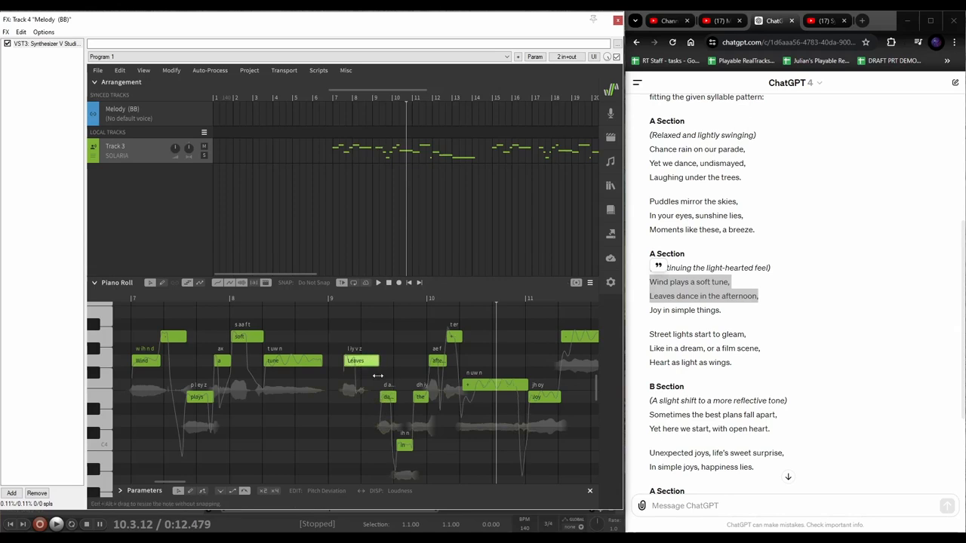
pyautogui.click(283, 300)
pyautogui.press('space')
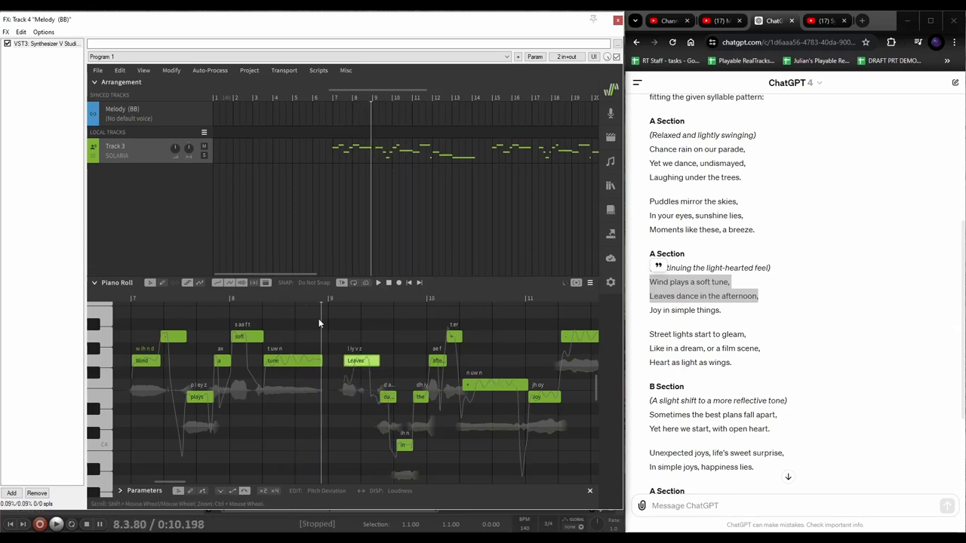
pyautogui.press('space')
pyautogui.press('space')
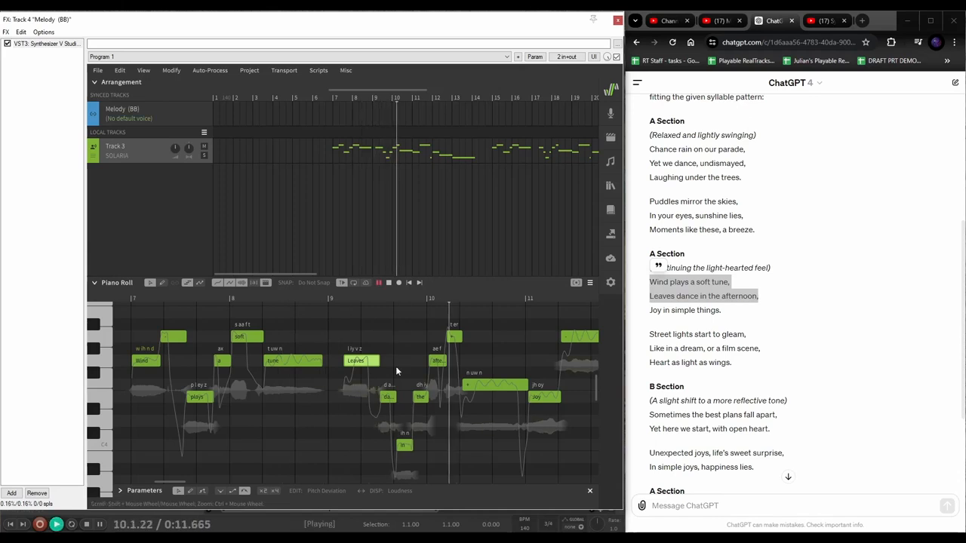
pyautogui.press('space')
# Extend the start of the "dance" note earlier into the "Leaves" note and replay the second phrase
pyautogui.click(381, 396)
pyautogui.moveTo(377, 396); pyautogui.dragTo(358, 400)
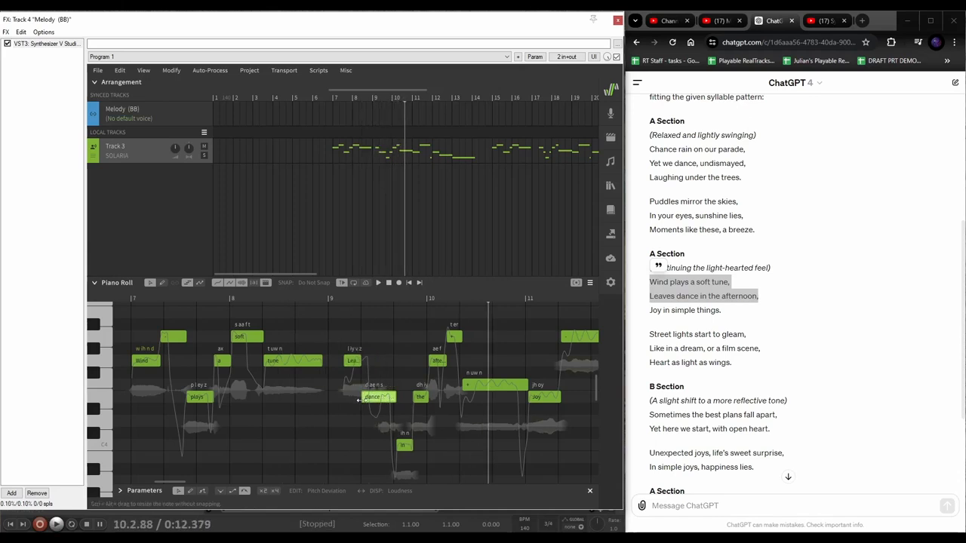
pyautogui.press('space')
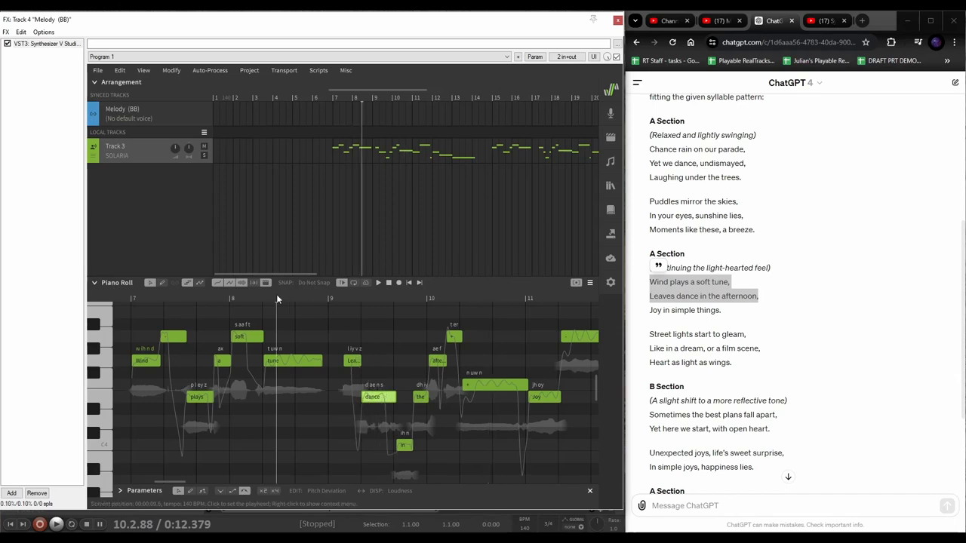
pyautogui.click(299, 297)
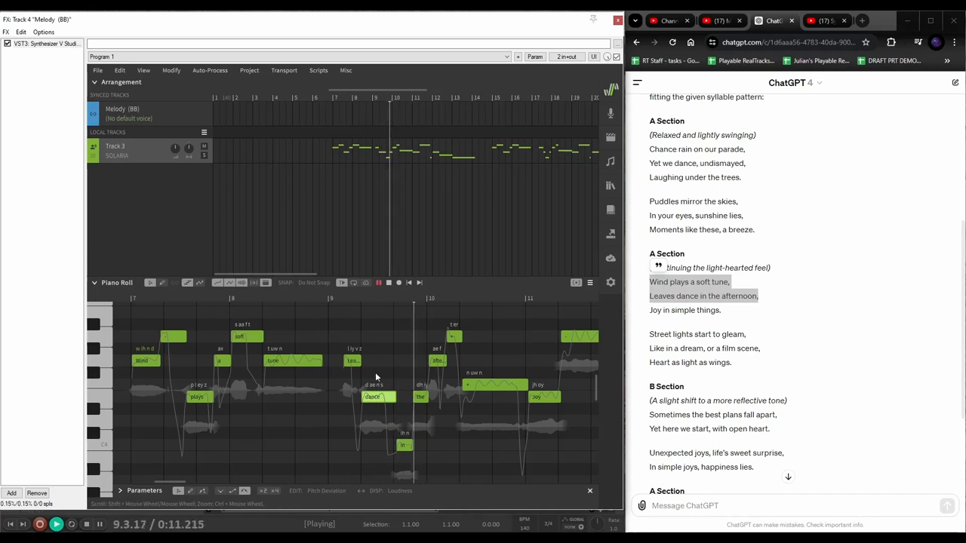
pyautogui.press('space')
# Shift the start of "dance" slightly later, lengthen "Leaves" to meet it, and replay the second phrase
pyautogui.moveTo(361, 399); pyautogui.dragTo(370, 399)
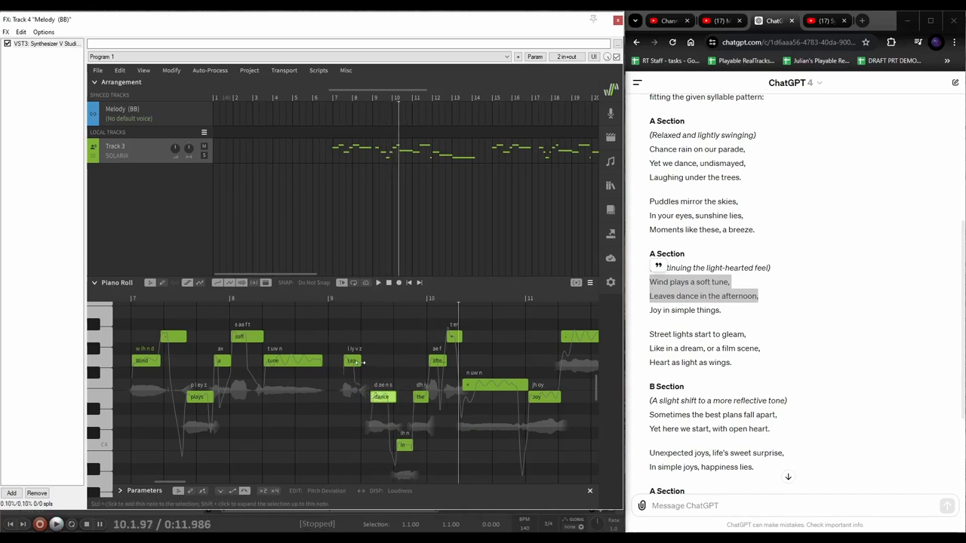
pyautogui.moveTo(361, 364); pyautogui.dragTo(369, 369)
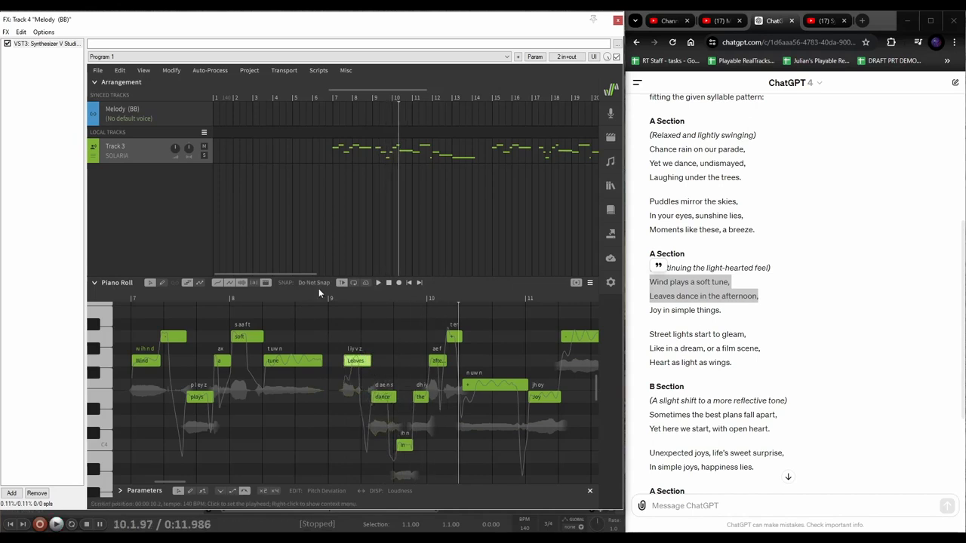
pyautogui.press('space')
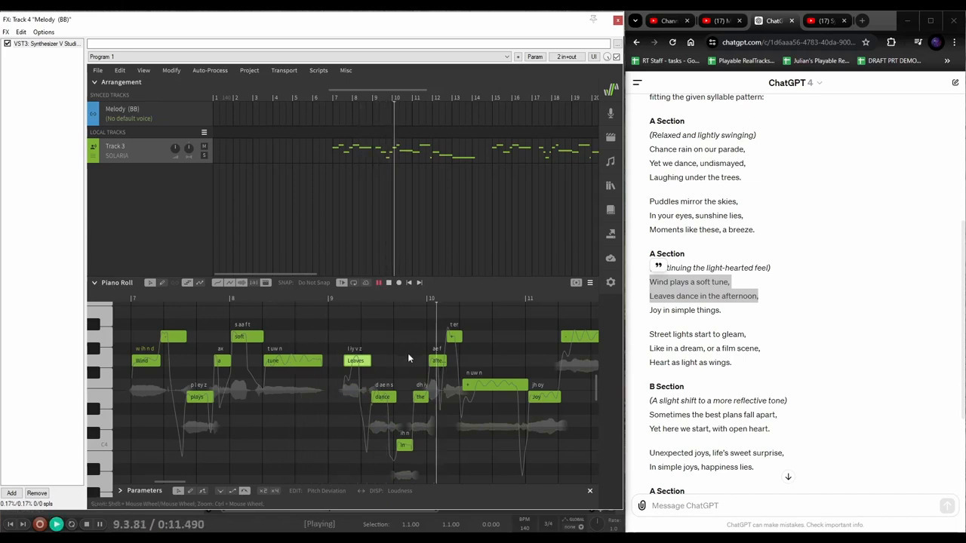
pyautogui.press('space')
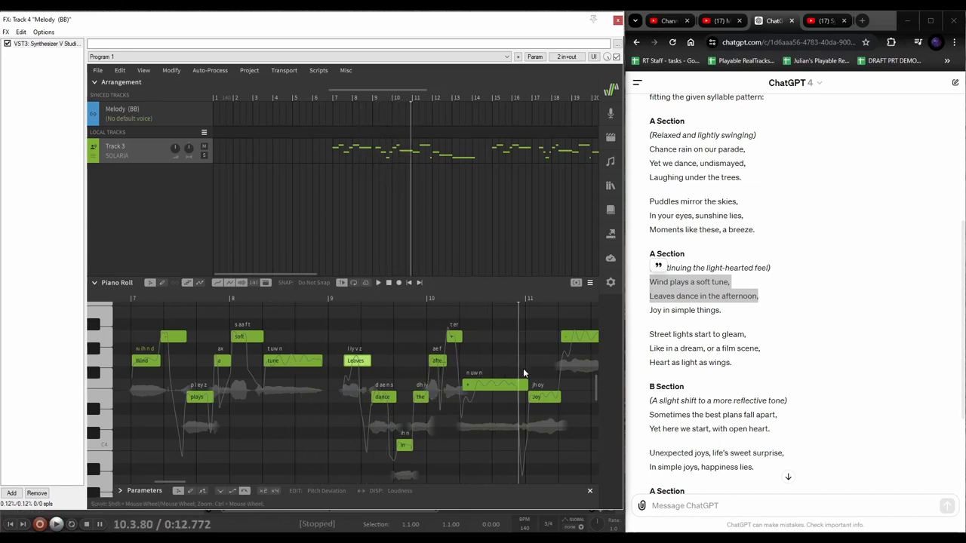
pyautogui.hscroll(5, 477, 359)
pyautogui.scroll(-1, 475, 374)
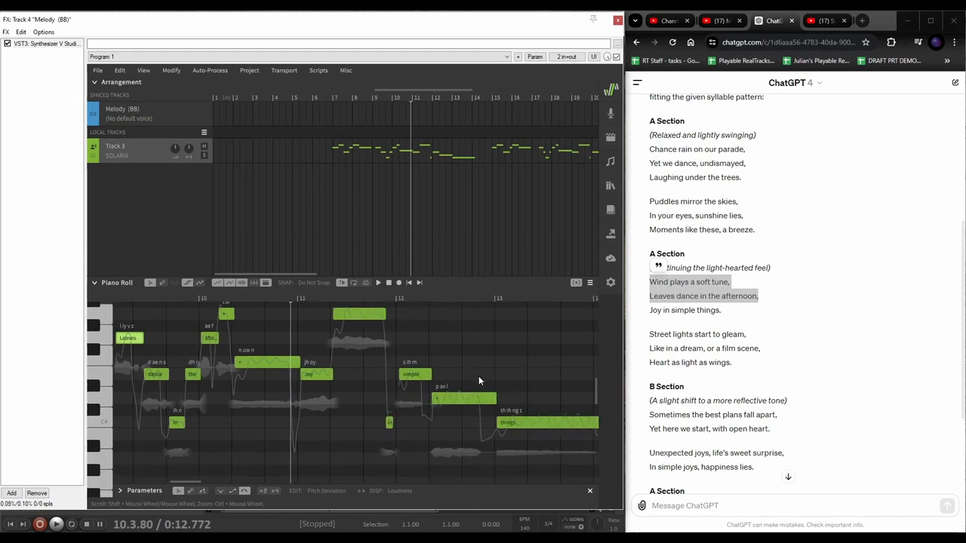
pyautogui.scroll(1, 479, 381)
pyautogui.hscroll(-2, 483, 383)
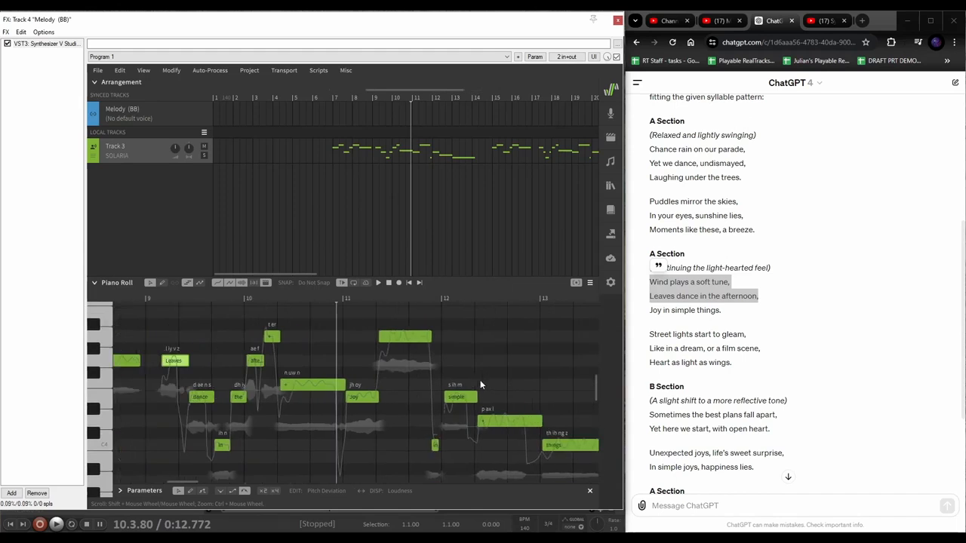
pyautogui.hscroll(-3, 480, 380)
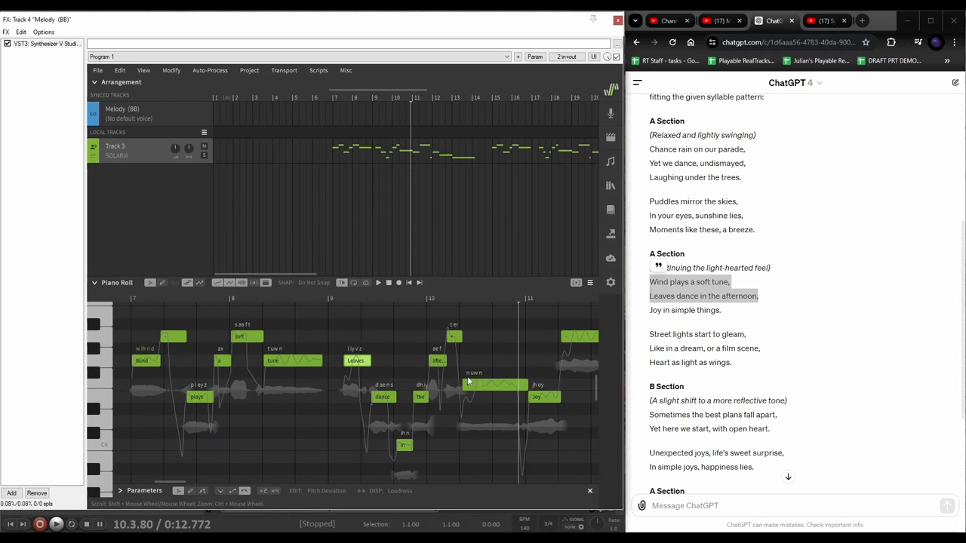
pyautogui.hscroll(-1, 468, 380)
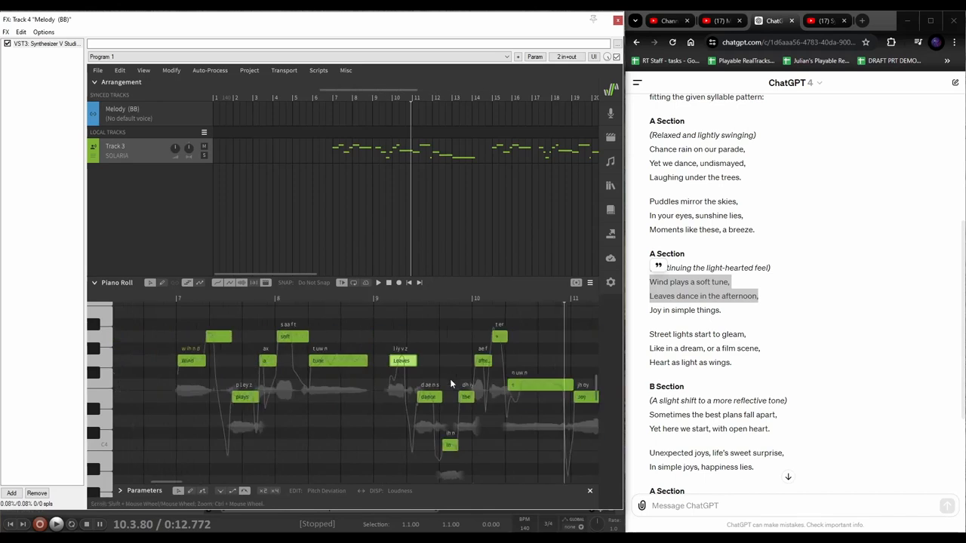
pyautogui.hscroll(2, 250, 377)
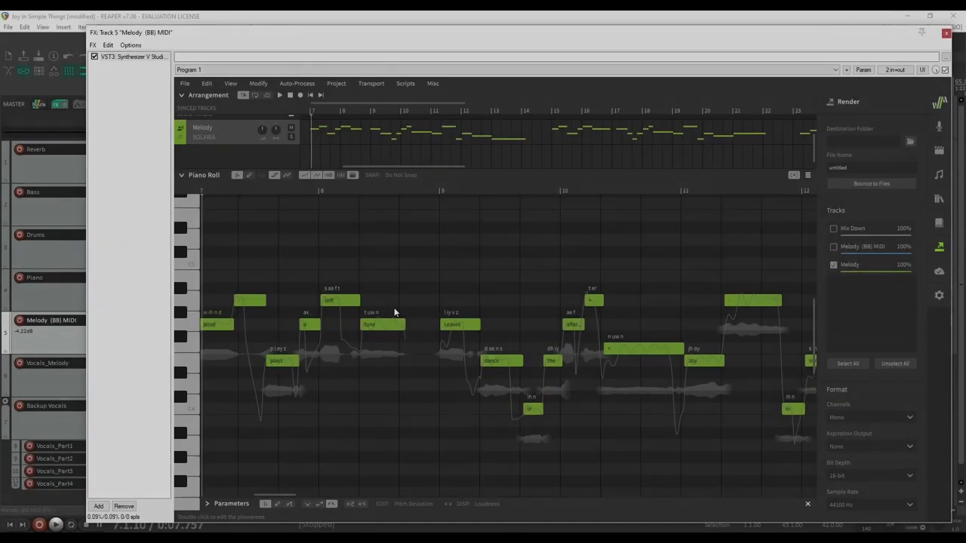
# Review the notes and lyrics of the completed melody from "Wind plays a soft tune" into the B section
pyautogui.hscroll(-3, 412, 338)
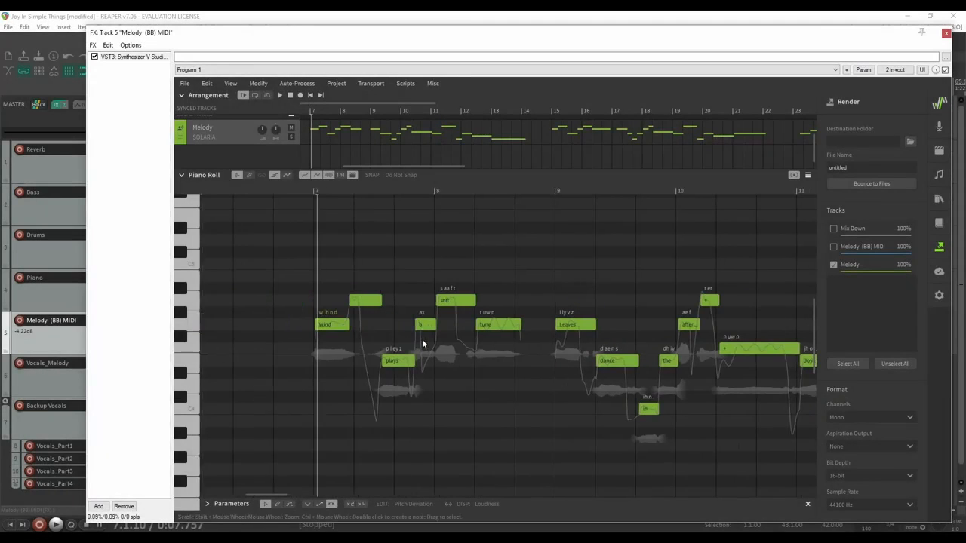
pyautogui.keyDown('ctrl'); pyautogui.scroll(-2, 423, 343); pyautogui.keyUp('ctrl')
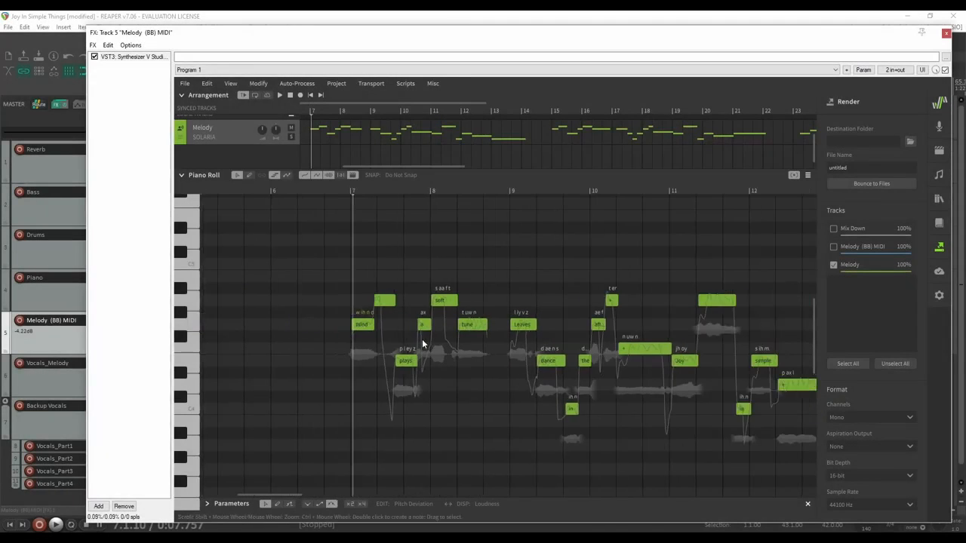
pyautogui.click(368, 191)
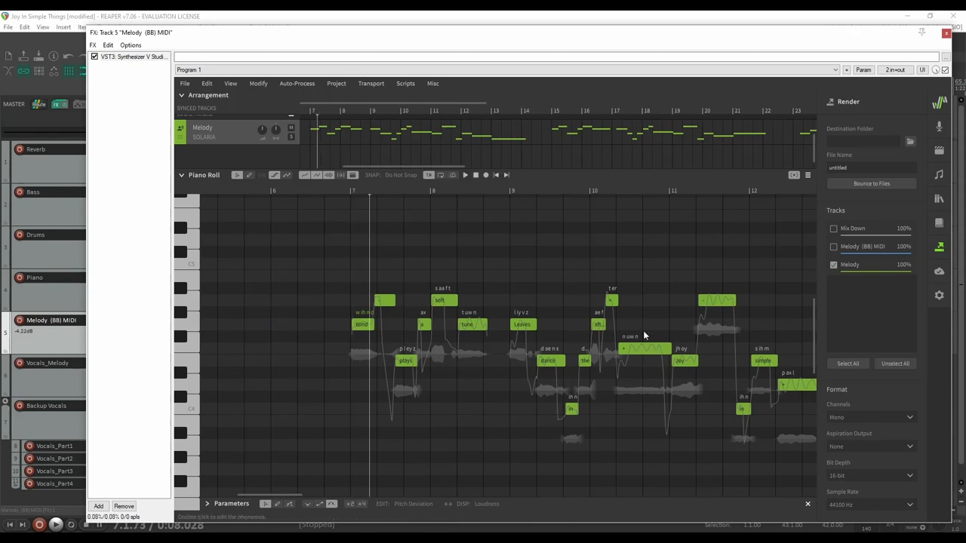
pyautogui.hscroll(10, 642, 330)
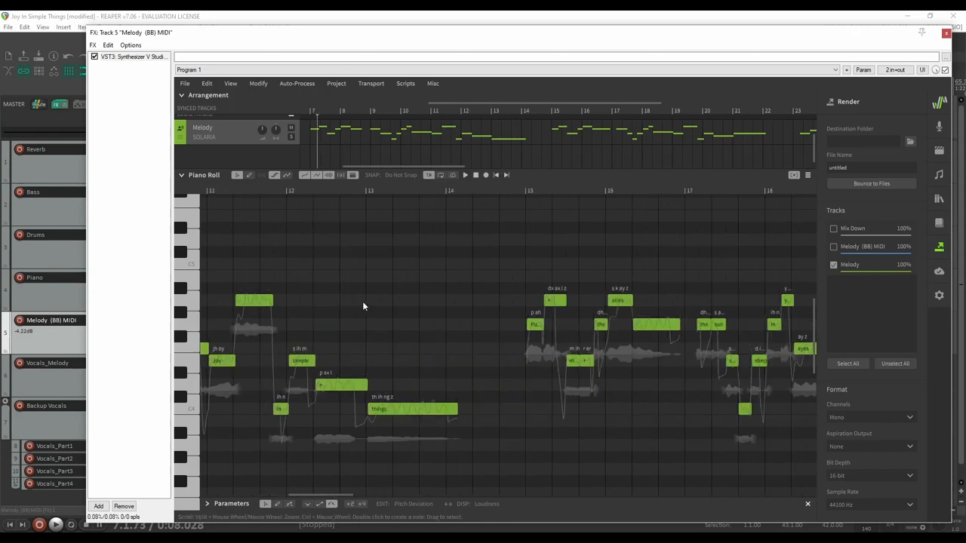
pyautogui.hscroll(6, 602, 320)
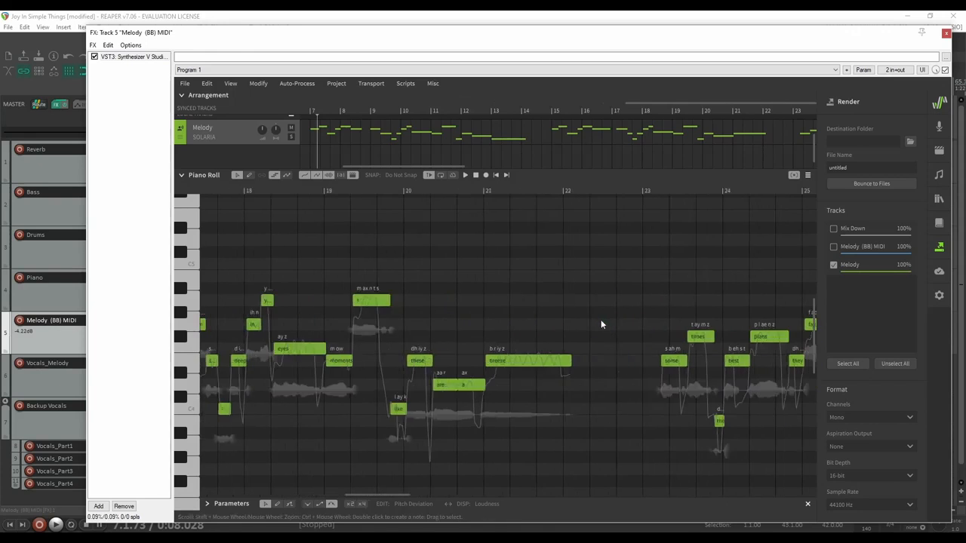
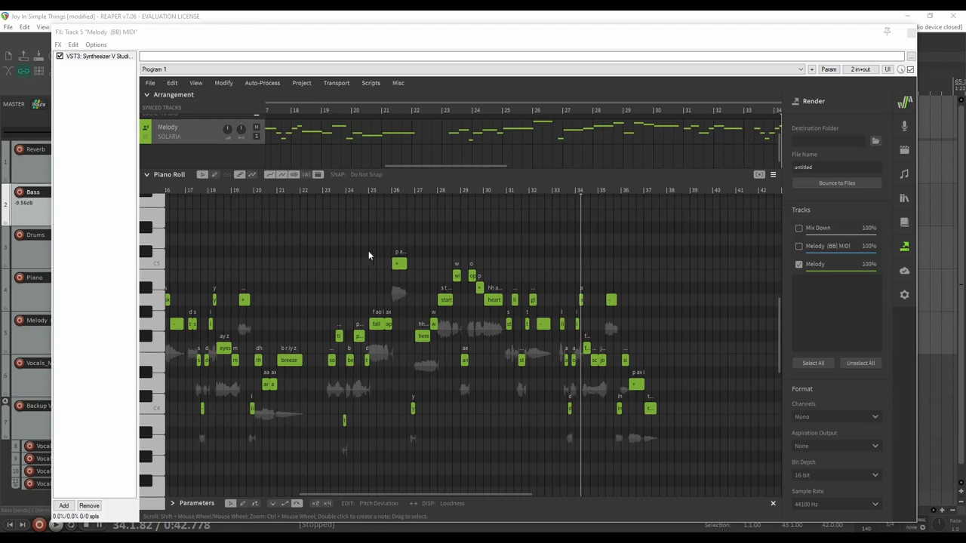
# Export the vocal project as a MIDI file into the Stems folder, with a file name beginning "Joy of Simple"
pyautogui.click(416, 189)
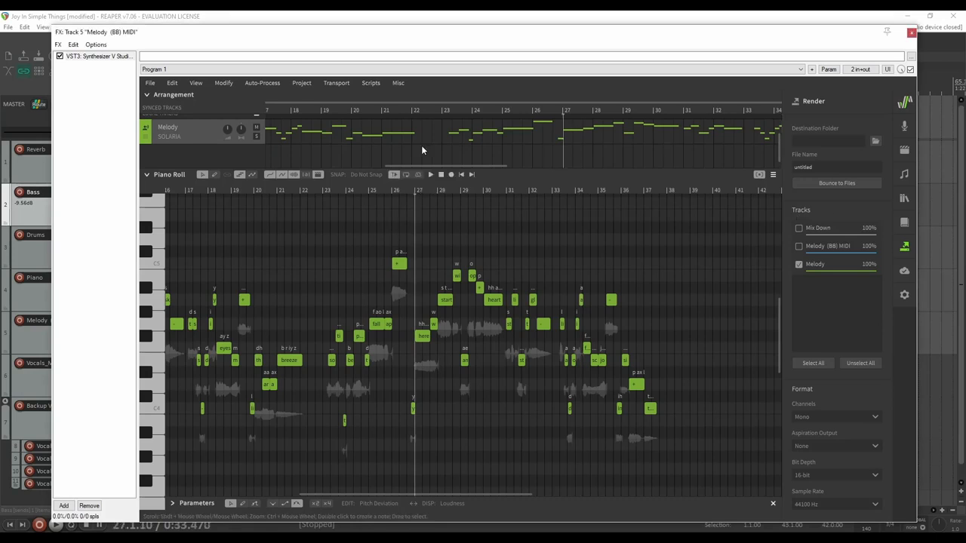
pyautogui.click(220, 83)
pyautogui.moveTo(149, 84)
pyautogui.moveTo(168, 134)
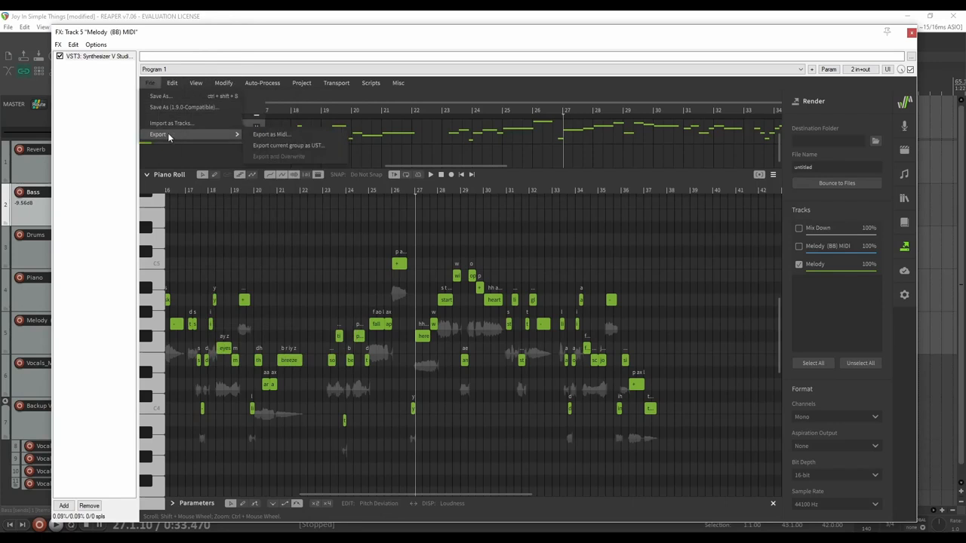
pyautogui.click(280, 135)
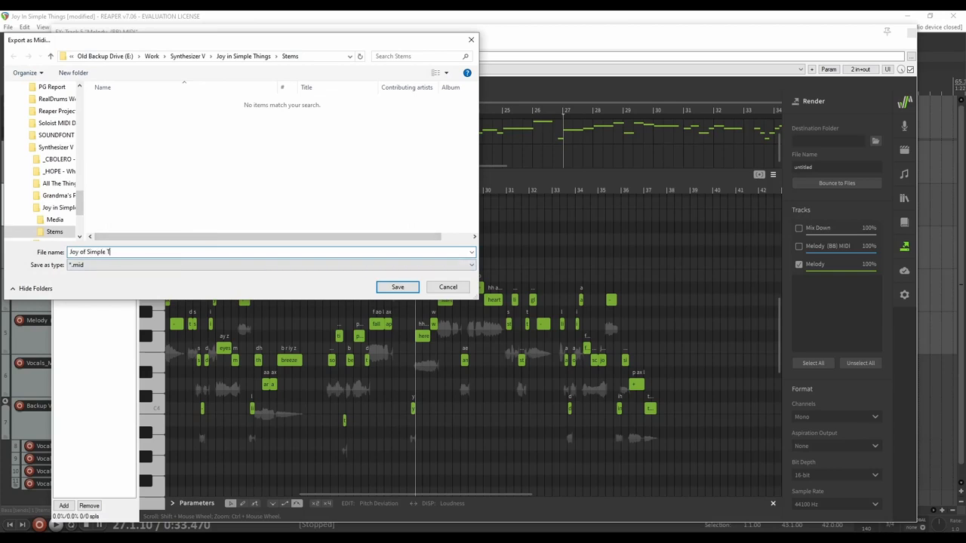
pyautogui.press('Return')
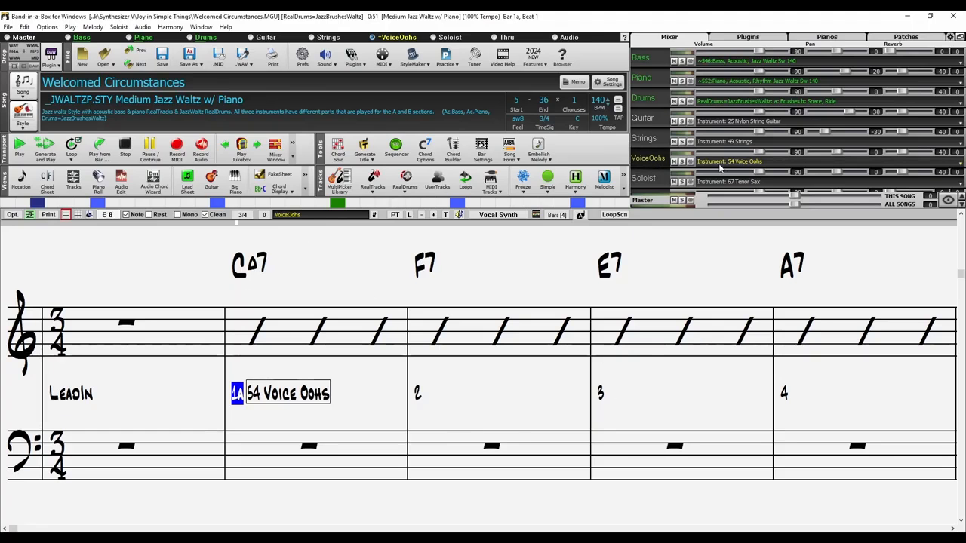
# Erase the existing contents of the VoiceOohs track
pyautogui.rightClick(696, 166)
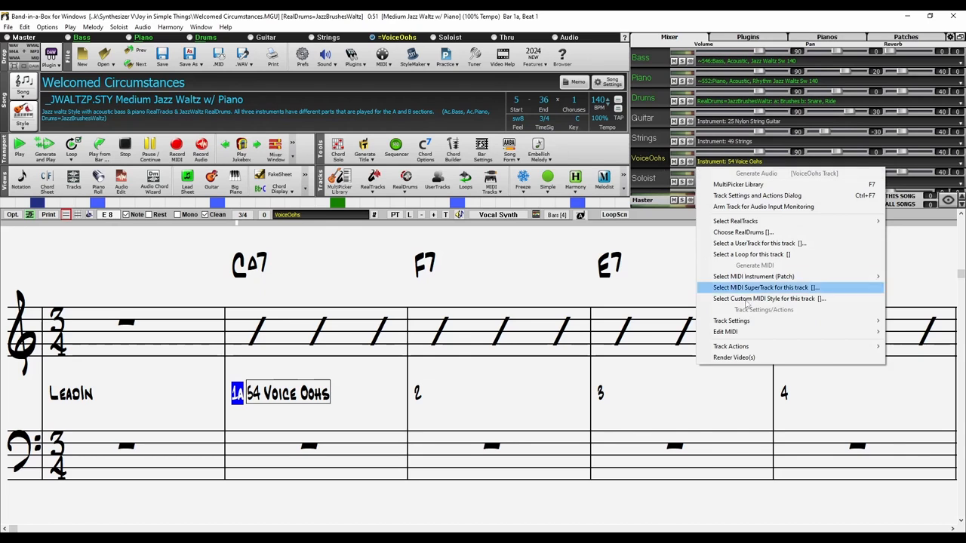
pyautogui.moveTo(738, 348)
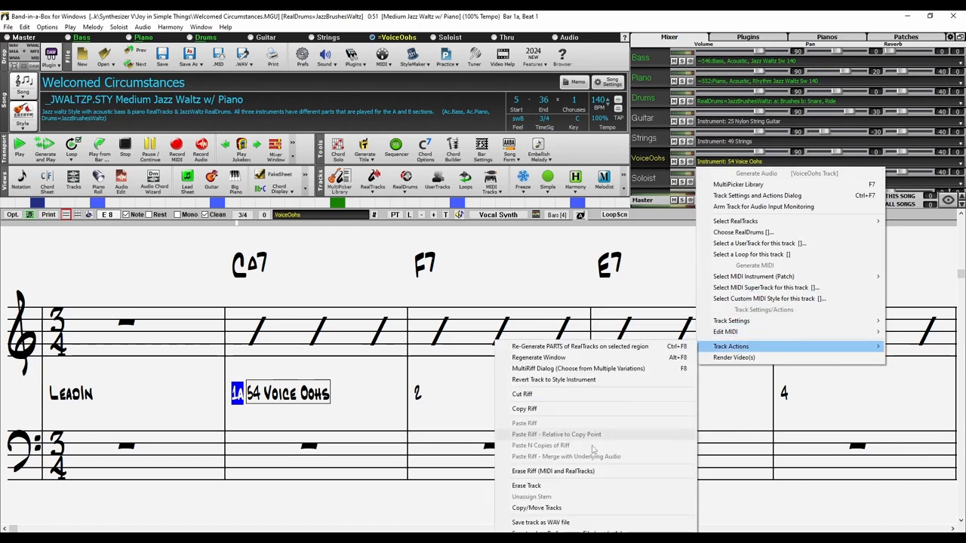
pyautogui.click(529, 485)
pyautogui.click(161, 169)
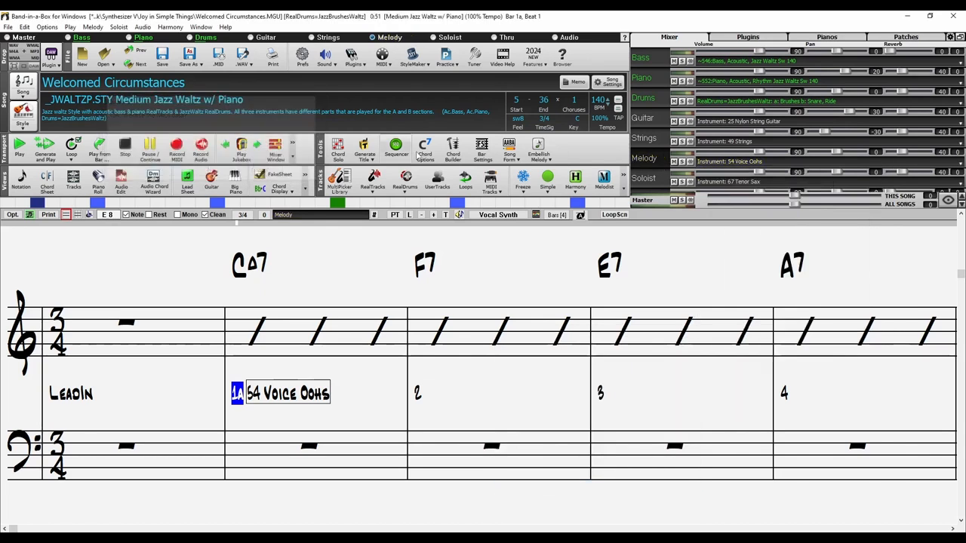
# Import Joy of Simple Things Melody.mid from the Stems folder into the Melody track, including its channel 1 notes and lyrics
pyautogui.click(209, 60)
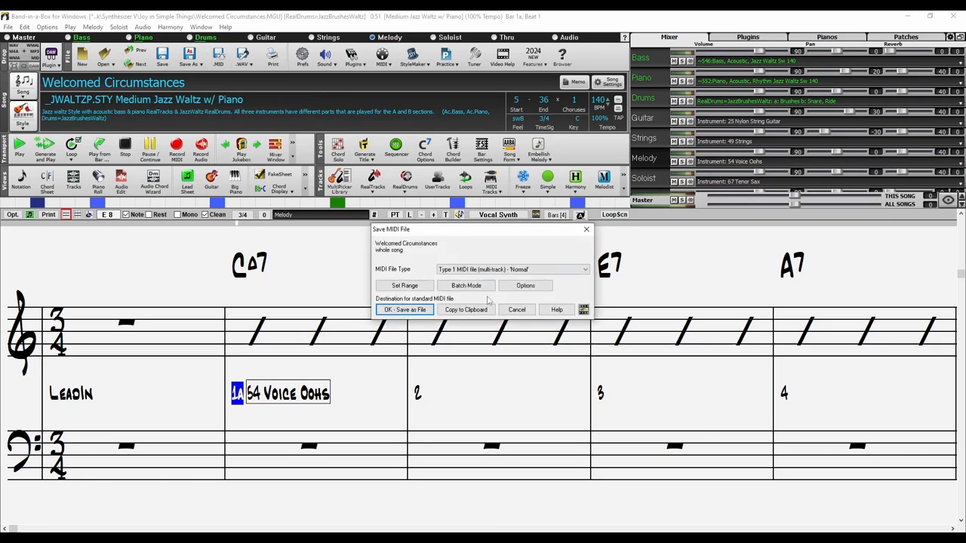
pyautogui.click(586, 228)
pyautogui.click(93, 27)
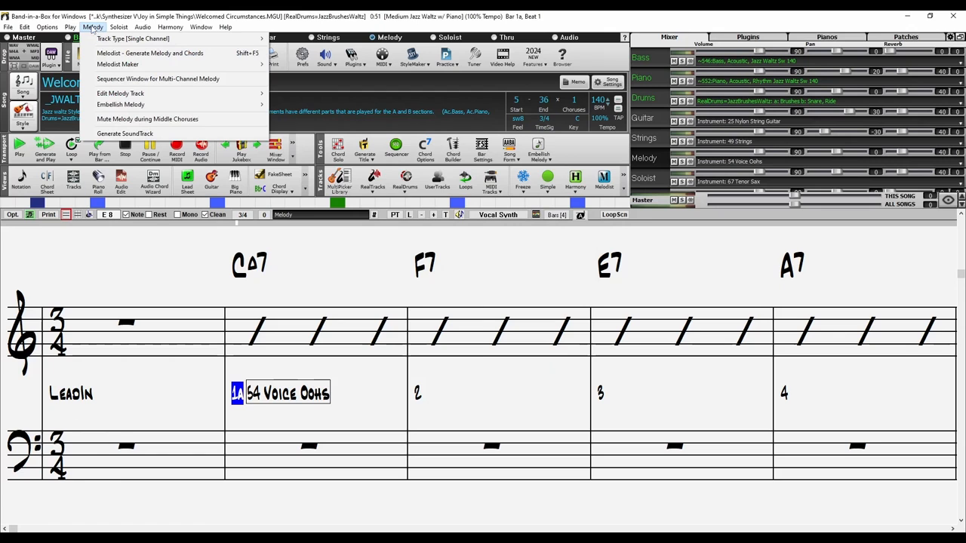
pyautogui.moveTo(136, 96)
pyautogui.click(358, 93)
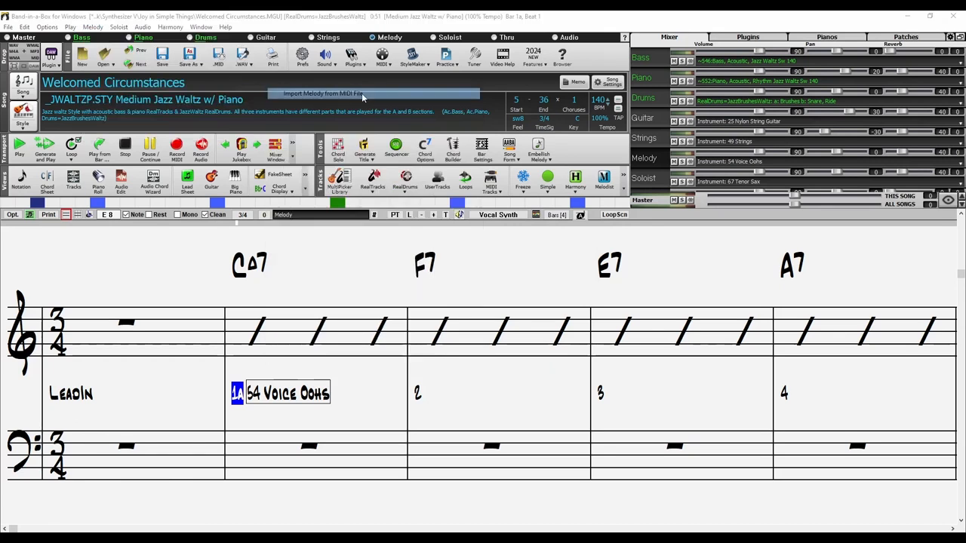
pyautogui.doubleClick(486, 196)
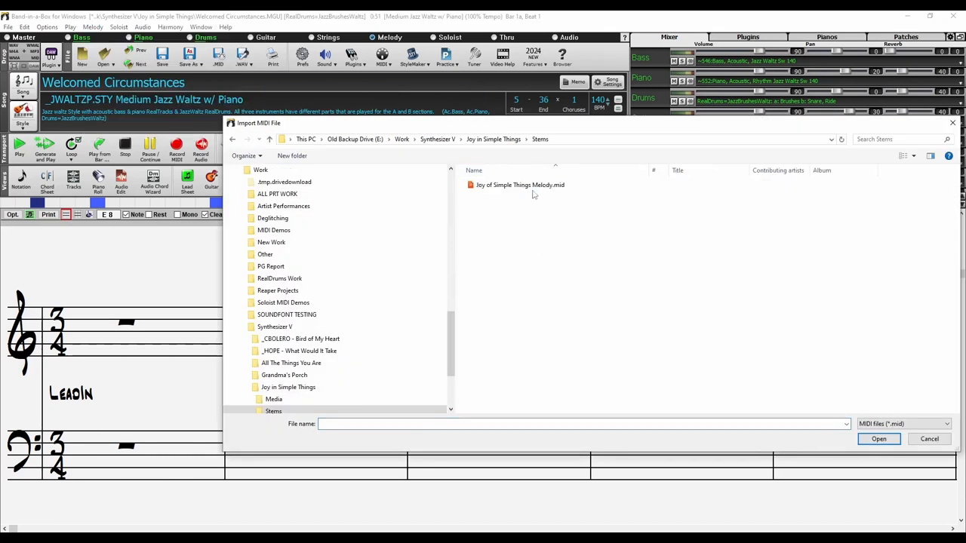
pyautogui.click(526, 189)
pyautogui.click(878, 438)
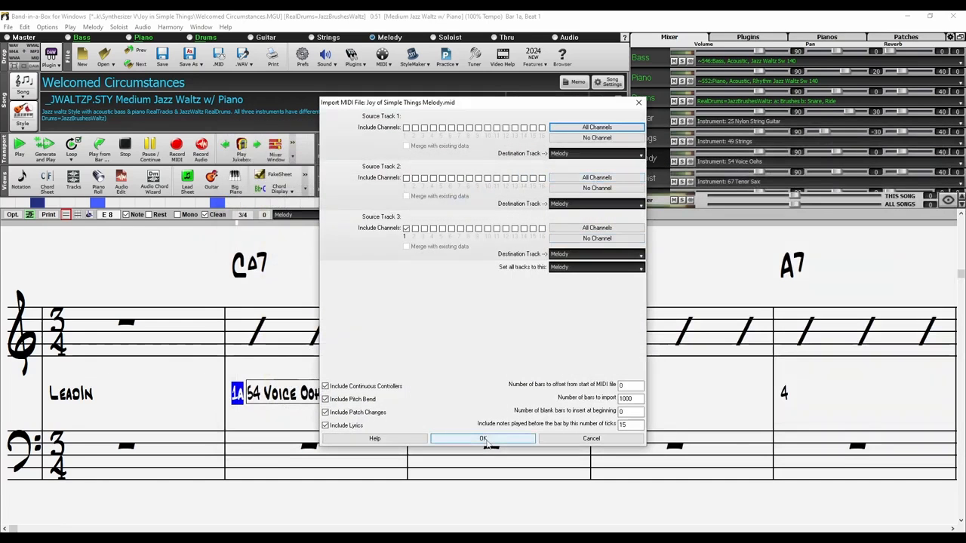
pyautogui.click(483, 439)
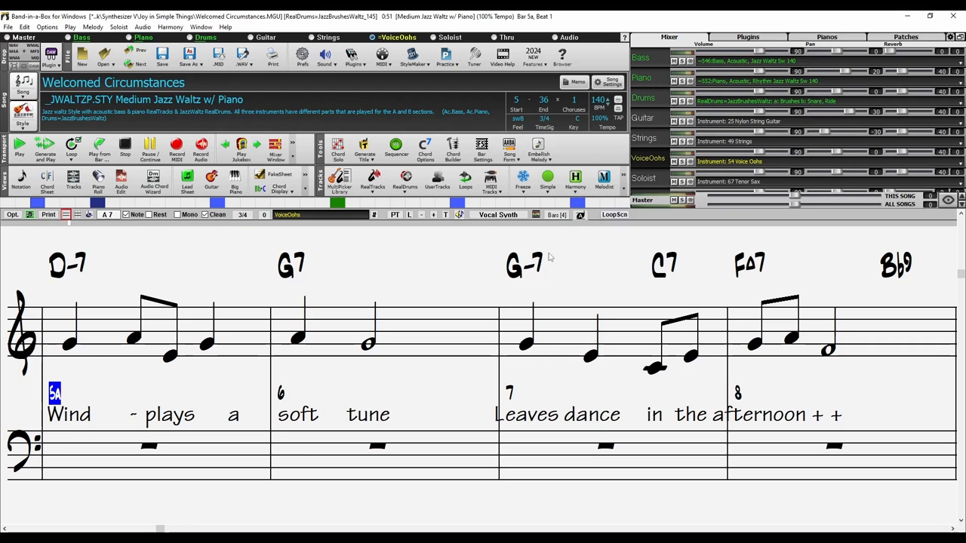
# Apply the "10 Singer's Unlimited" MIDI harmony to the melody and play it back from bar 5
pyautogui.click(576, 188)
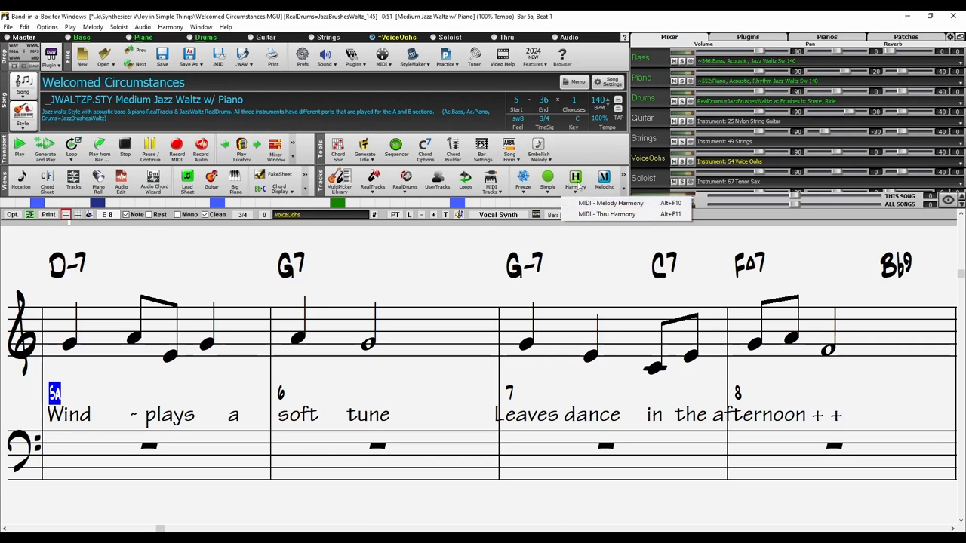
pyautogui.click(594, 203)
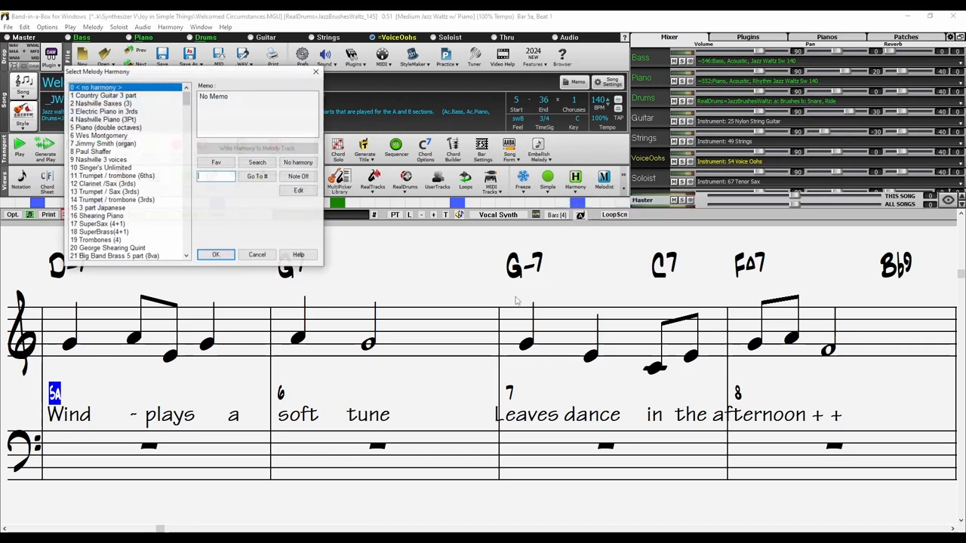
pyautogui.scroll(-3, 106, 96)
pyautogui.moveTo(186, 103)
pyautogui.mouseDown()
pyautogui.moveTo(201, 252)
pyautogui.moveTo(179, 103)
pyautogui.mouseUp()
pyautogui.scroll(1, 180, 105)
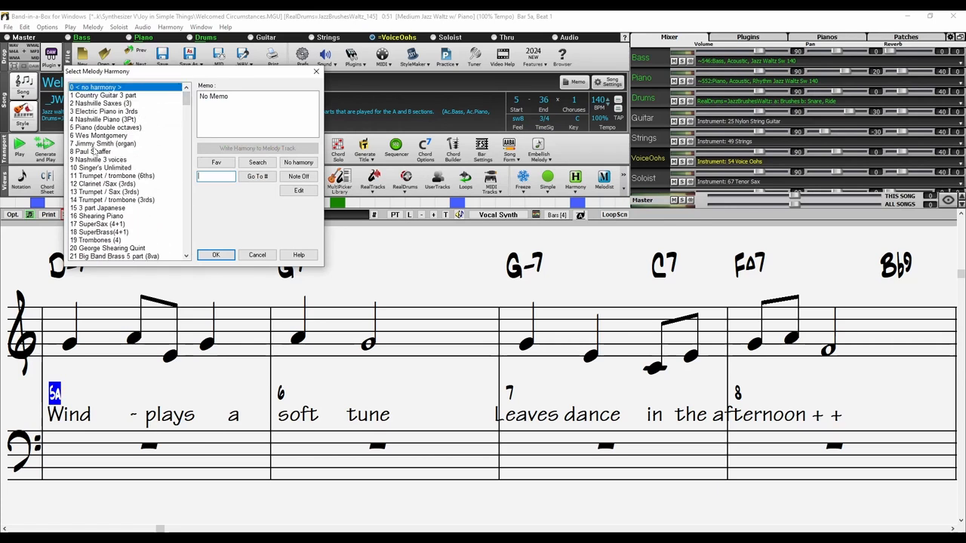
pyautogui.click(94, 169)
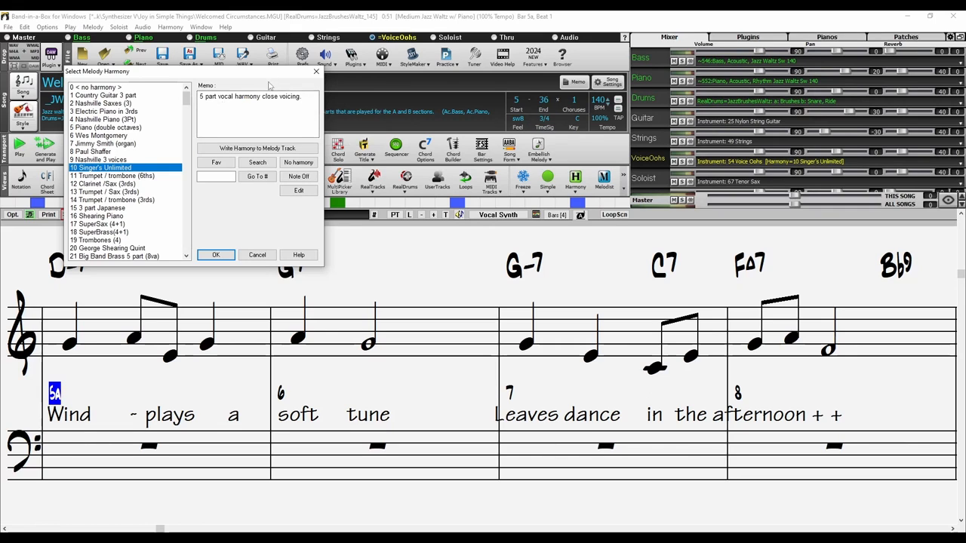
pyautogui.click(216, 255)
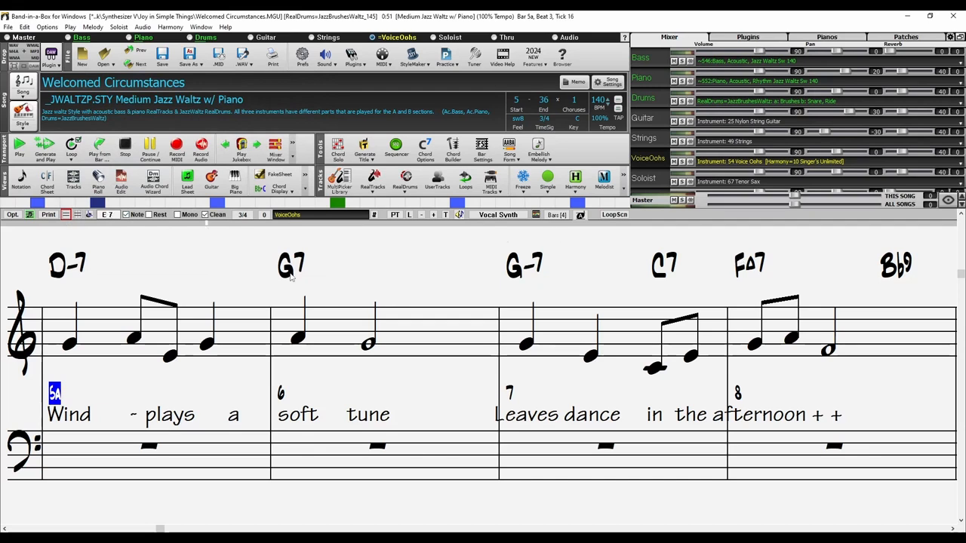
pyautogui.press('space')
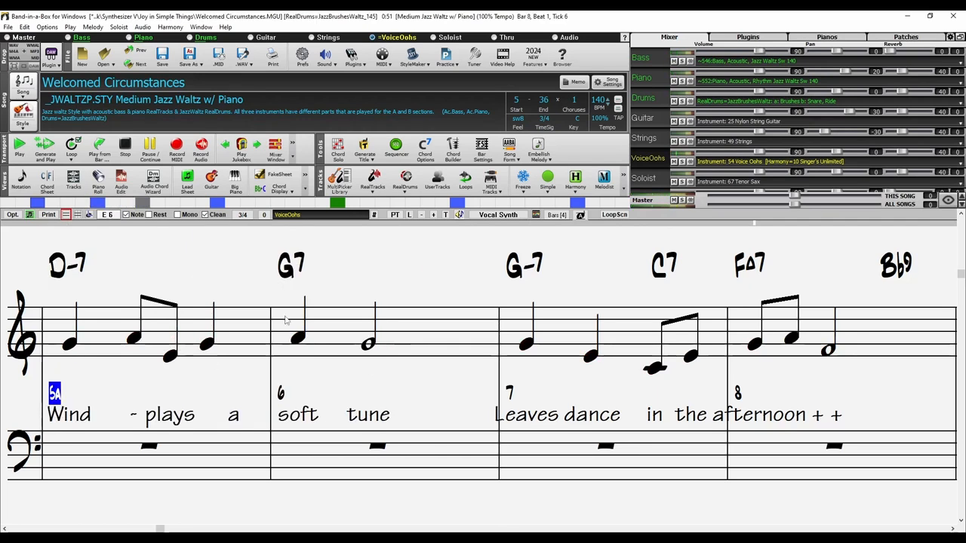
pyautogui.click(101, 203)
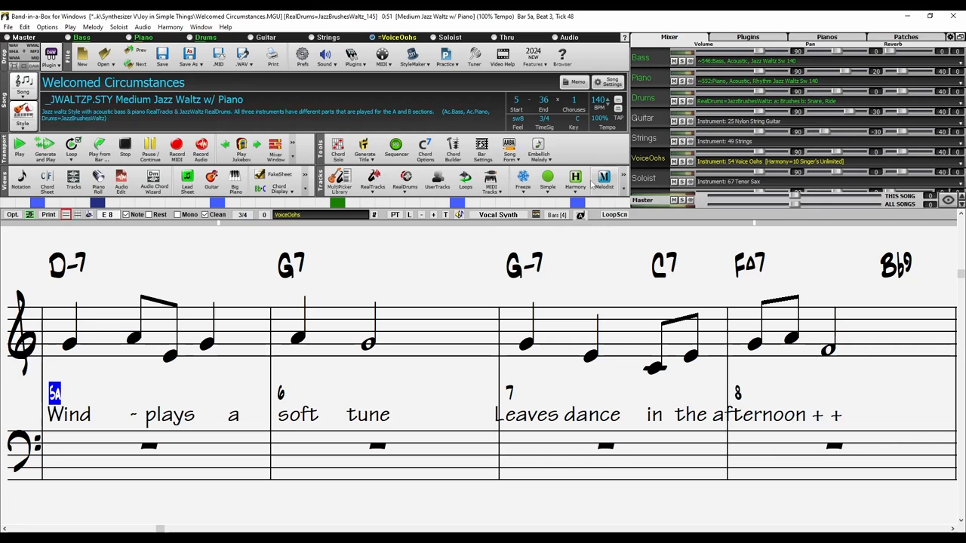
# Save the harmonized song as a MIDI file named "Joy of Simple Things Harmony.mid" in the Stems folder
pyautogui.click(218, 54)
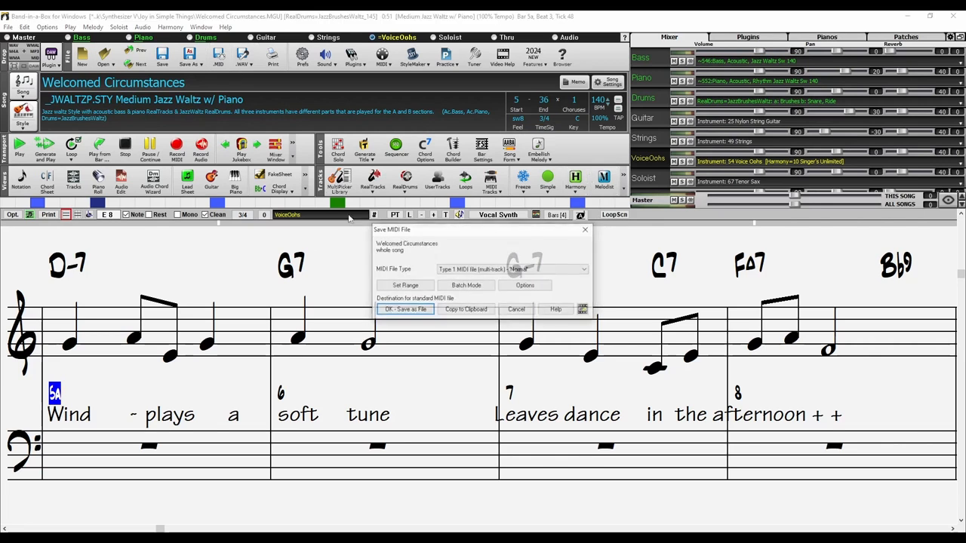
pyautogui.click(405, 312)
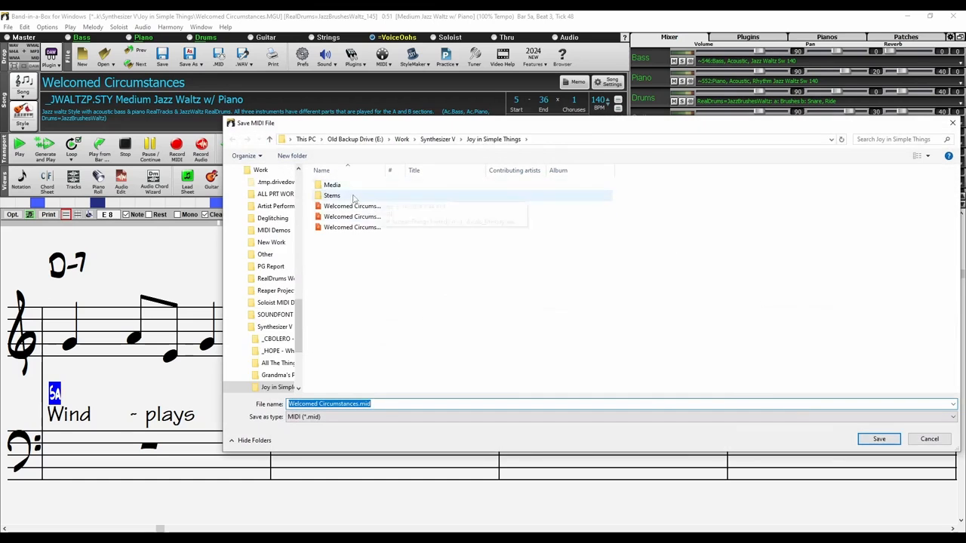
pyautogui.doubleClick(332, 195)
pyautogui.click(368, 185)
pyautogui.click(345, 405)
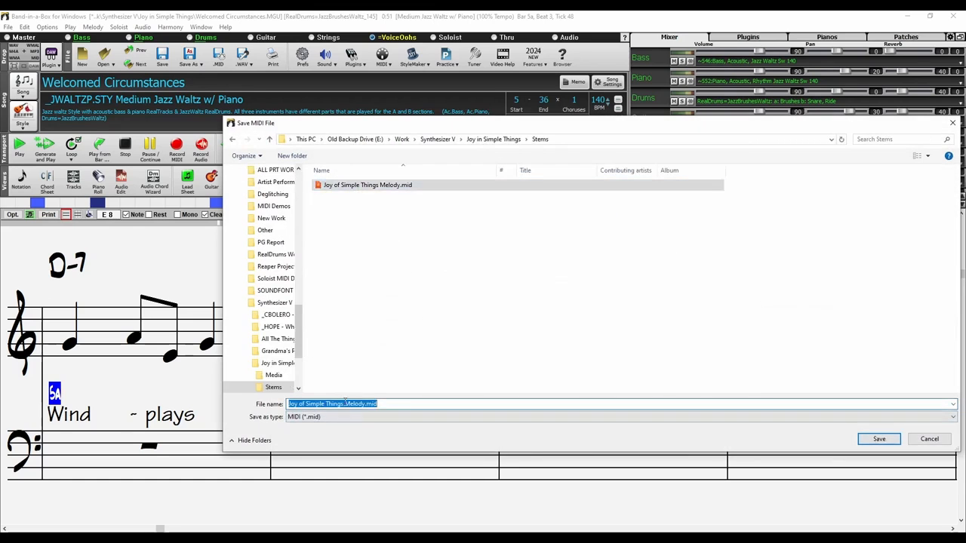
pyautogui.click(344, 405)
pyautogui.moveTo(345, 403); pyautogui.dragTo(364, 406)
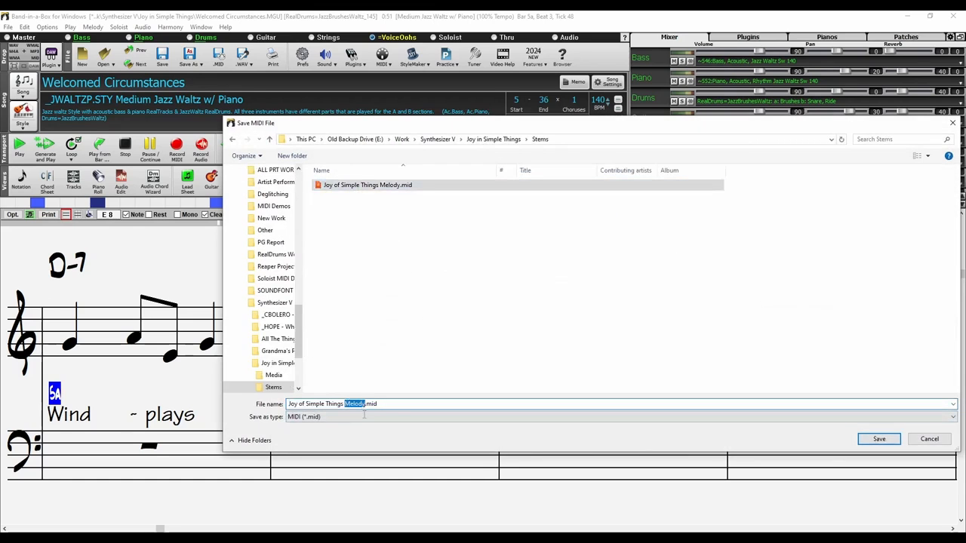
pyautogui.write('Harmon')
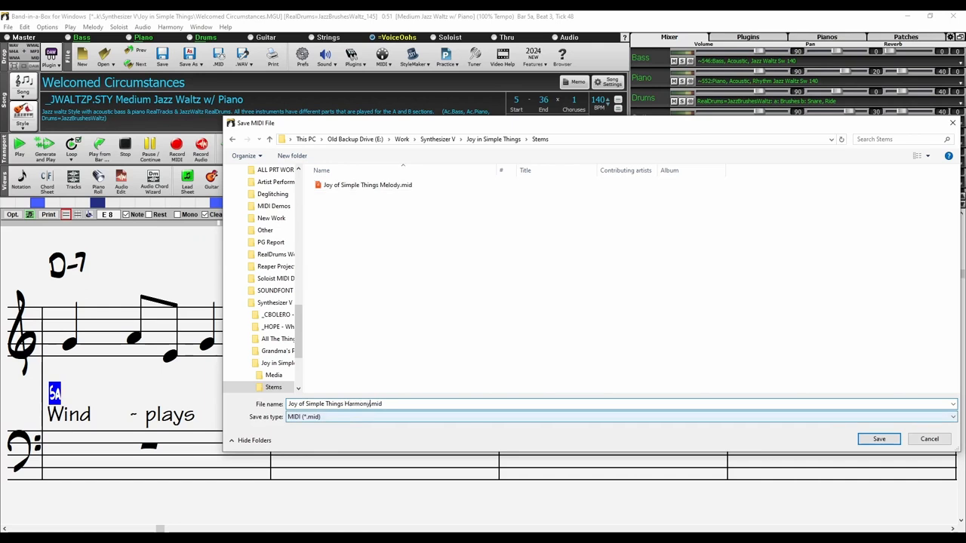
pyautogui.write('y')
pyautogui.press('Return')
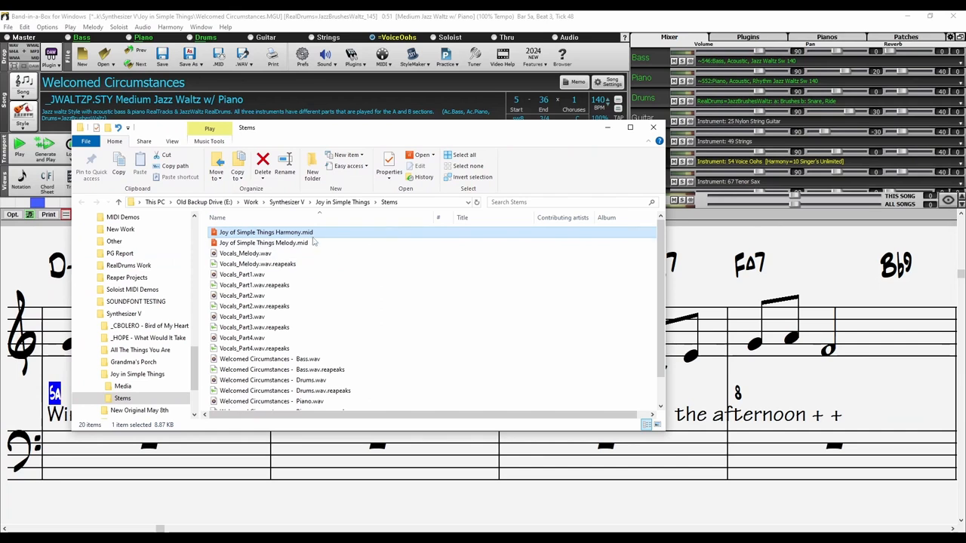
pyautogui.click(653, 126)
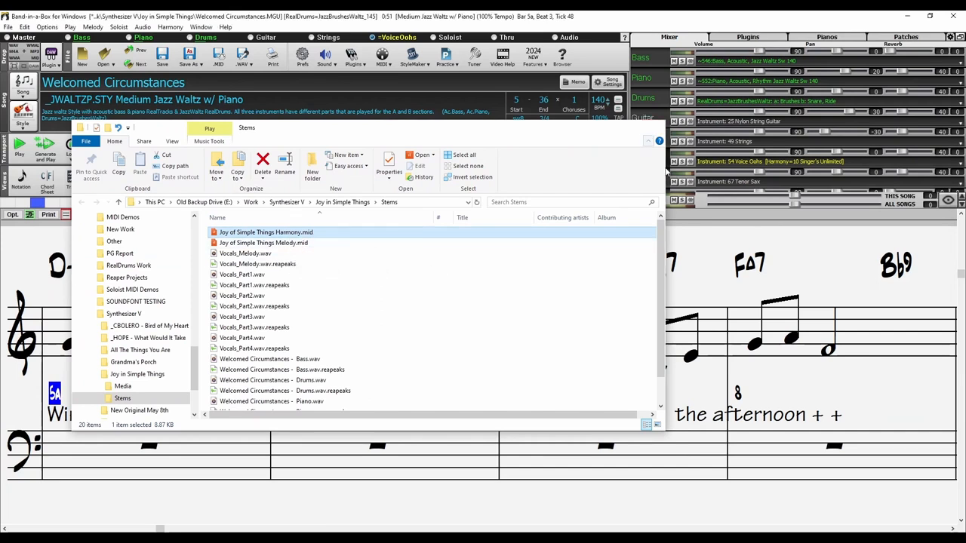
# Switch to Synthesizer V in REAPER and import tracks 4 to 7 of Joy of Simple Things Harmony.mid, choosing to process them manually
pyautogui.hotkey('alt', 'Tab')
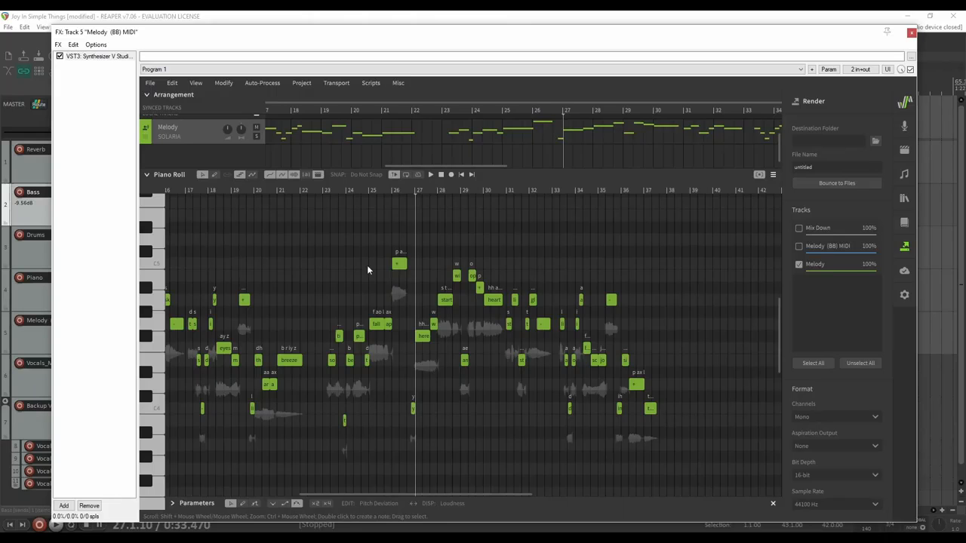
pyautogui.click(150, 83)
pyautogui.click(167, 126)
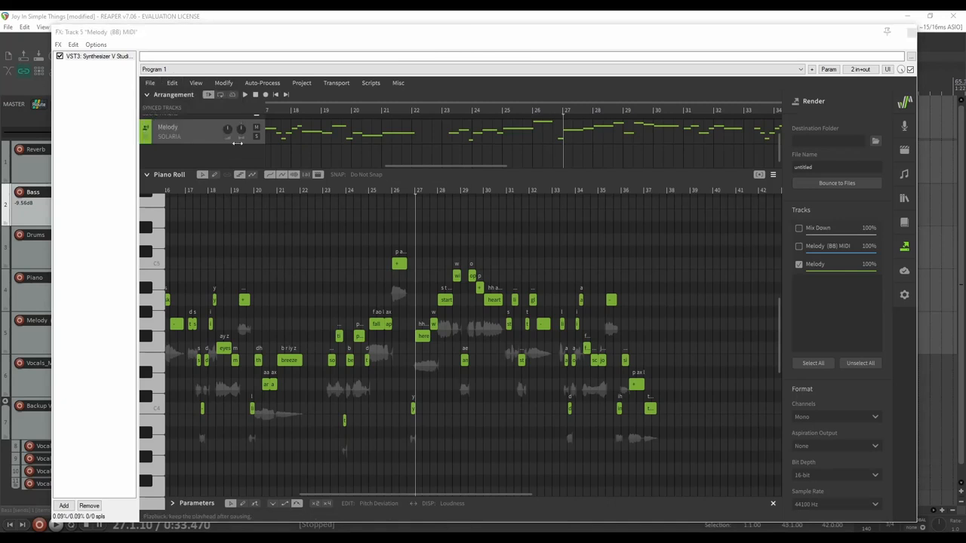
pyautogui.click(325, 104)
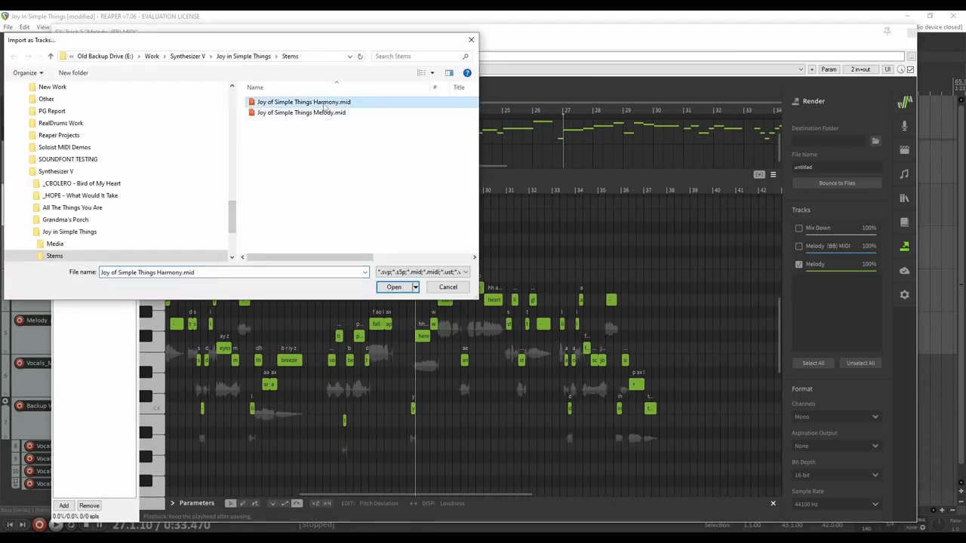
pyautogui.click(387, 286)
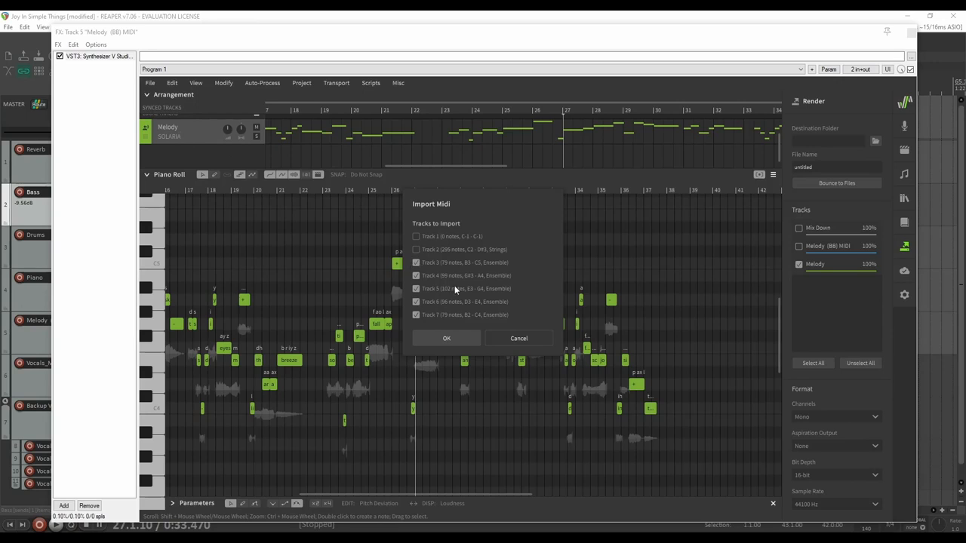
pyautogui.click(444, 338)
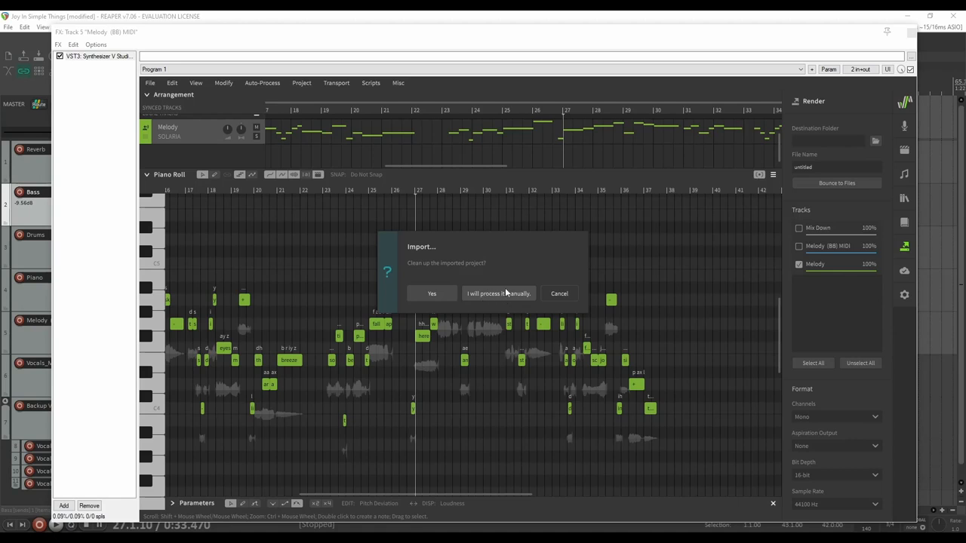
pyautogui.click(488, 294)
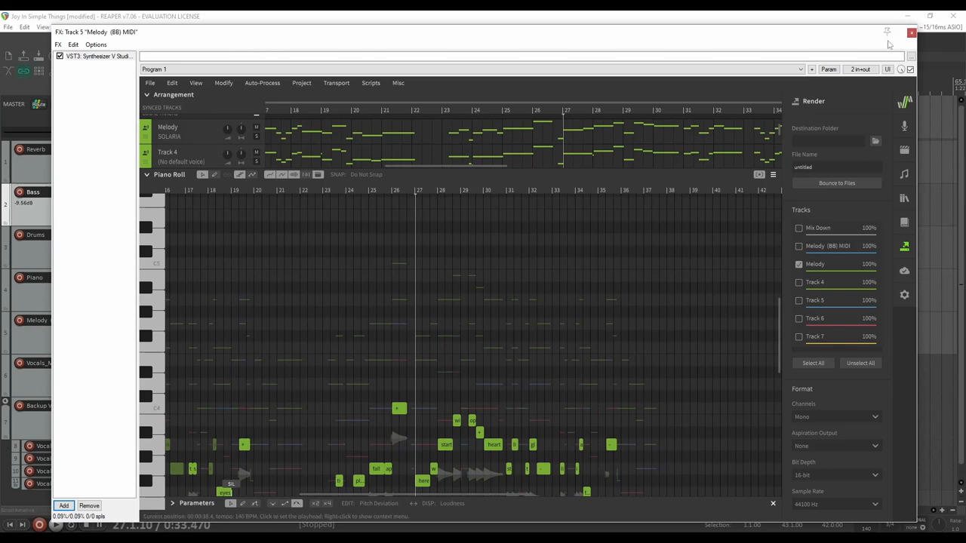
# Enlarge the arrangement area and examine the imported harmony tracks alongside the melody, opening Track 4 in the piano roll
pyautogui.moveTo(714, 176); pyautogui.dragTo(688, 307)
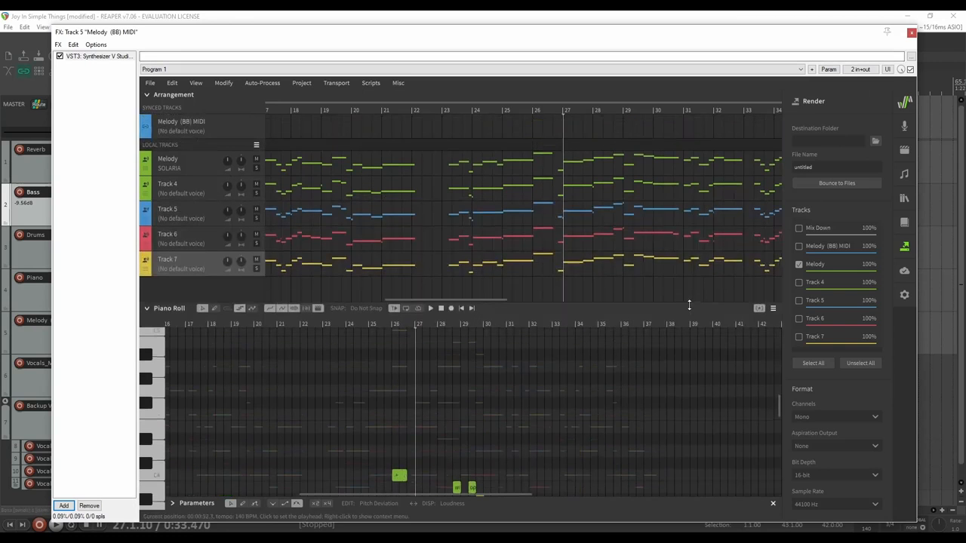
pyautogui.hscroll(-6, 546, 220)
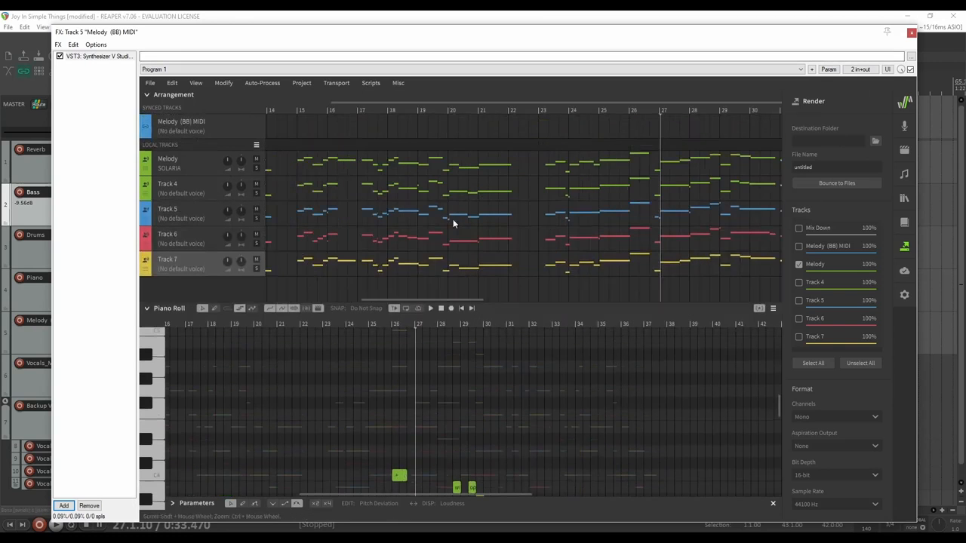
pyautogui.hscroll(2, 419, 218)
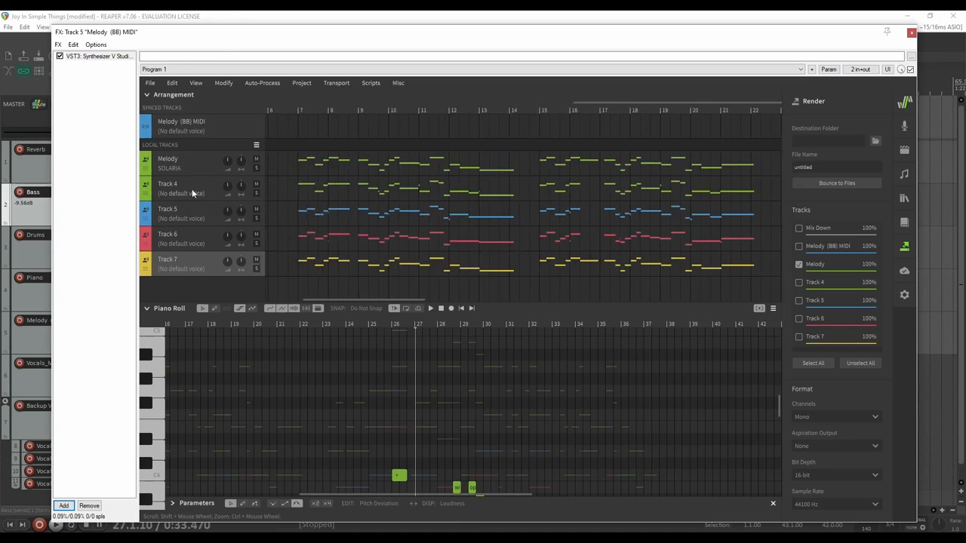
pyautogui.click(162, 189)
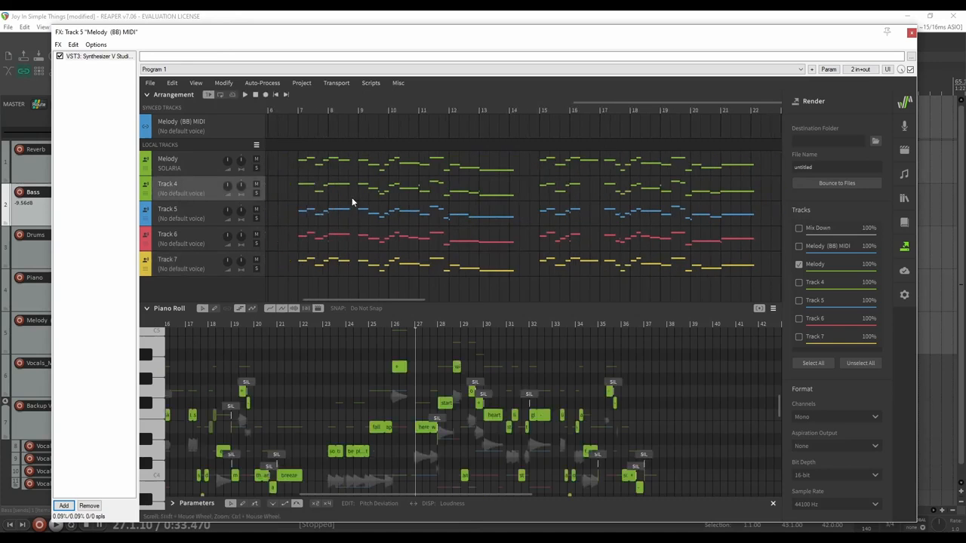
pyautogui.hscroll(5, 386, 198)
pyautogui.hscroll(-5, 386, 199)
pyautogui.click(299, 111)
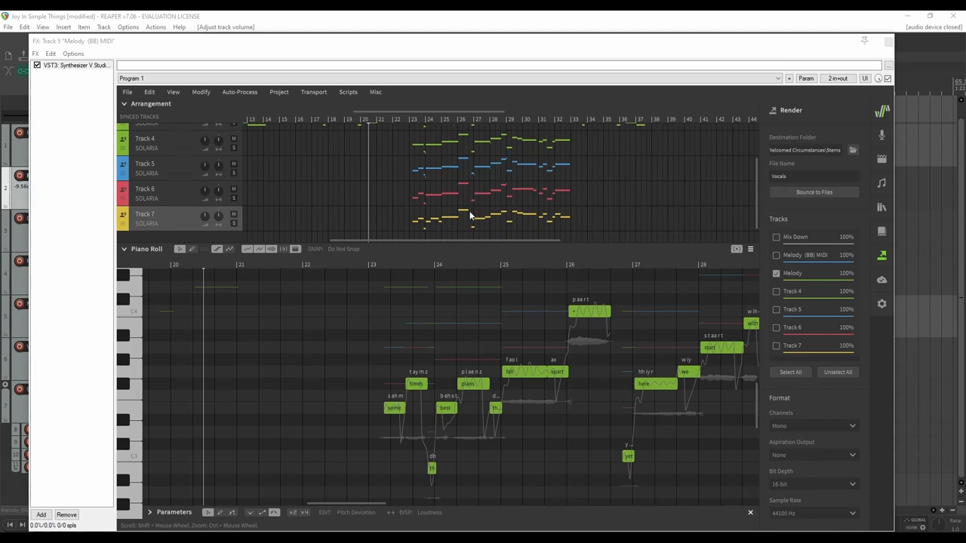
pyautogui.scroll(1, 470, 217)
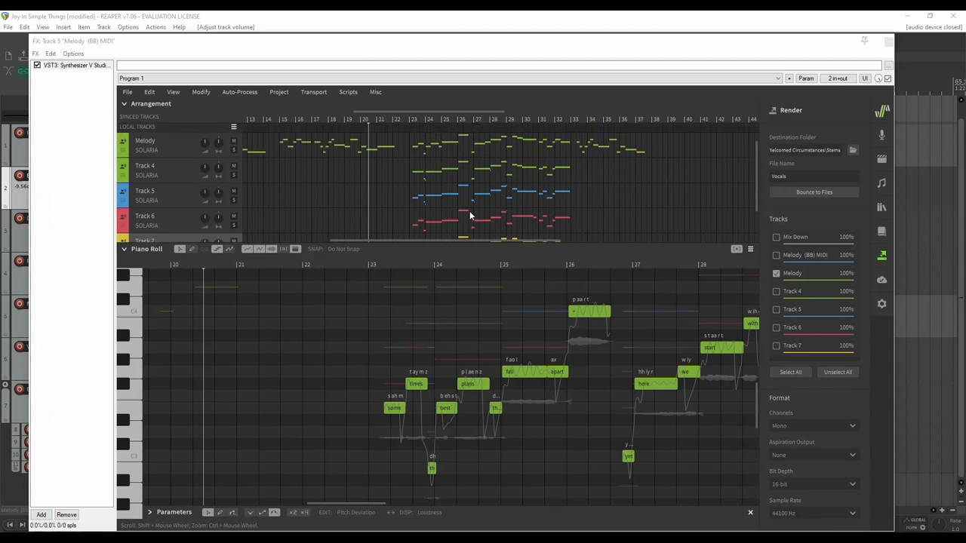
# Play back the imported harmony tracks with the melody from about bar 19 through the end of the harmony section
pyautogui.click(352, 117)
pyautogui.press('space')
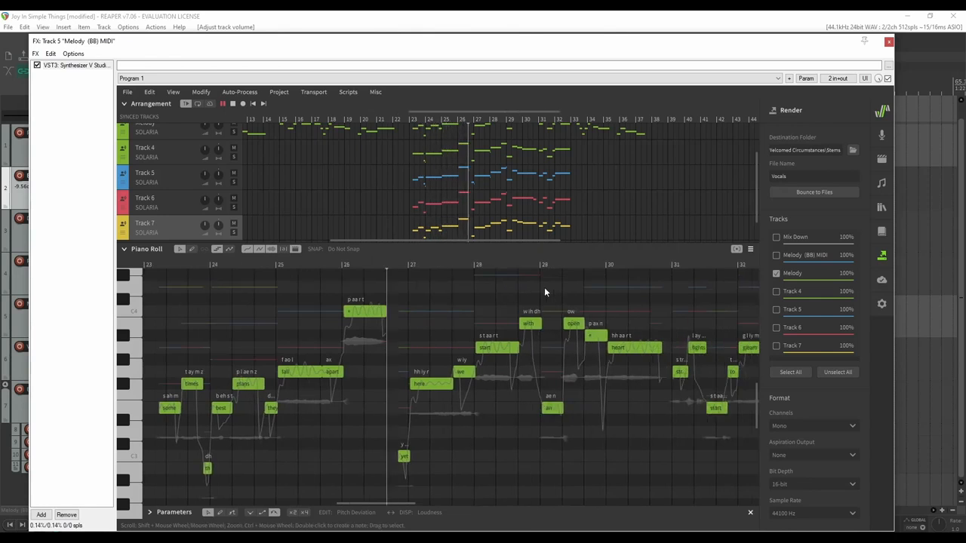
pyautogui.scroll(1, 161, 186)
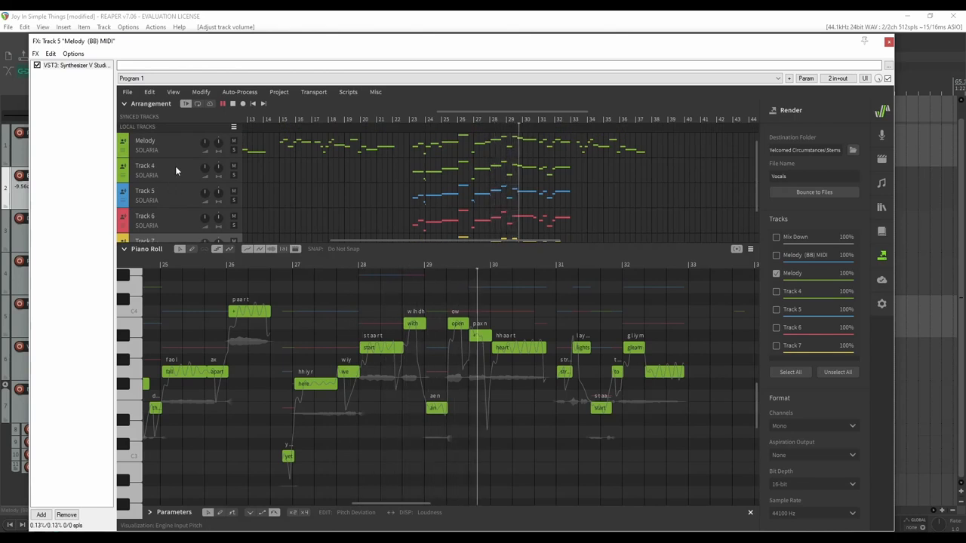
pyautogui.hscroll(3, 402, 202)
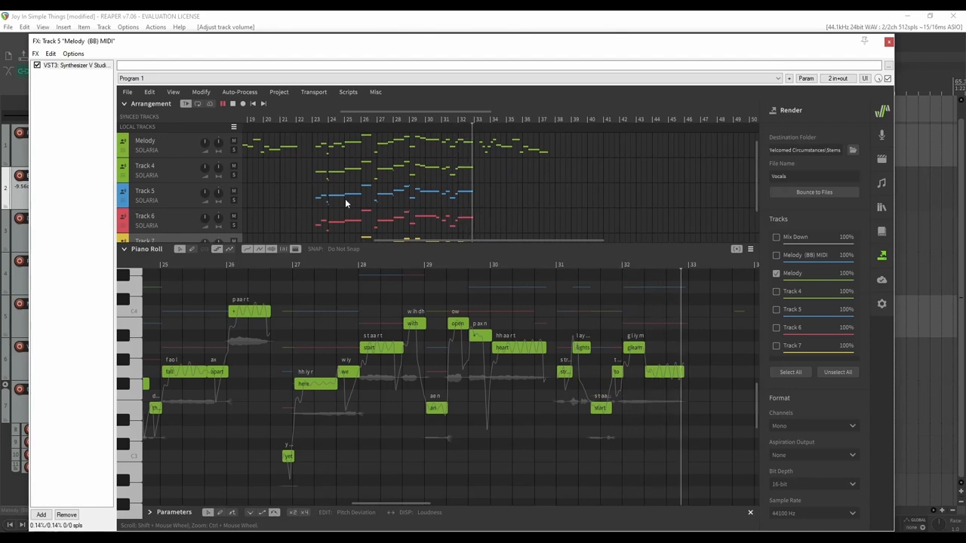
pyautogui.press('space')
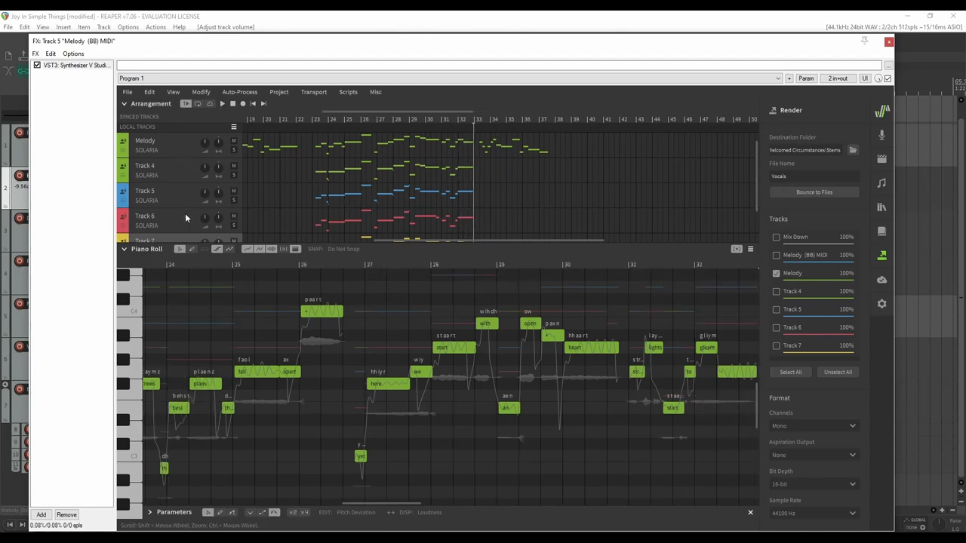
pyautogui.scroll(-1, 180, 204)
pyautogui.hscroll(2, 181, 194)
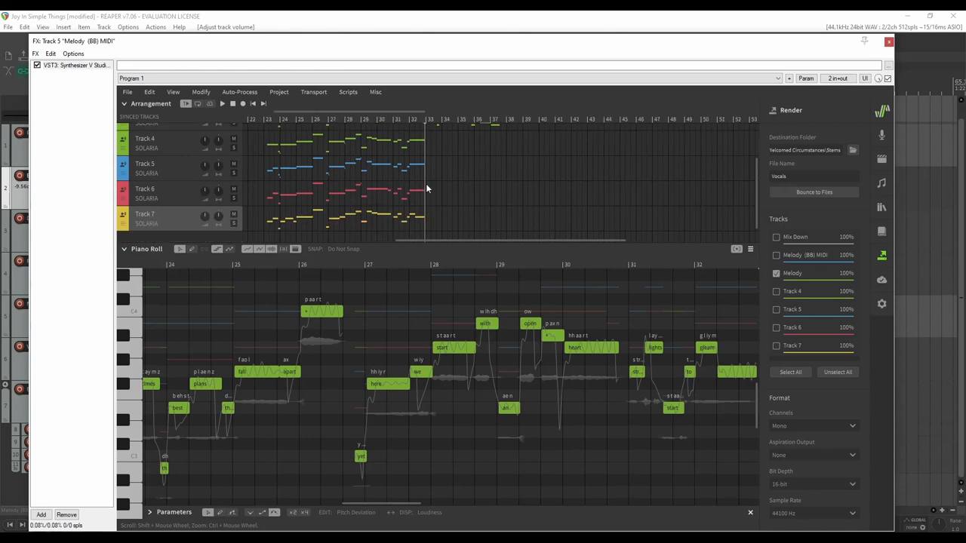
pyautogui.click(264, 122)
pyautogui.scroll(2, 284, 189)
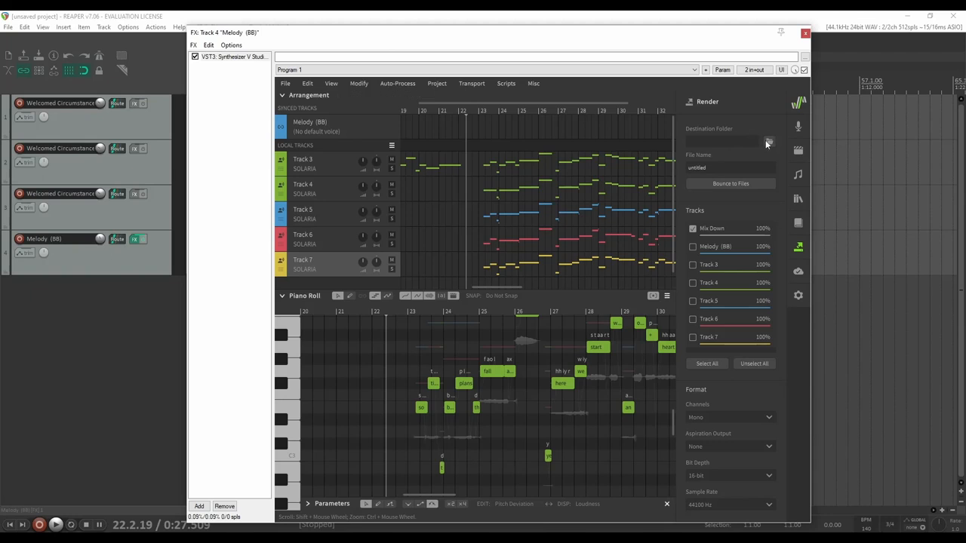
# Set the render destination to the Stems folder inside Synthesizer V's Welcomed Circumstances folder and name the output Vocals
pyautogui.click(768, 141)
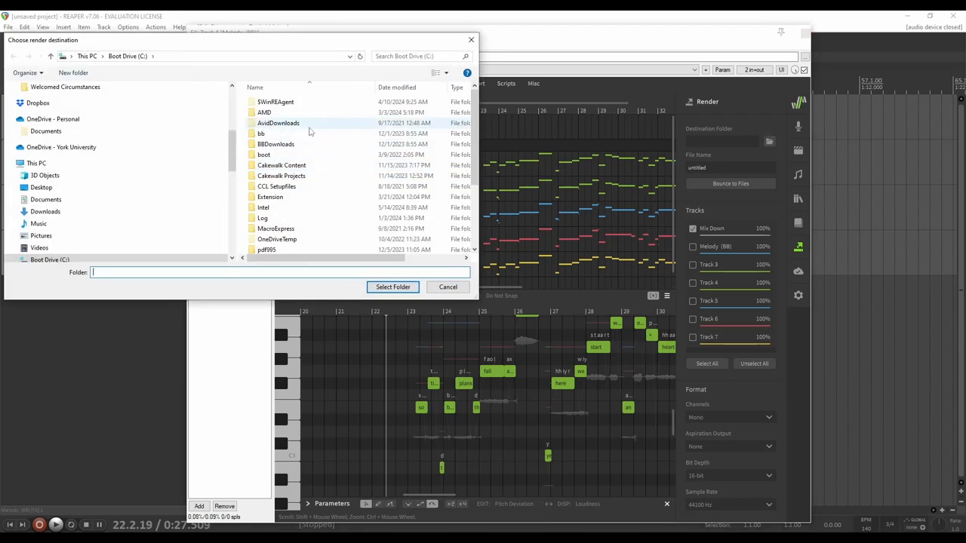
pyautogui.click(67, 187)
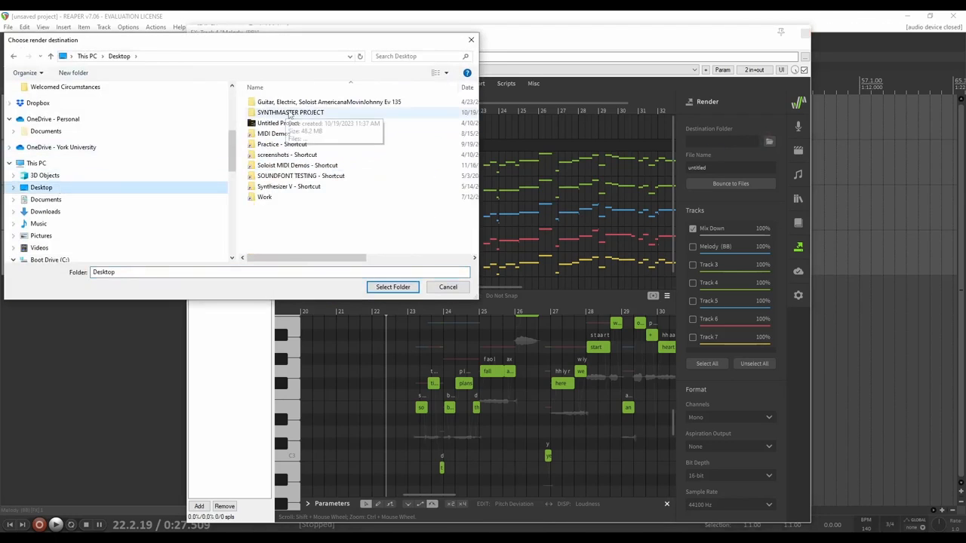
pyautogui.doubleClick(289, 186)
pyautogui.click(317, 102)
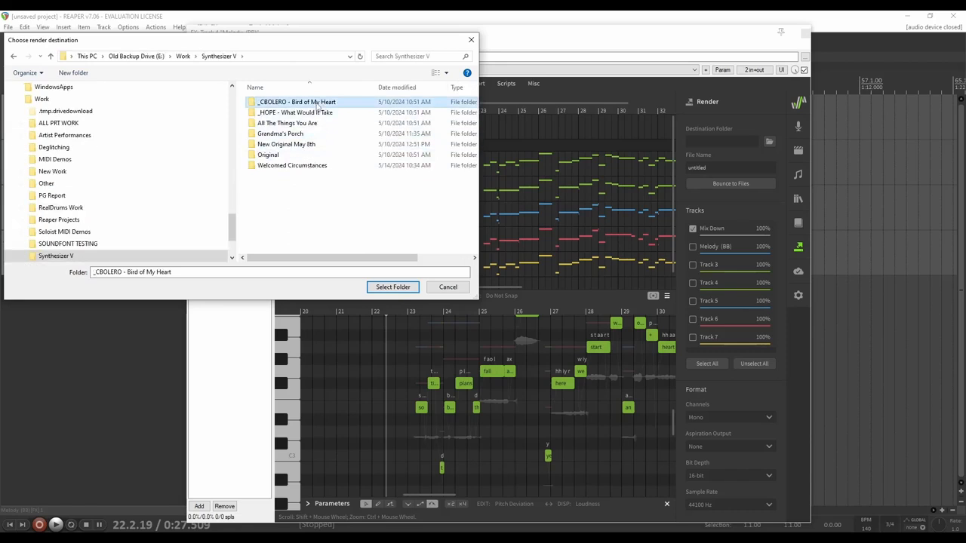
pyautogui.click(316, 115)
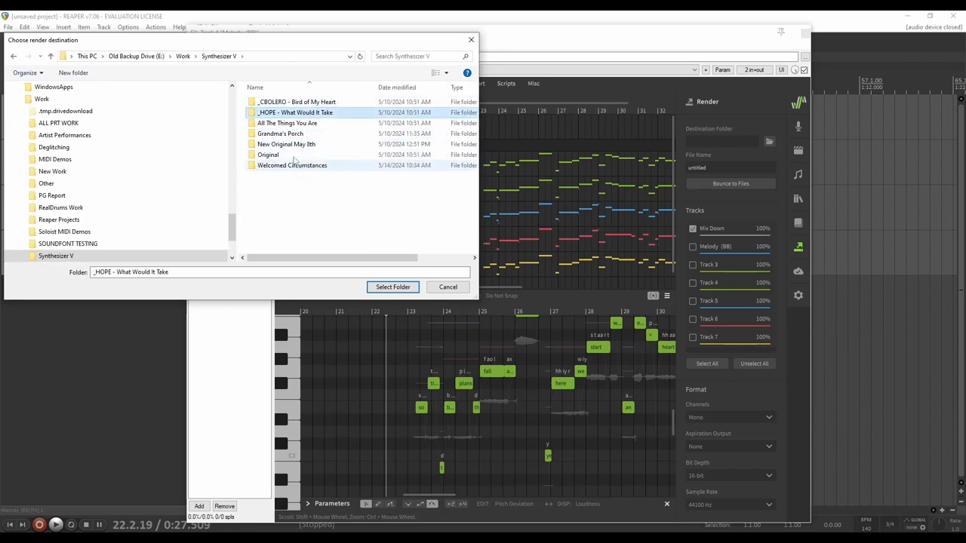
pyautogui.doubleClick(294, 165)
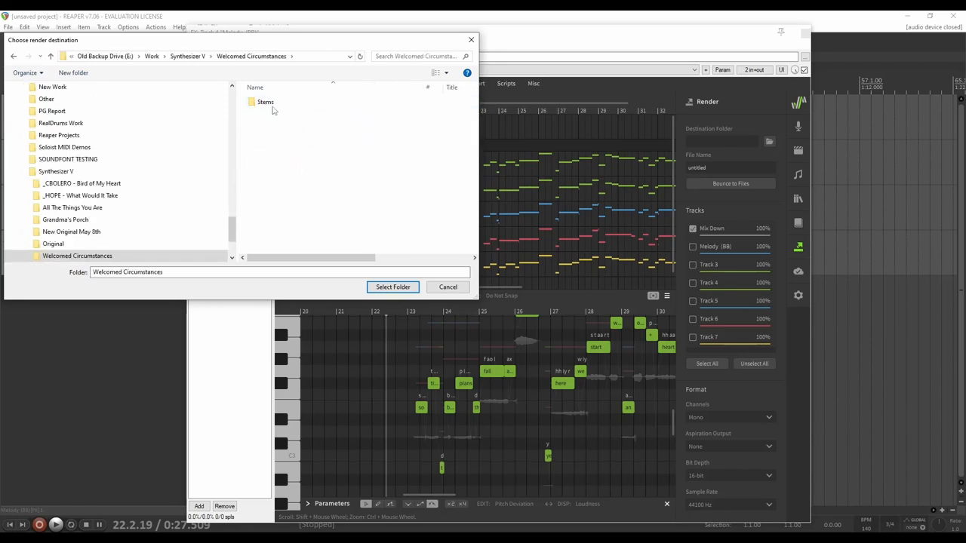
pyautogui.doubleClick(262, 103)
pyautogui.click(151, 270)
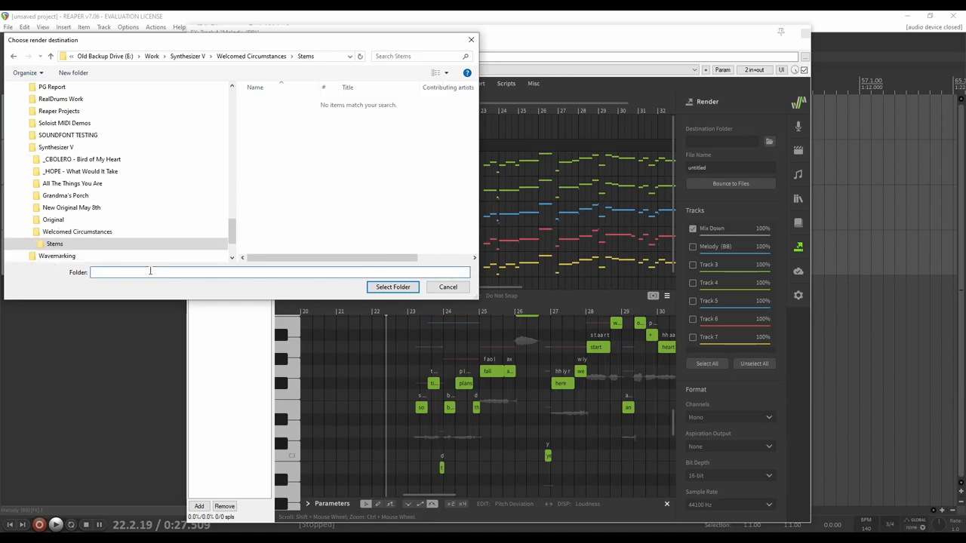
pyautogui.click(232, 59)
pyautogui.click(264, 102)
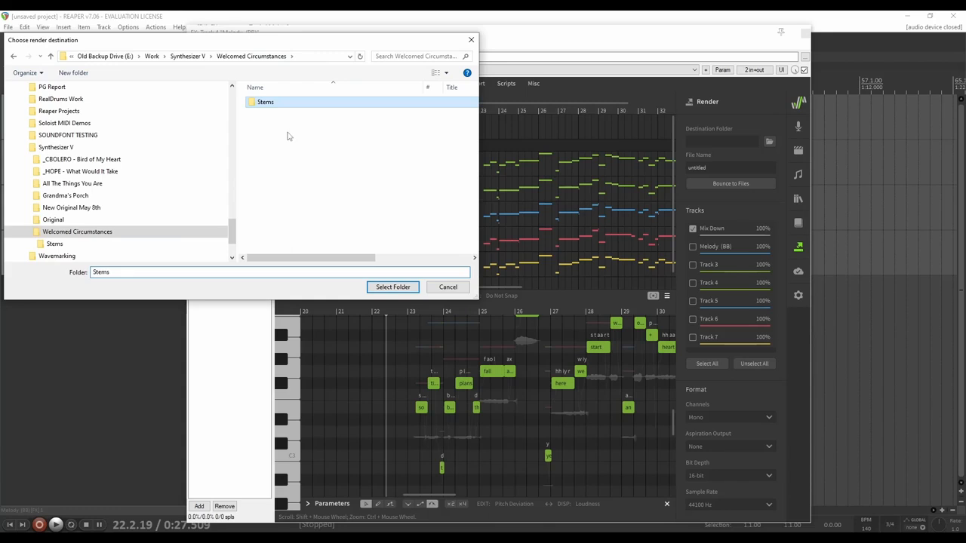
pyautogui.click(392, 287)
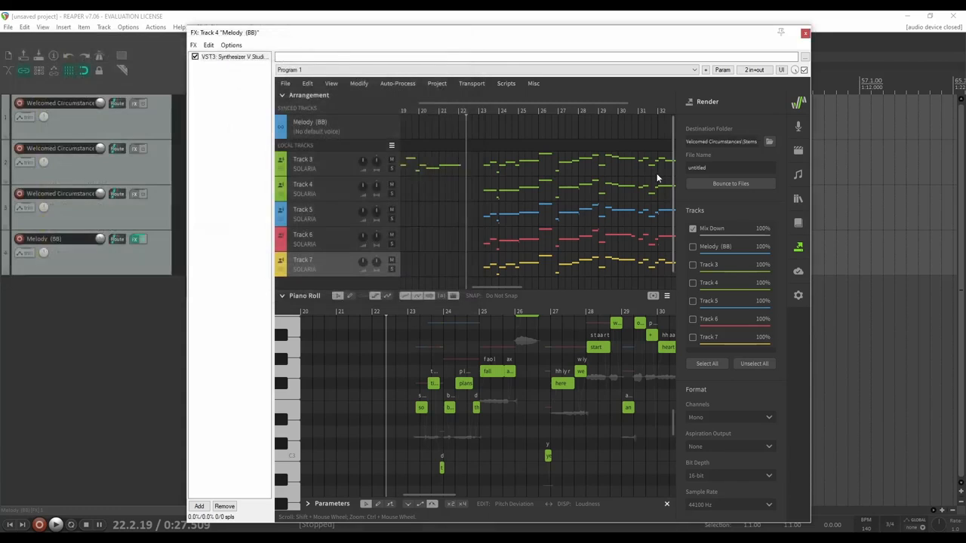
pyautogui.click(794, 248)
pyautogui.click(796, 248)
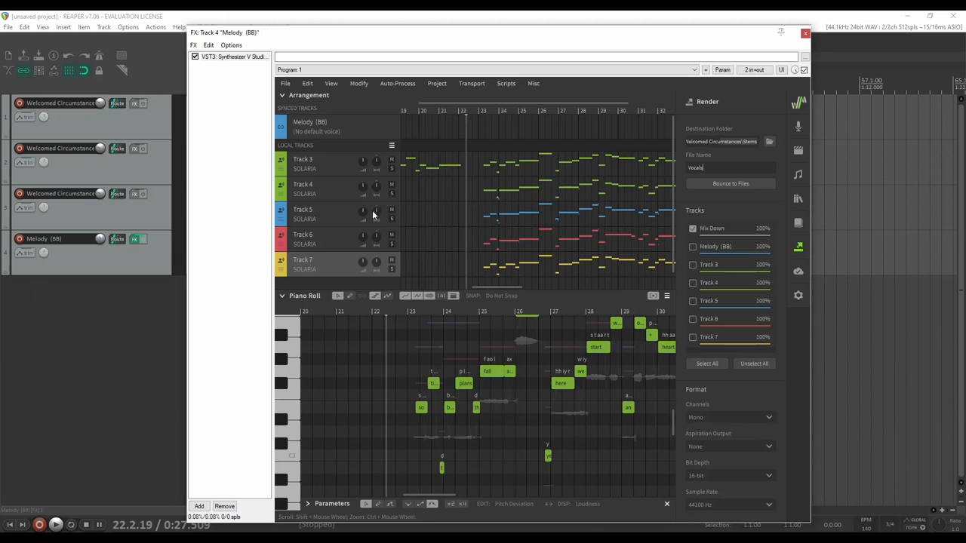
# Rename Track 3 as Melody and Tracks 4 to 7 as Part1, Part2, Part3 and Part4, and include only these five in the render
pyautogui.click(303, 161)
pyautogui.write('Melody')
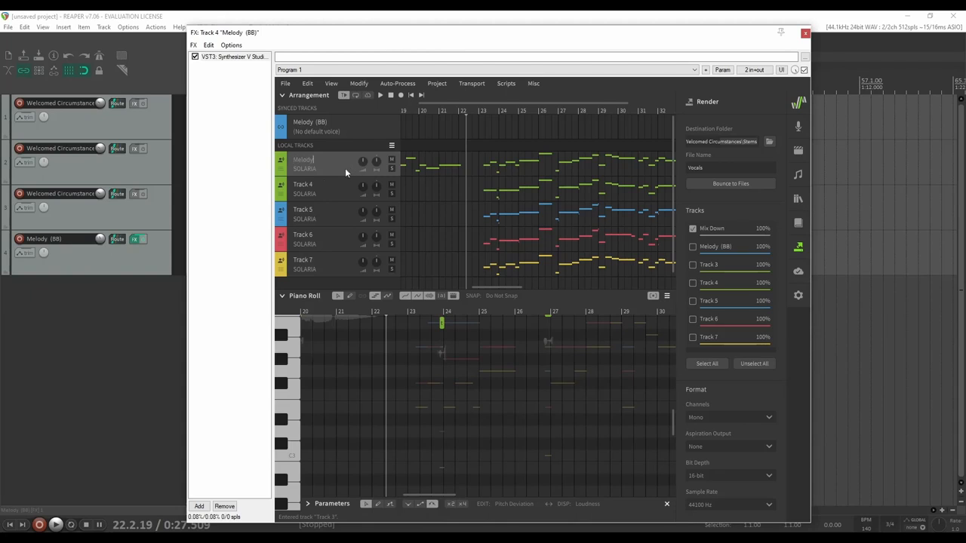
pyautogui.doubleClick(304, 186)
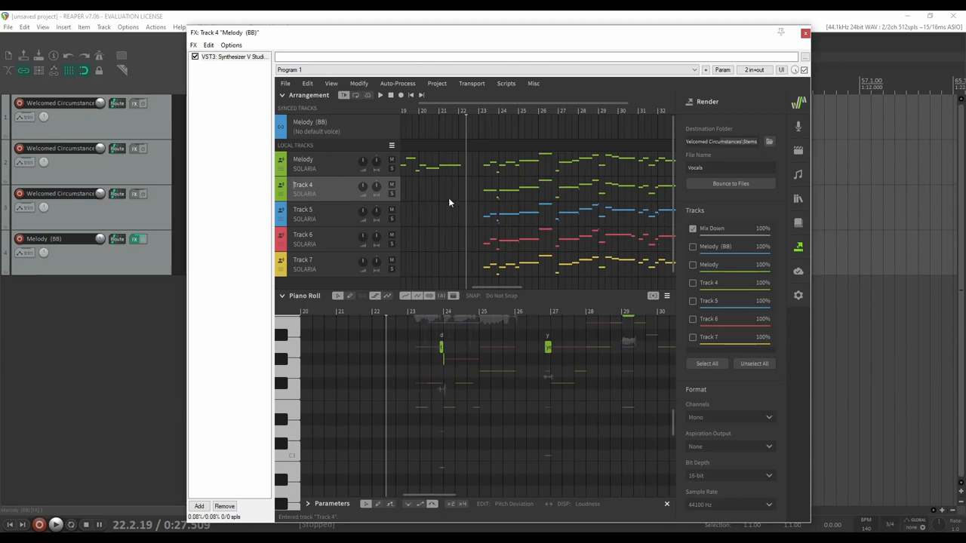
pyautogui.write('Part1')
pyautogui.click(308, 213)
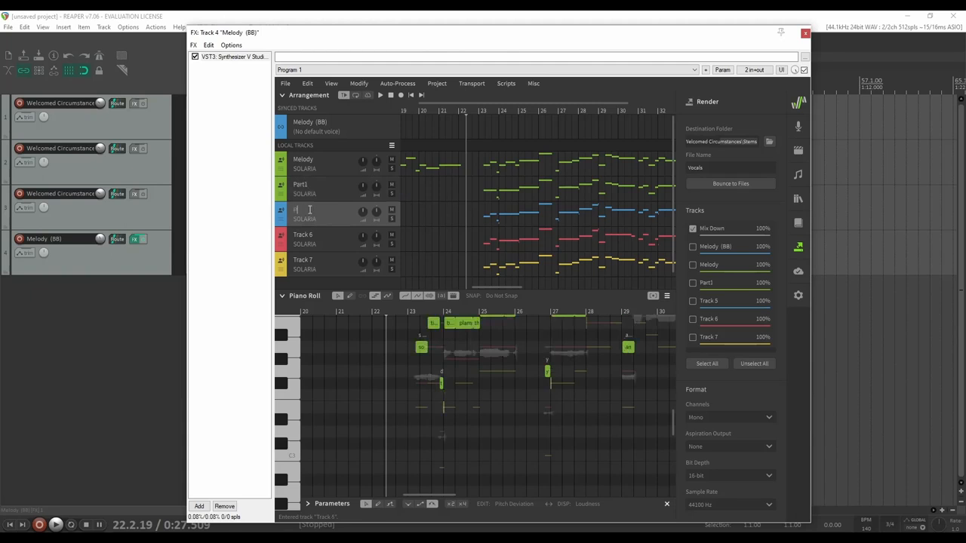
pyautogui.click(309, 236)
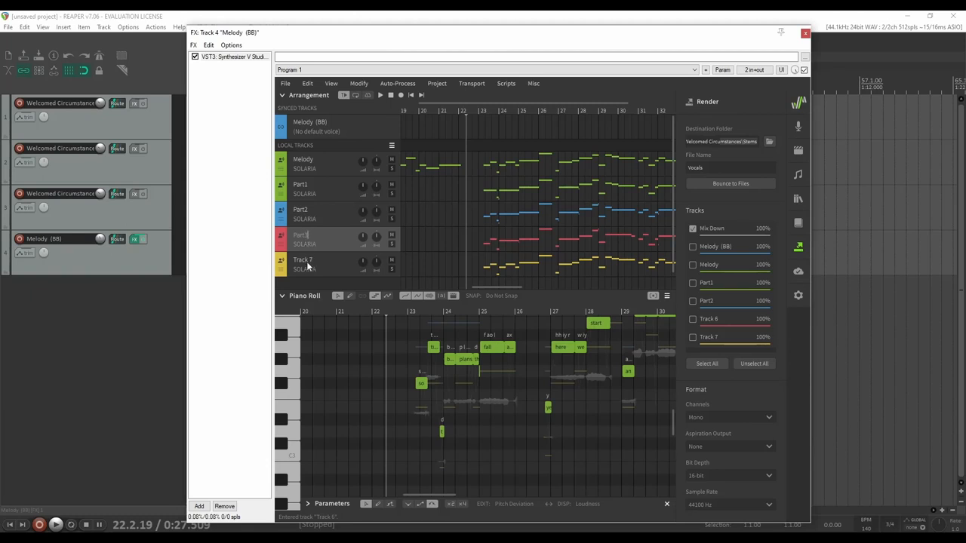
pyautogui.click(307, 264)
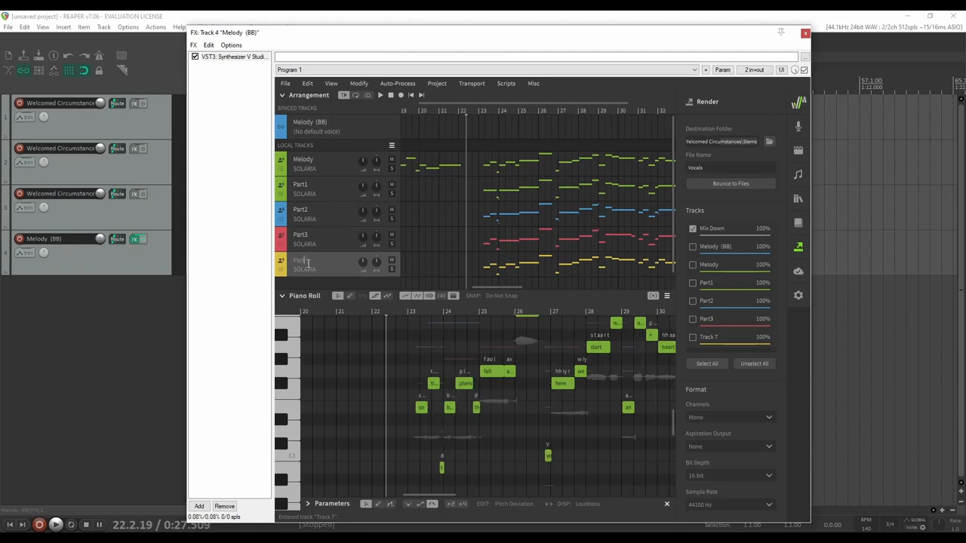
pyautogui.write('Part4')
pyautogui.click(336, 233)
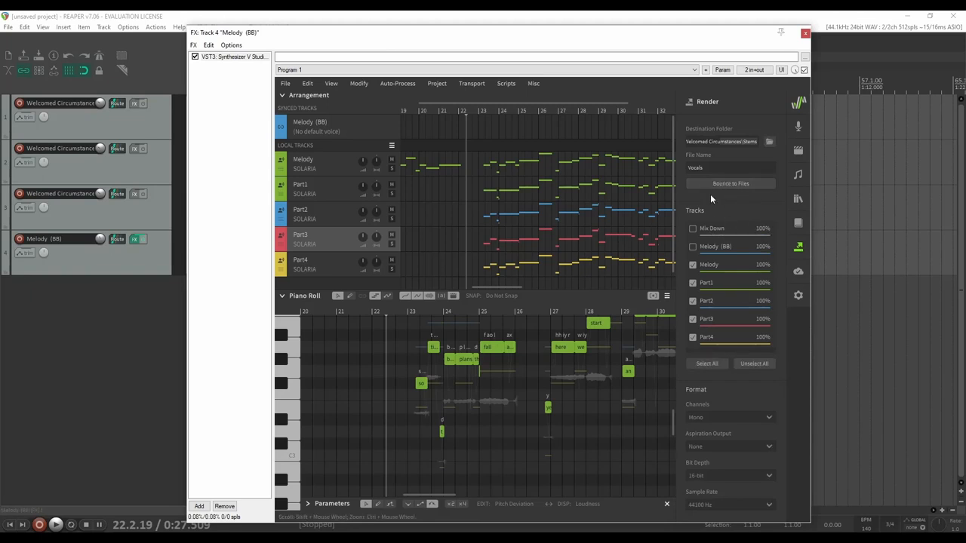
# Close the Synthesizer V plug-in window and open the Stems folder of Welcomed Circumstances in File Explorer
pyautogui.click(804, 34)
pyautogui.hotkey('alt', 'Tab')
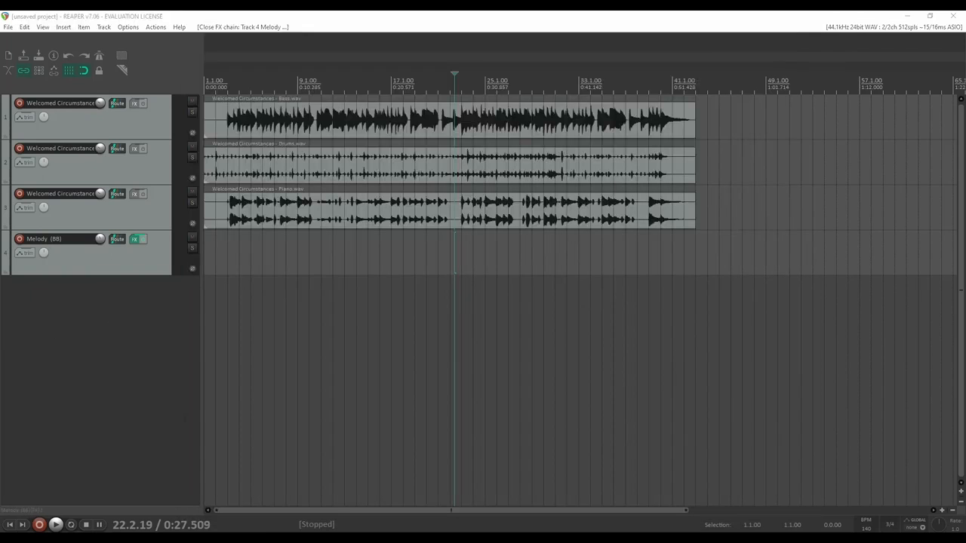
pyautogui.hotkey('alt', 'Tab')
pyautogui.moveTo(224, 537)
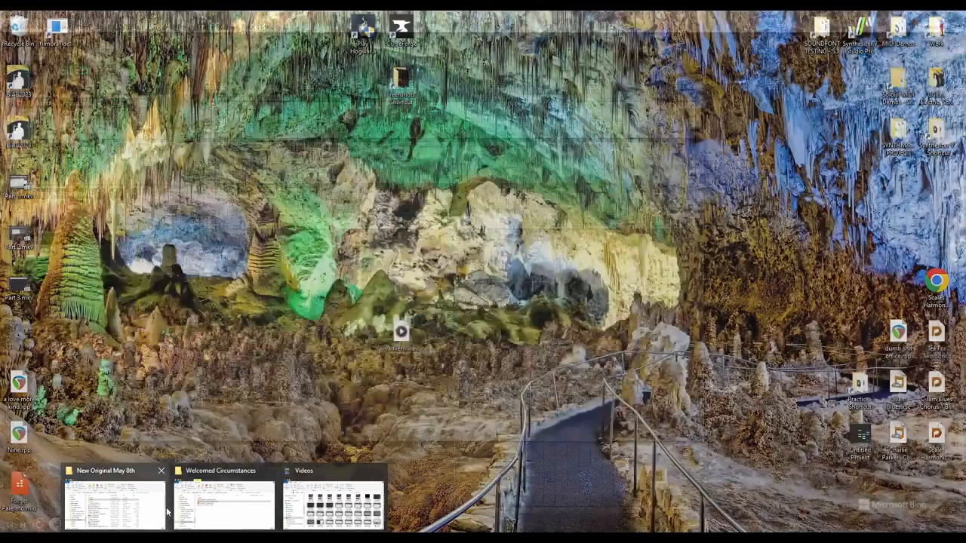
pyautogui.click(226, 504)
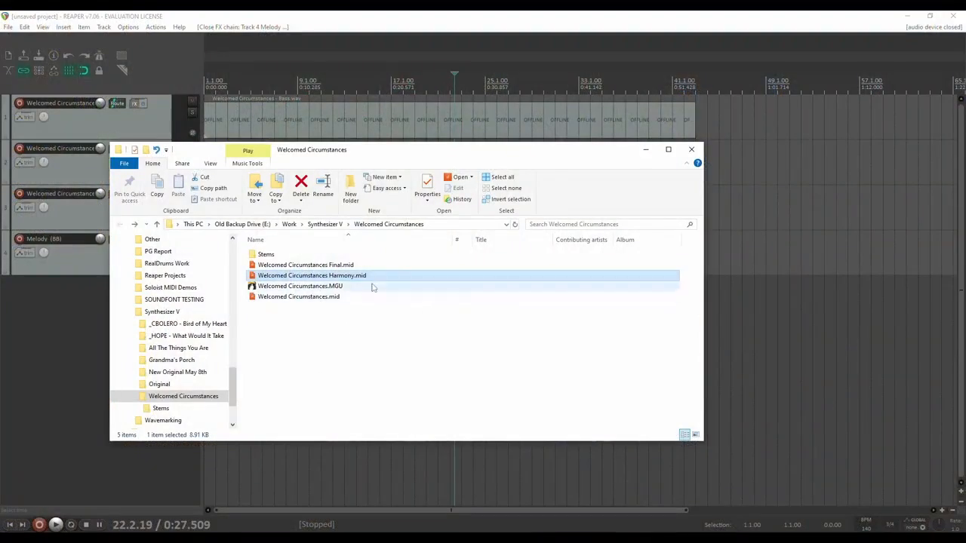
pyautogui.doubleClick(325, 254)
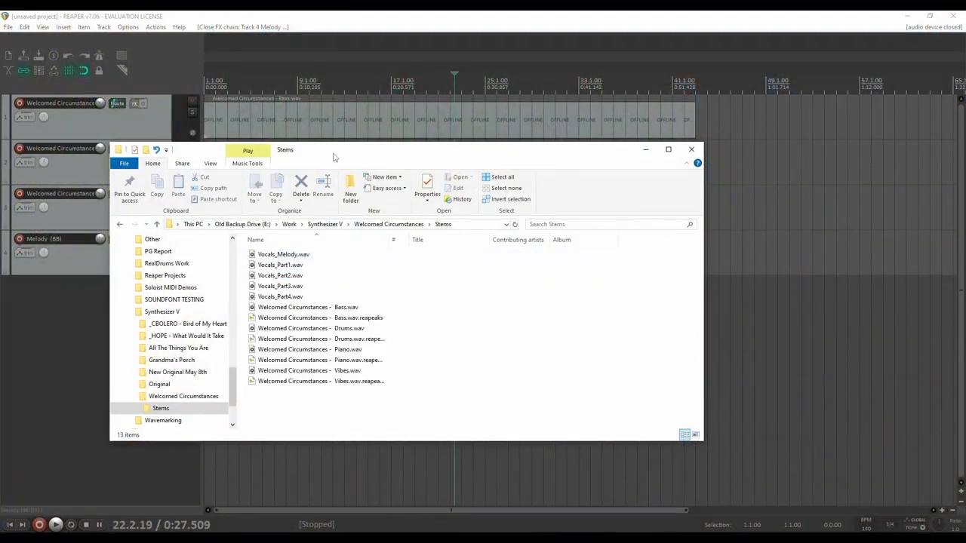
# Insert Vocals_Melody.wav and Vocals_Part1.wav to Vocals_Part4.wav into the REAPER project on separate new tracks below Melody (BB), starting at bar 1
pyautogui.moveTo(334, 156); pyautogui.dragTo(694, 85)
pyautogui.click(643, 184)
pyautogui.keyDown('shift'); pyautogui.click(656, 225); pyautogui.keyUp('shift')
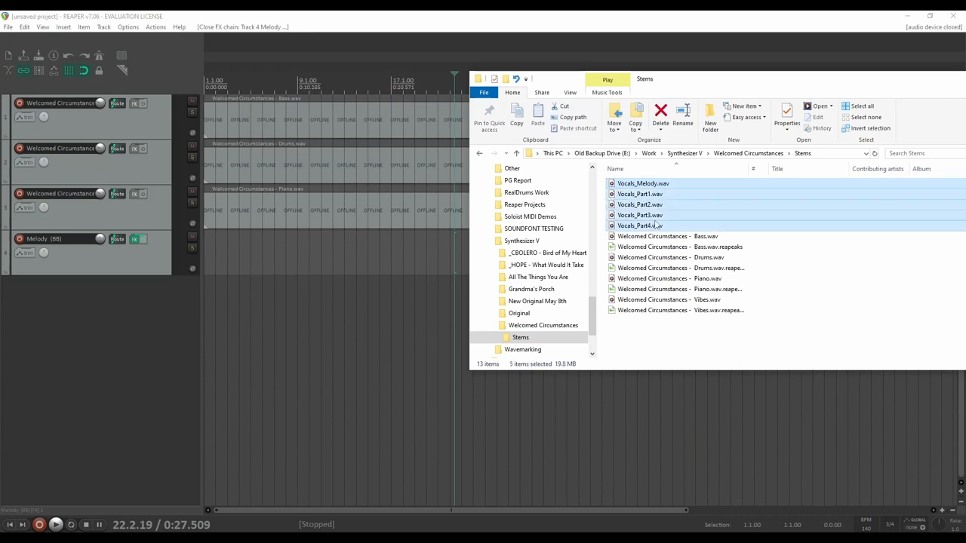
pyautogui.moveTo(682, 186); pyautogui.dragTo(205, 289)
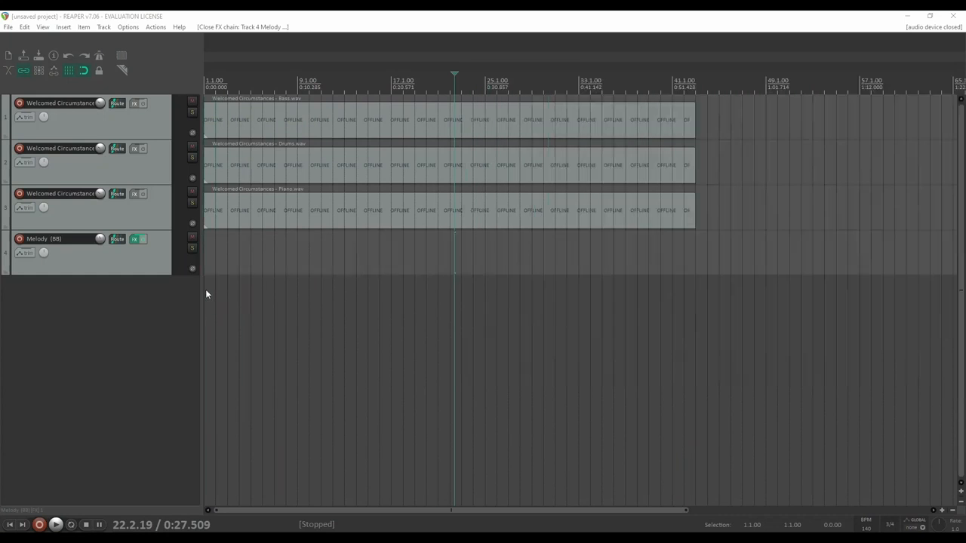
pyautogui.click(520, 311)
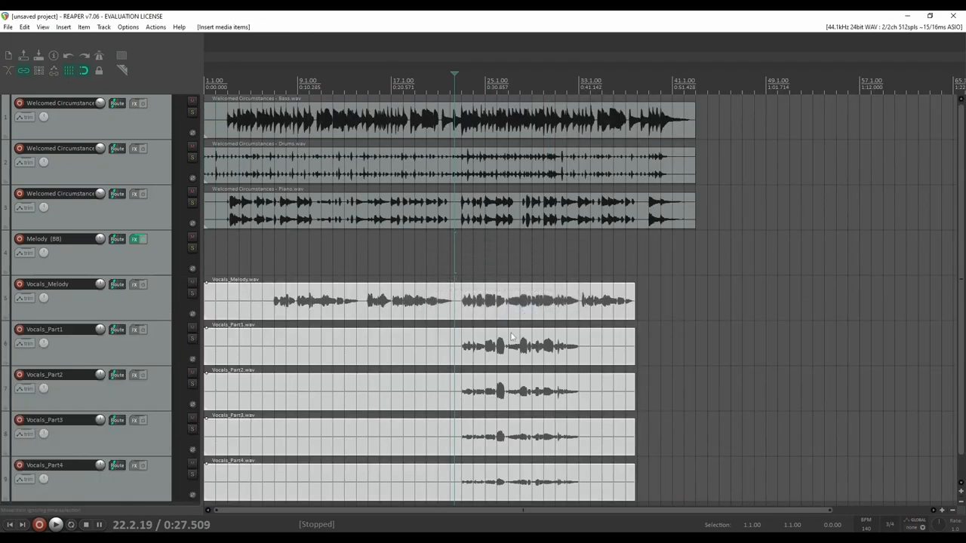
# Play the project from bar 5 to check the rendered vocals against the backing stems
pyautogui.click(253, 86)
pyautogui.press('space')
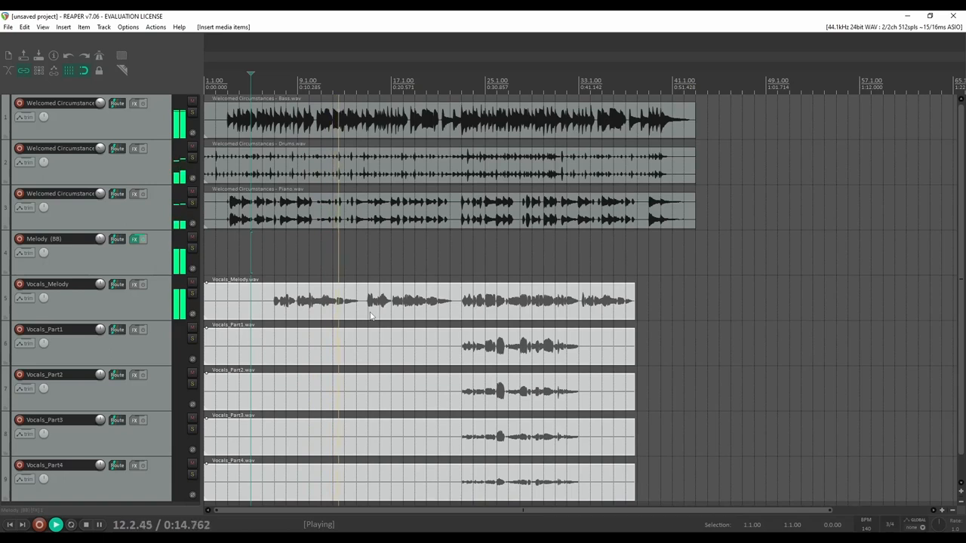
pyautogui.press('space')
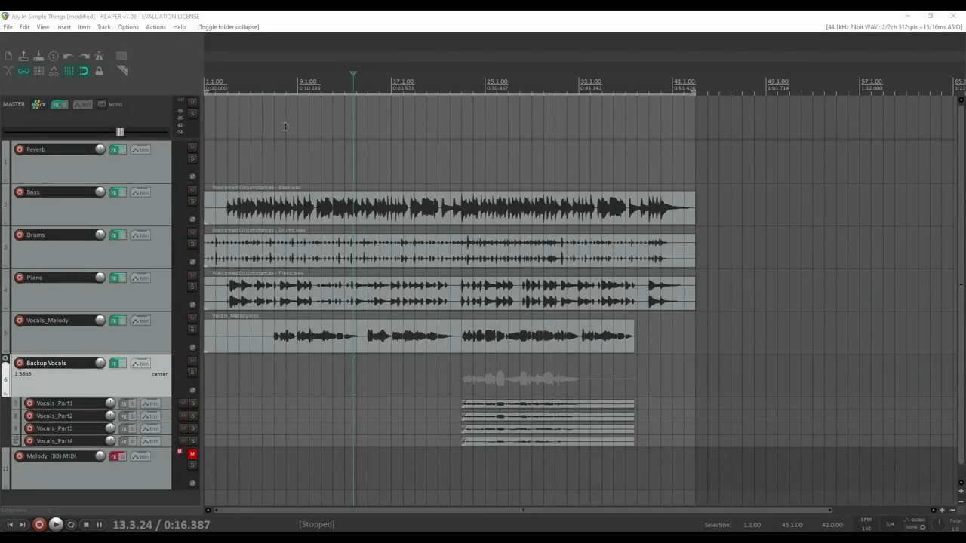
# Play the mixed Joy In Simple Things project with its grouped backup vocals from the beginning
pyautogui.click(215, 84)
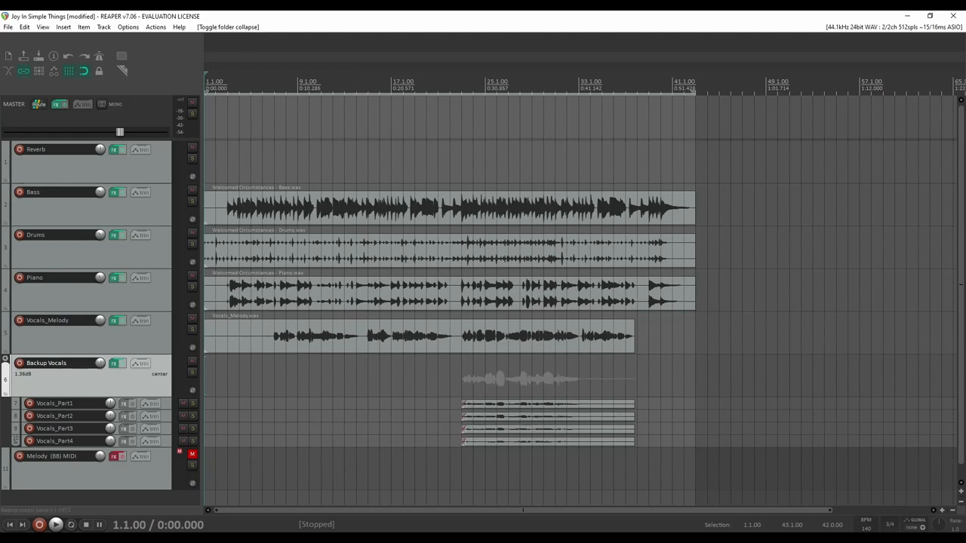
pyautogui.press('space')
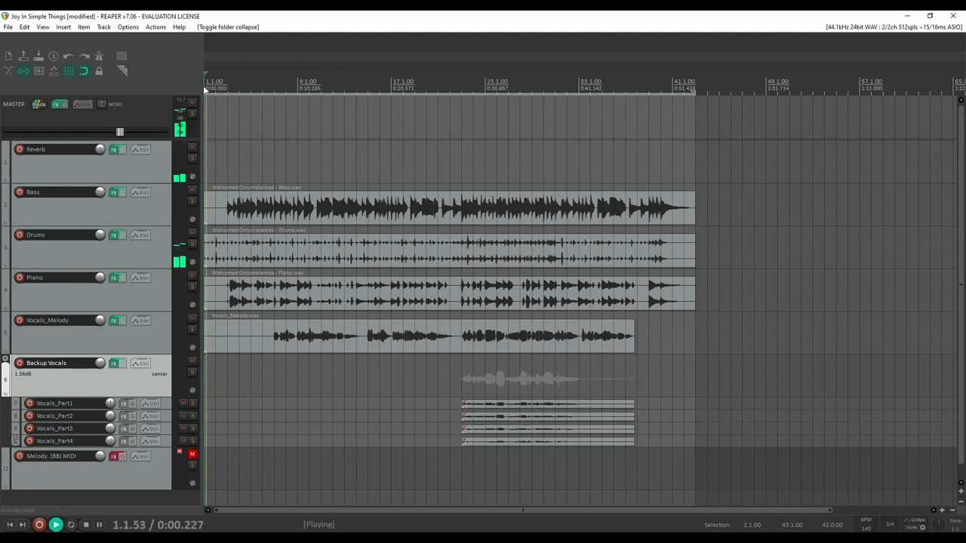